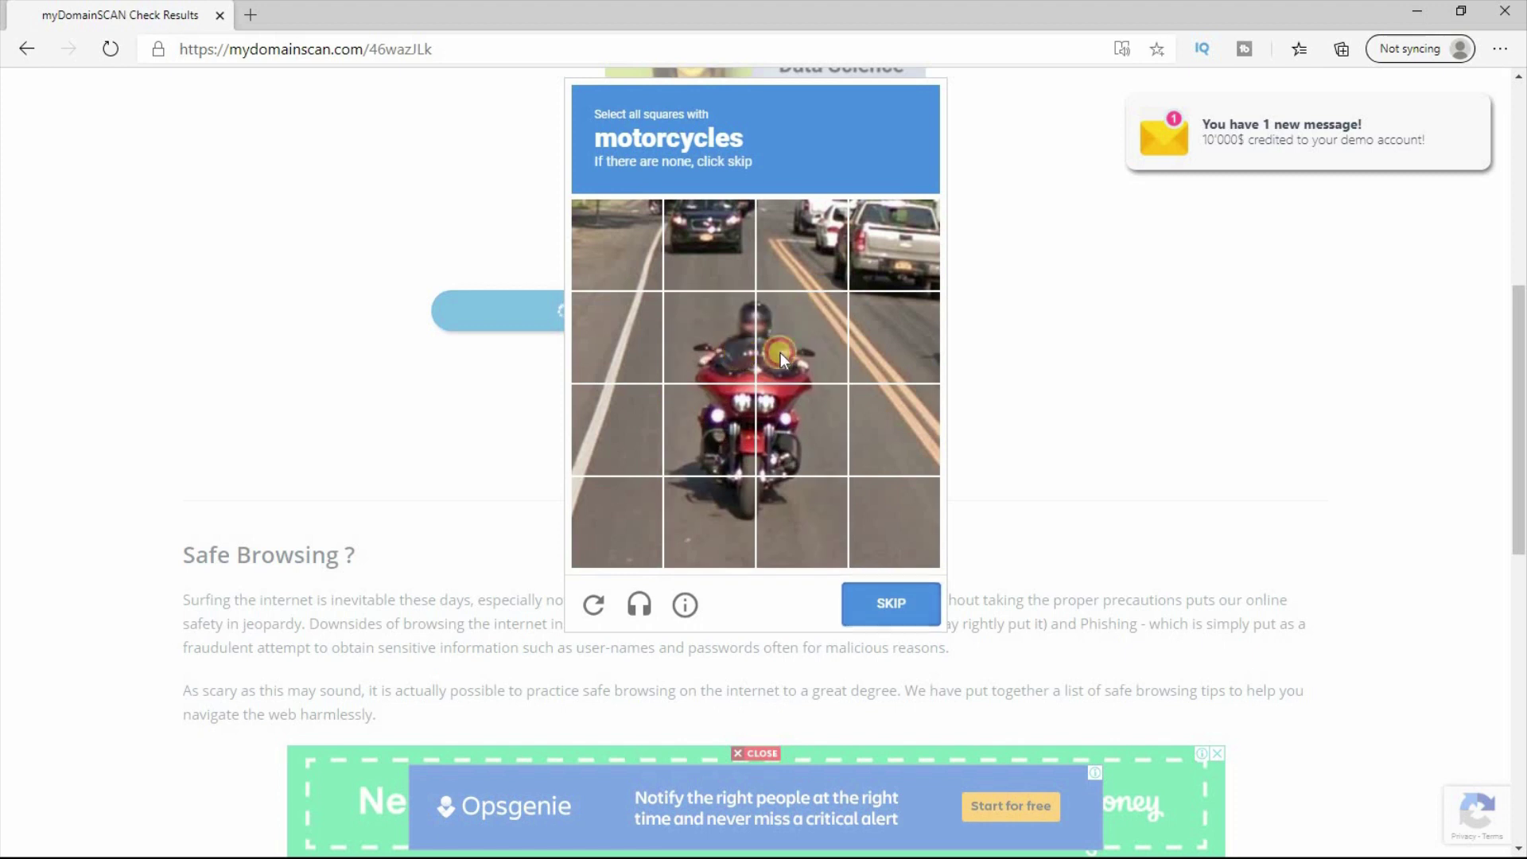
Step: Mark the five motorcycle squares to pass the myDomainSCAN image check
click(802, 338)
click(701, 421)
click(788, 429)
click(719, 503)
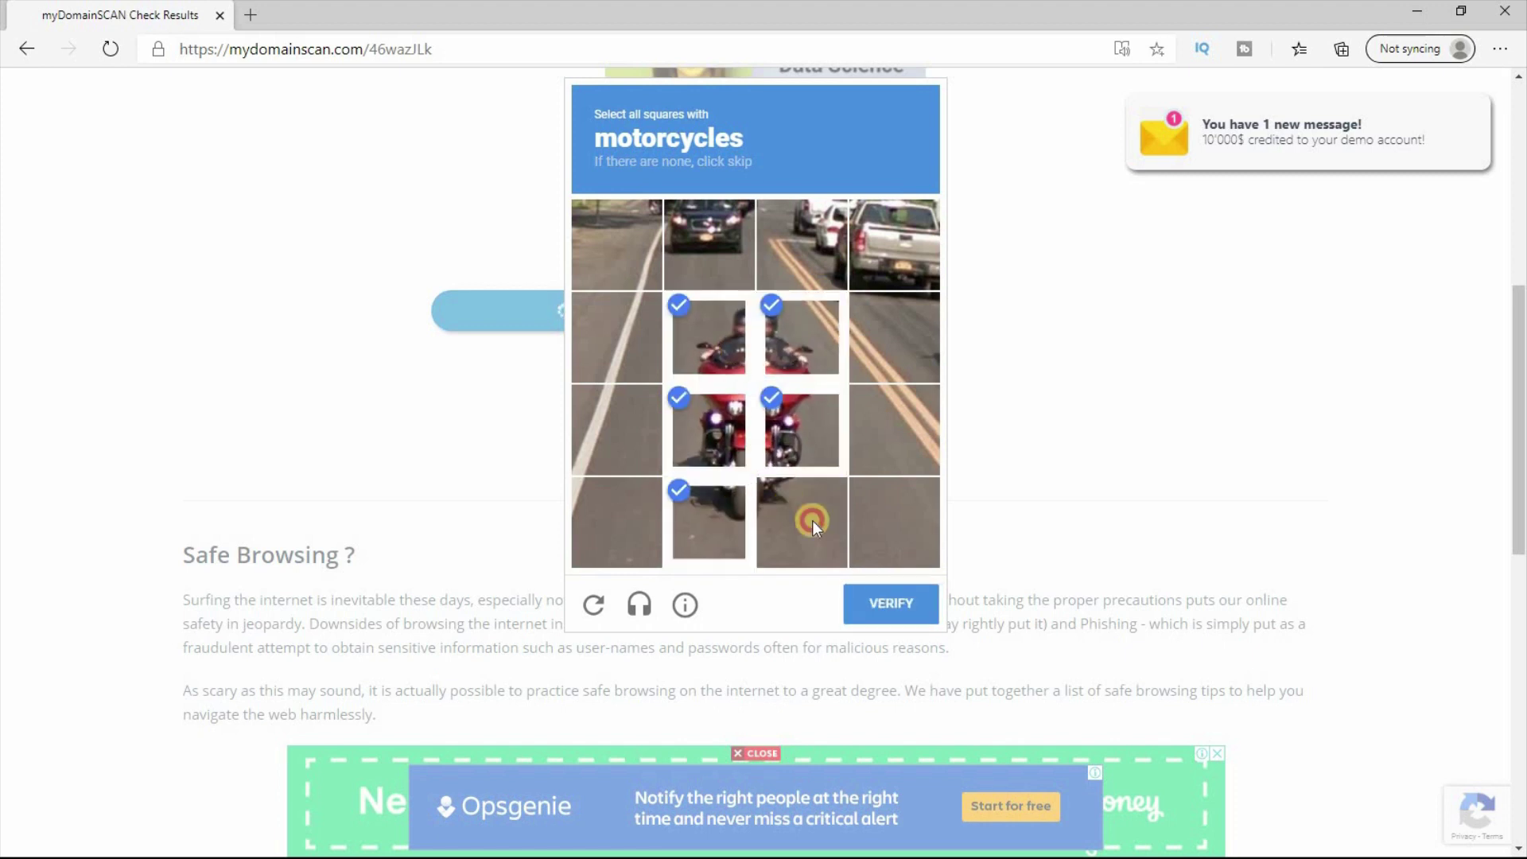
click(787, 504)
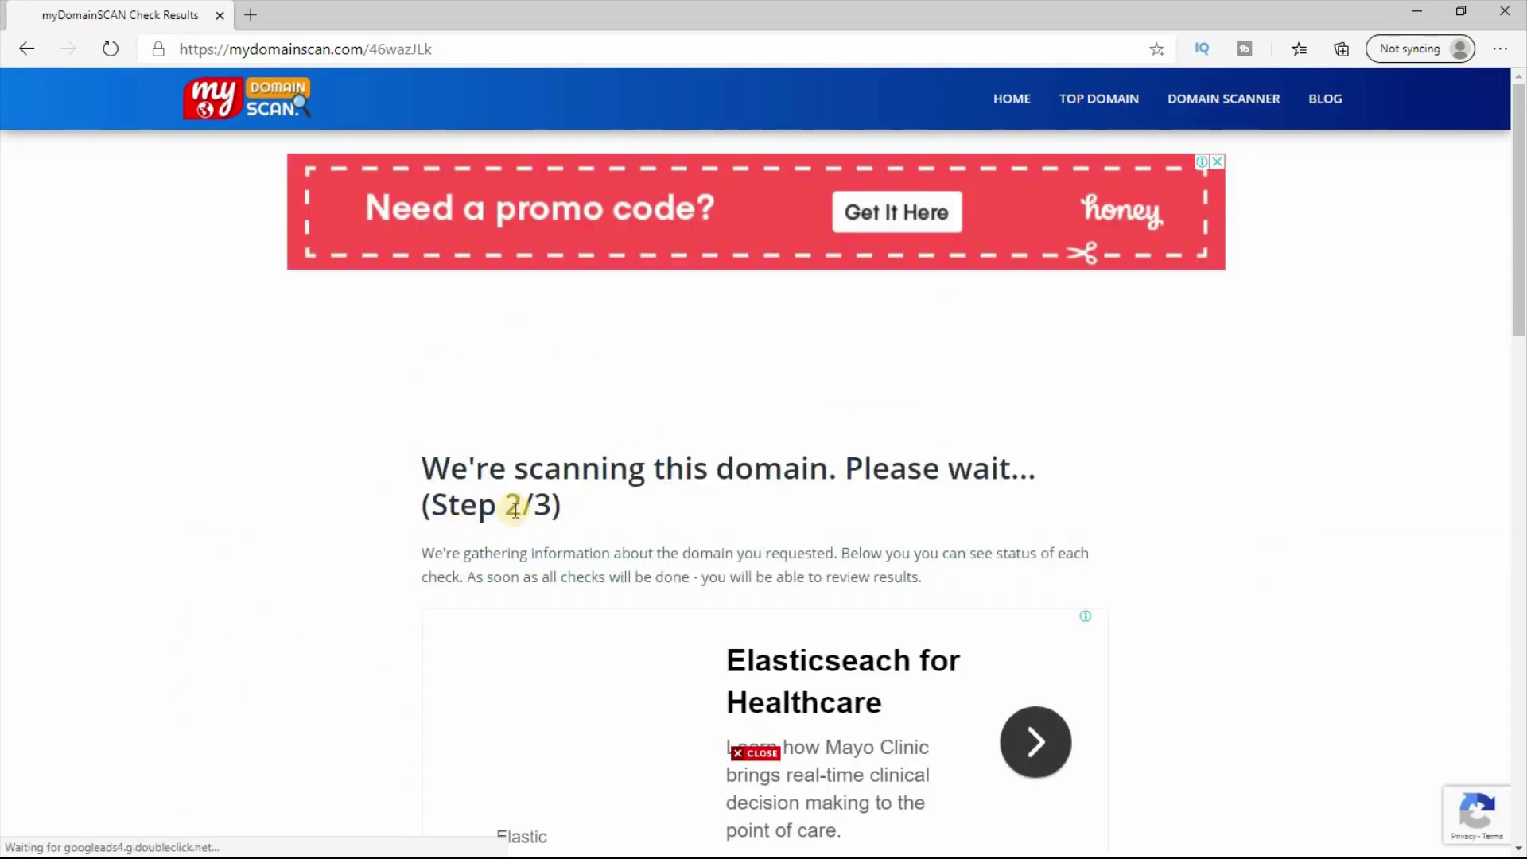
scroll(686, 513, down, 5)
click(628, 439)
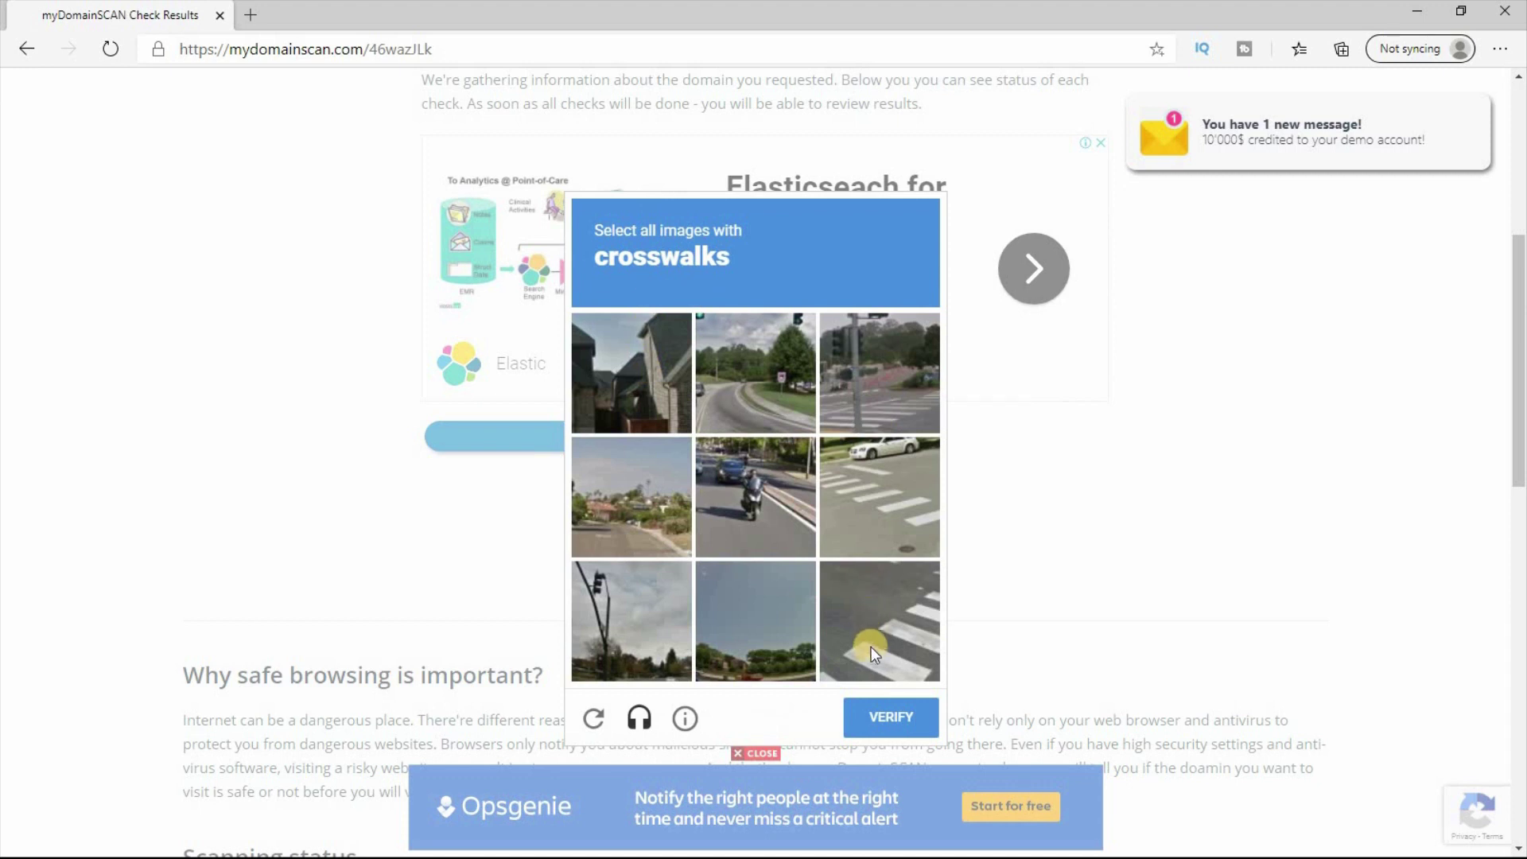
Step: Verify the three crosswalk tiles, close the redirect tab and continue to the destination link
click(873, 574)
click(880, 521)
click(858, 421)
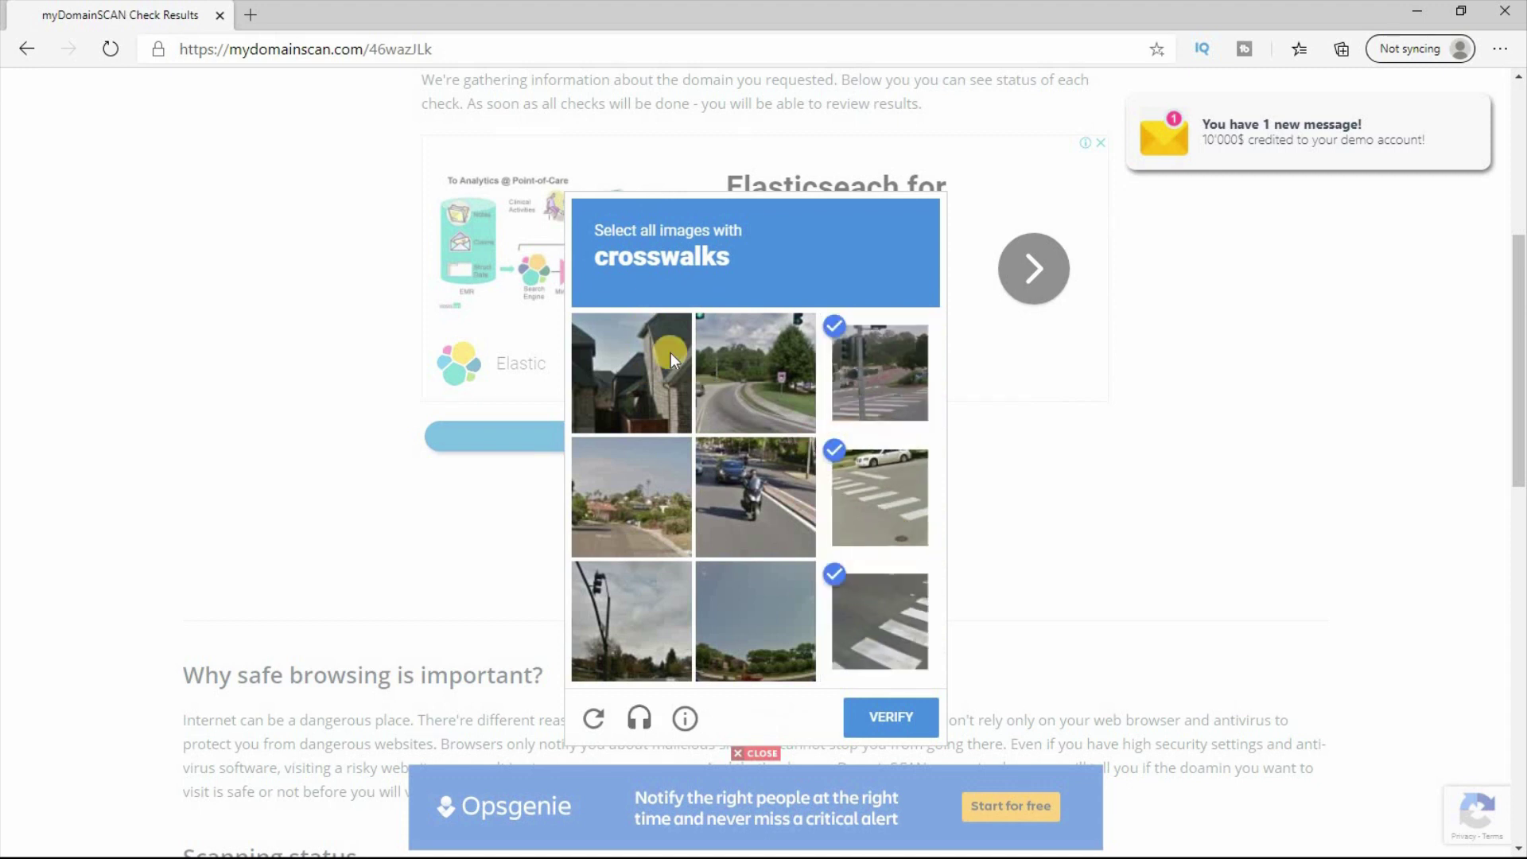
click(878, 720)
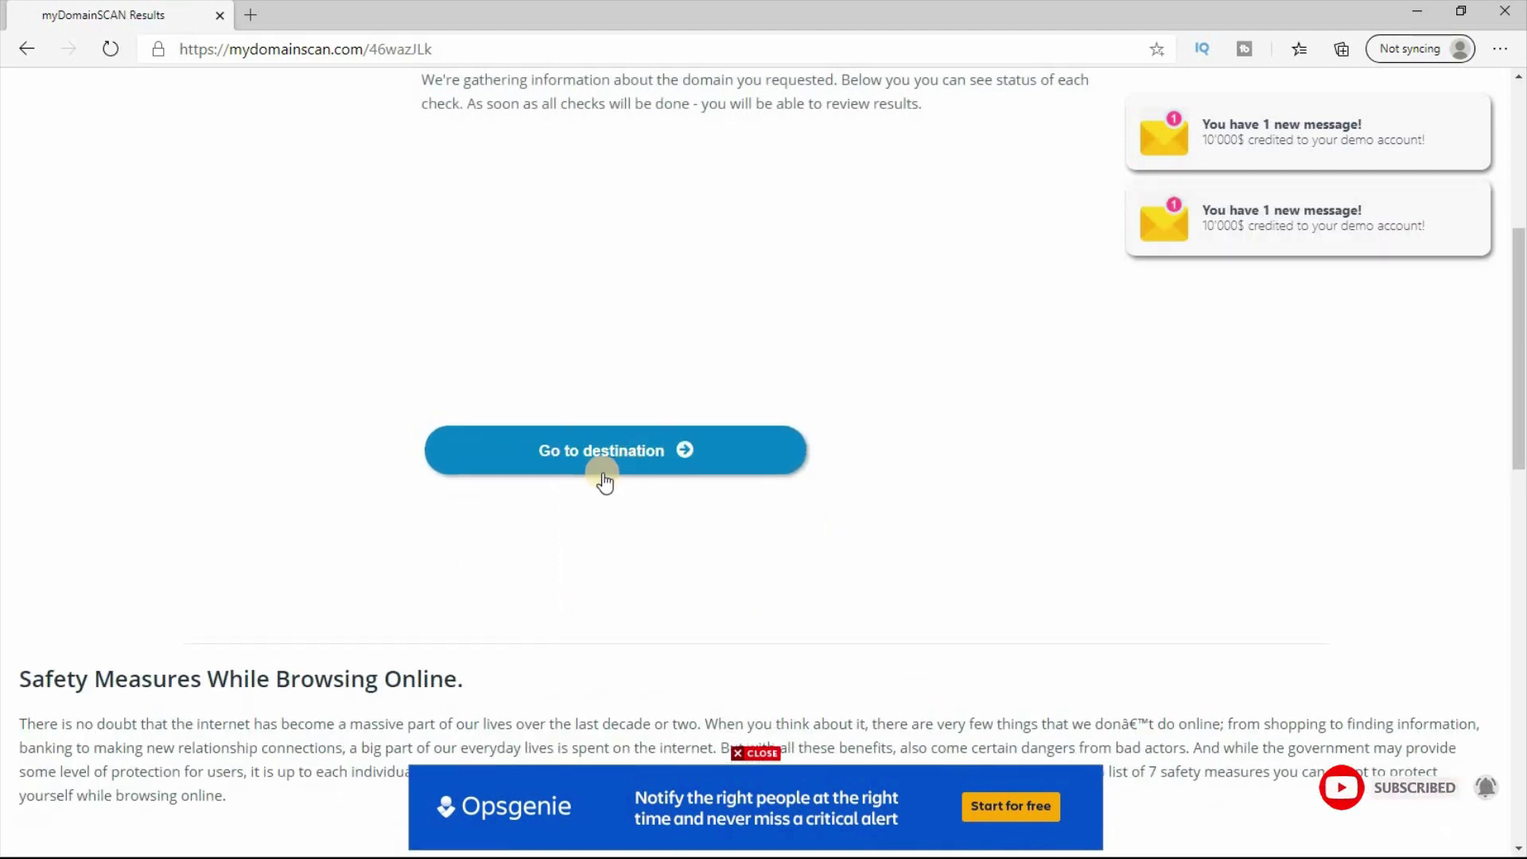
click(639, 449)
click(447, 15)
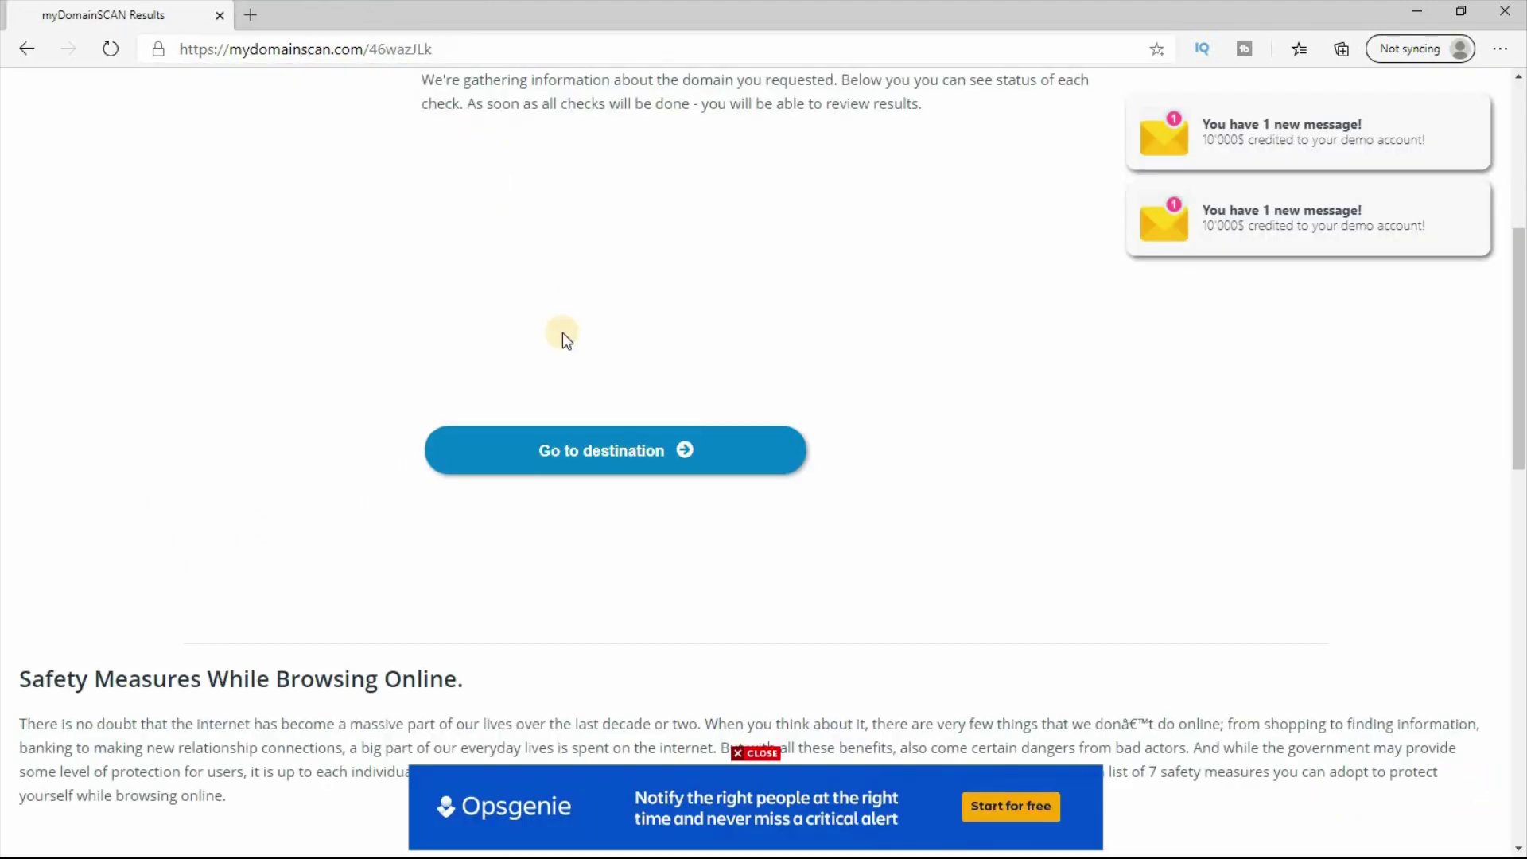
click(623, 447)
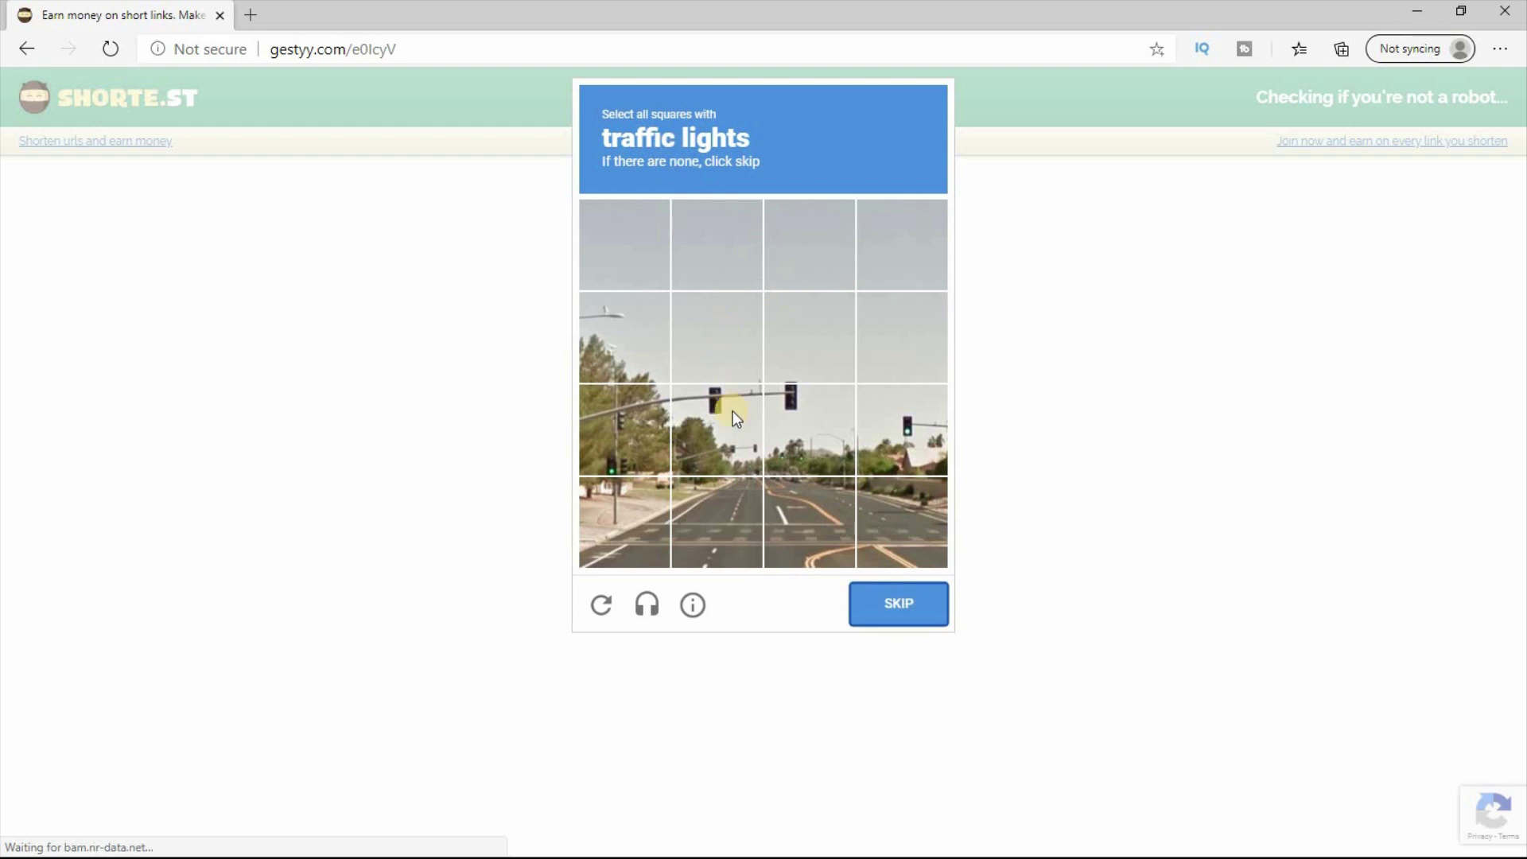
Step: Mark the three traffic-light tiles, then skip the ad to reach the file
click(733, 410)
click(791, 423)
click(903, 445)
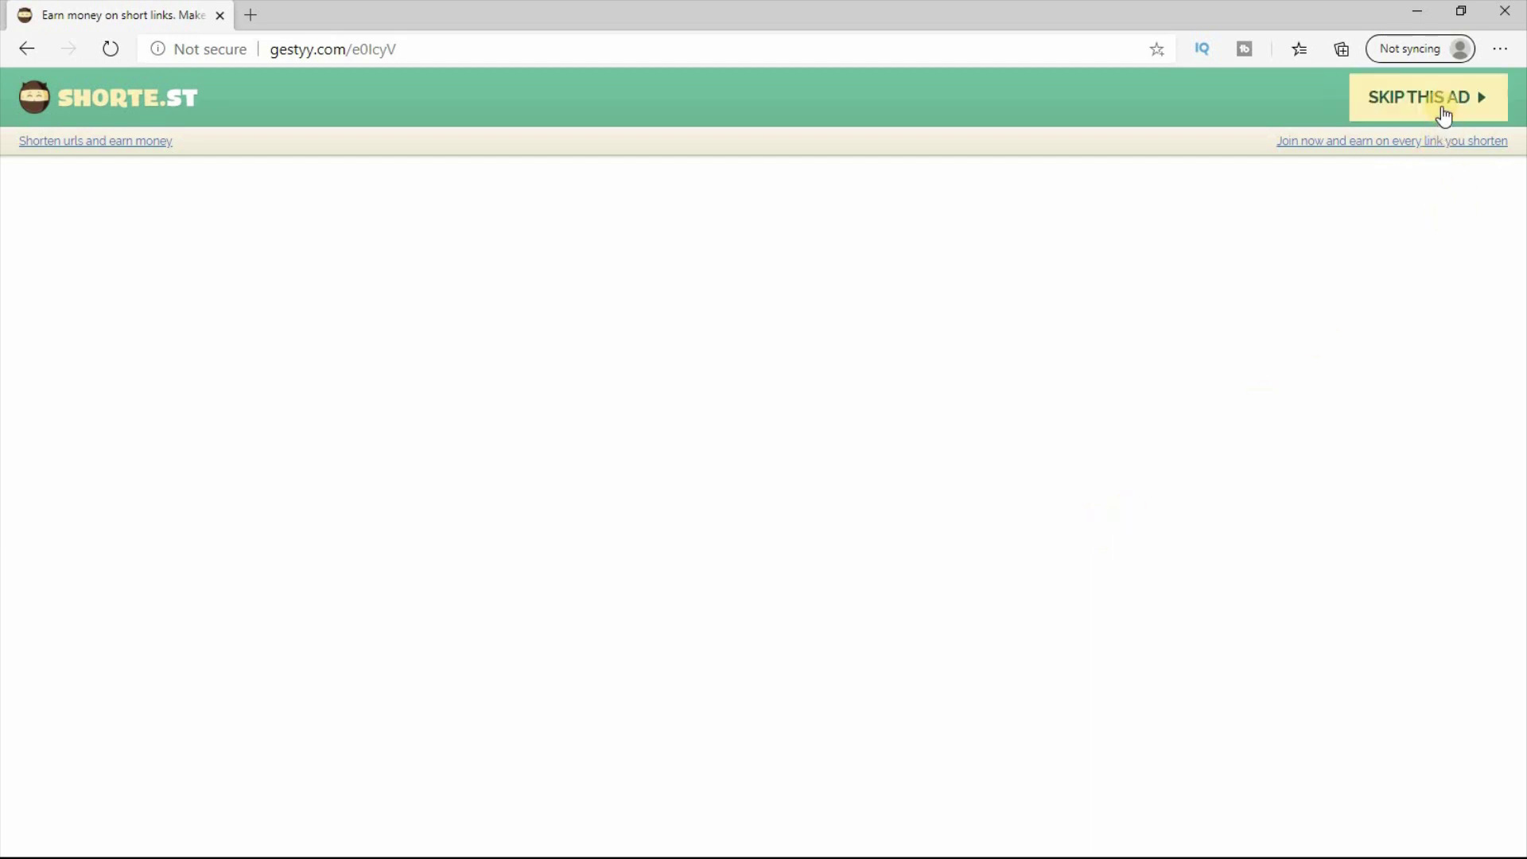
click(1442, 106)
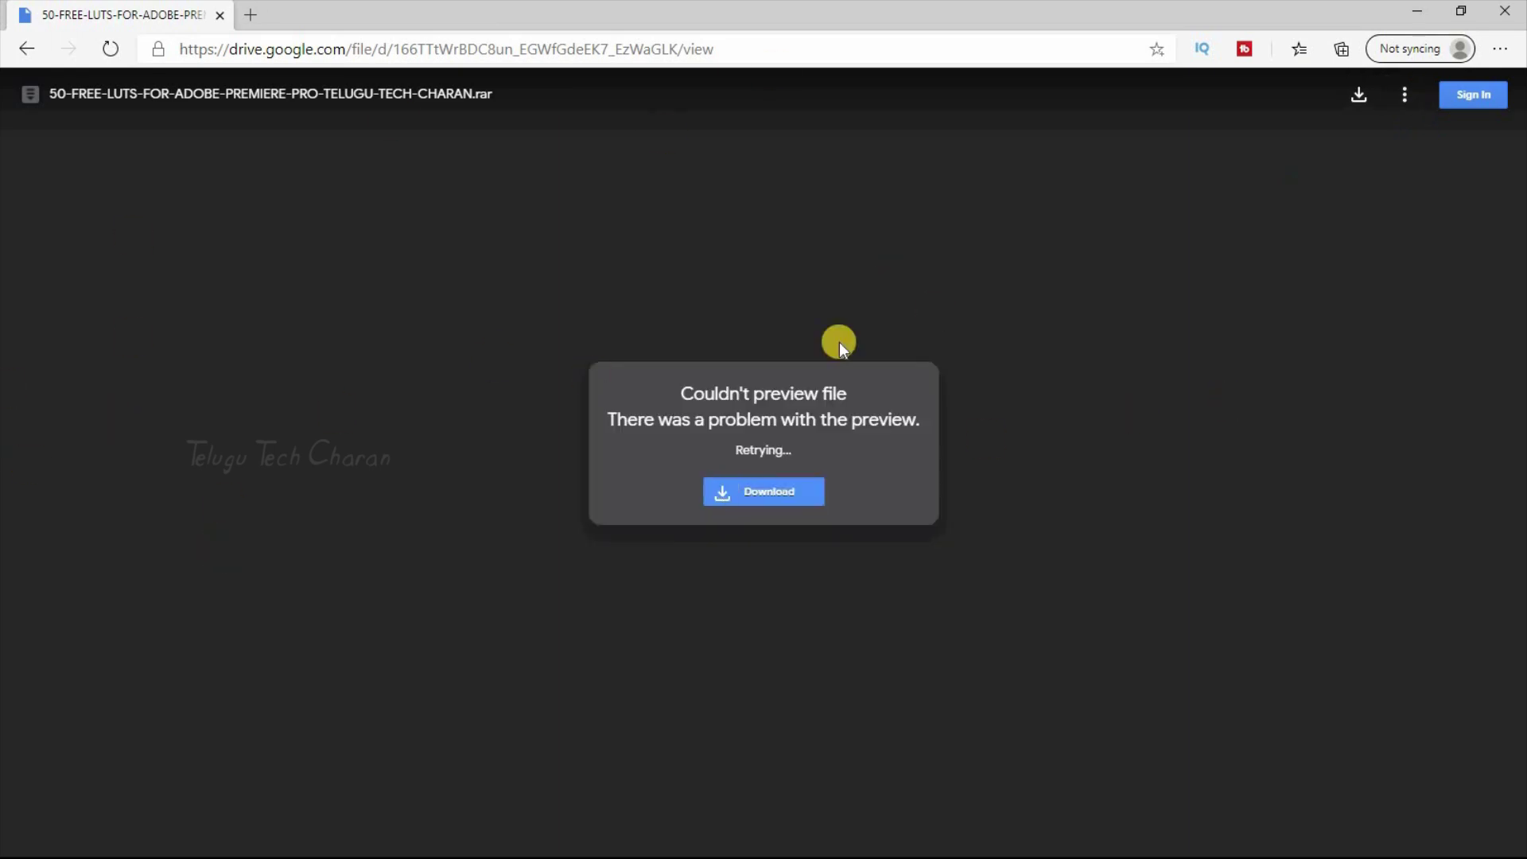
Step: Download the 50-FREE-LUTS .rar archive from Google Drive and minimize Edge
click(768, 493)
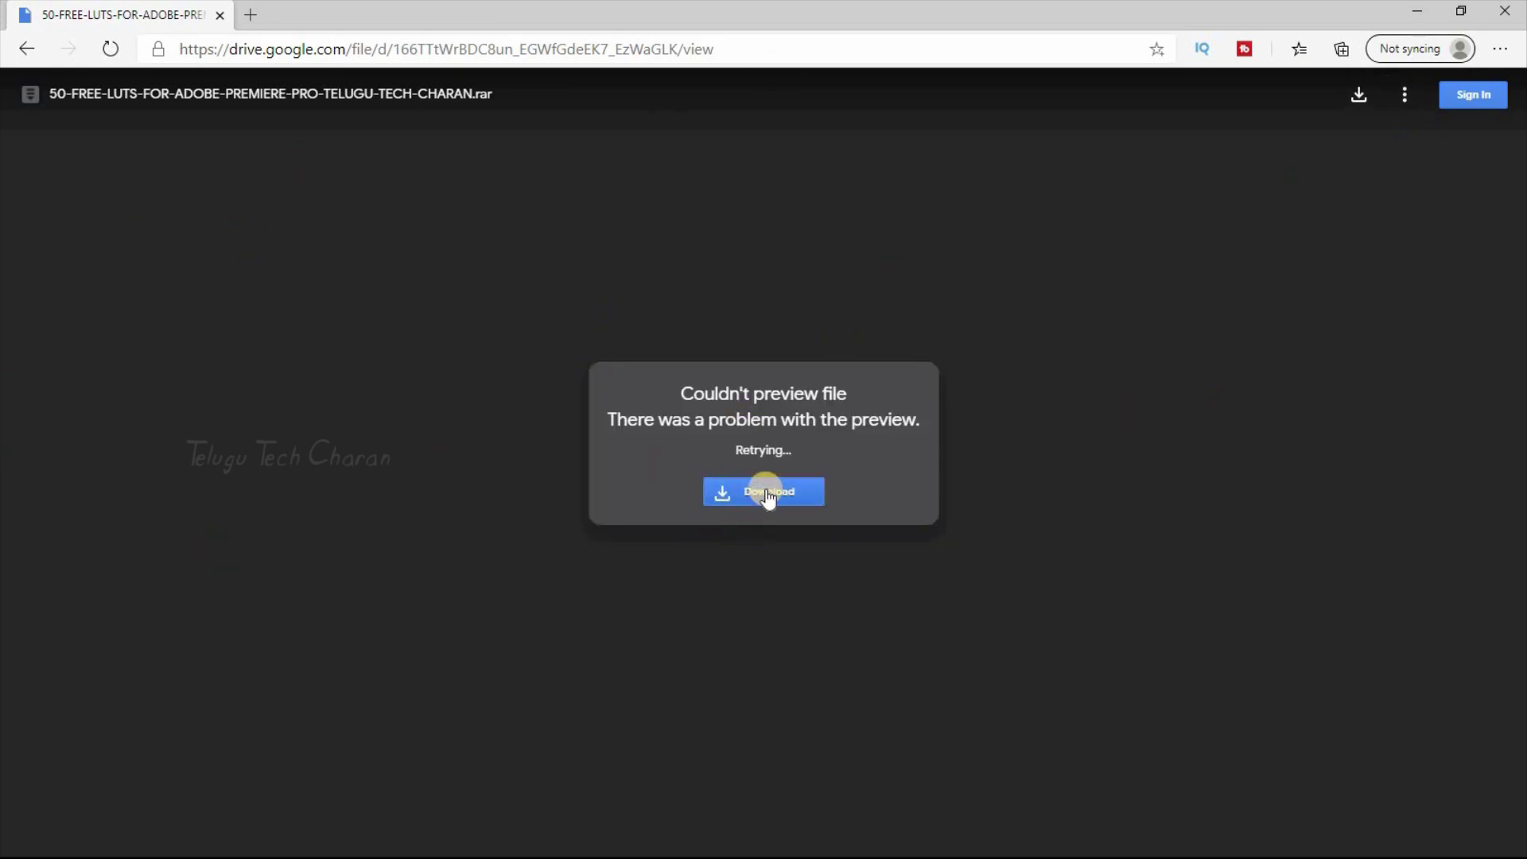
click(762, 492)
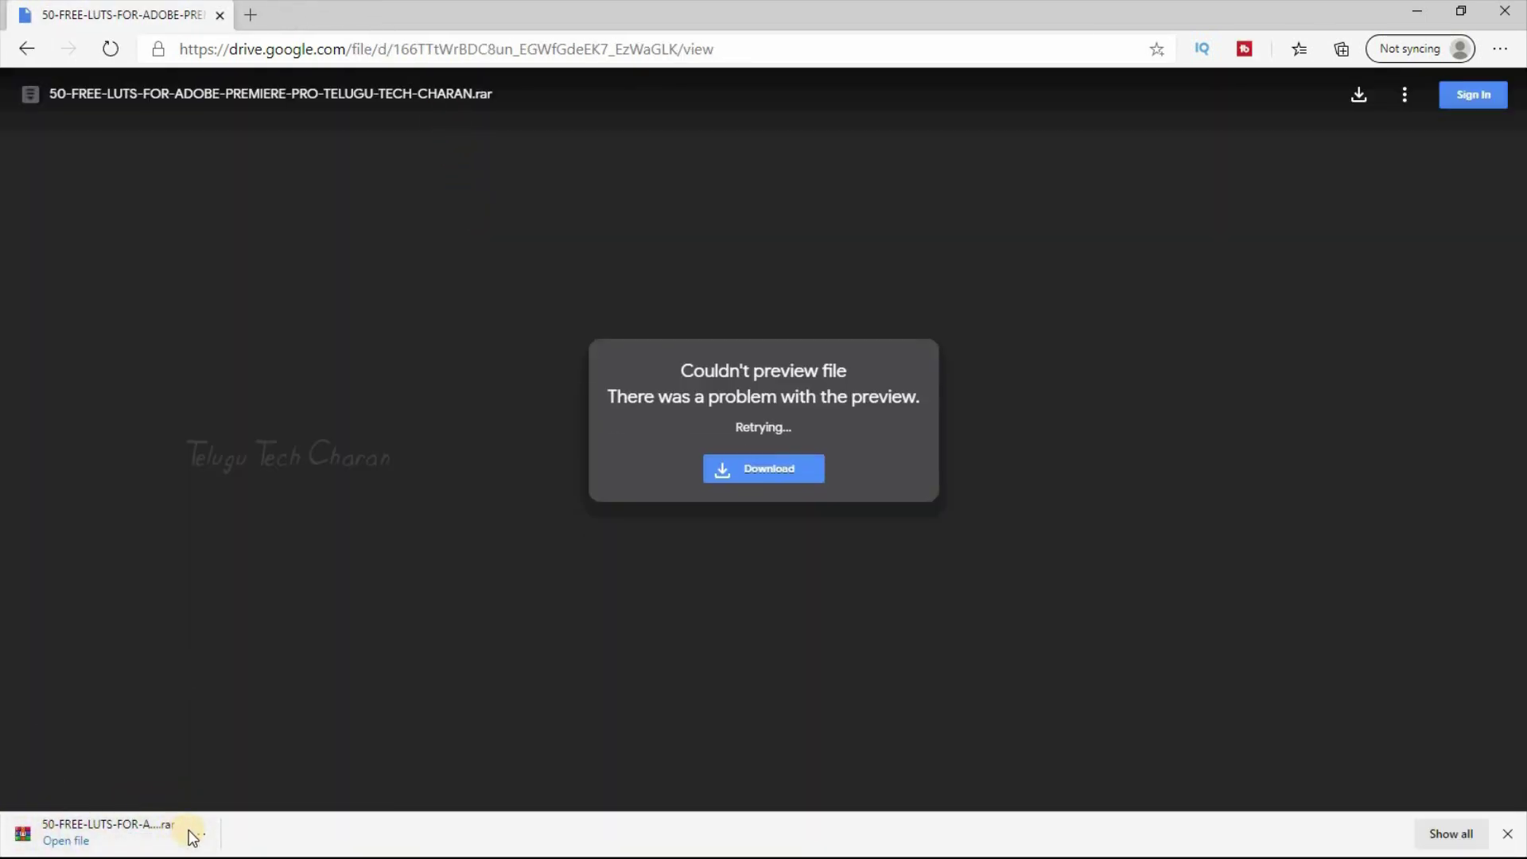
click(1423, 9)
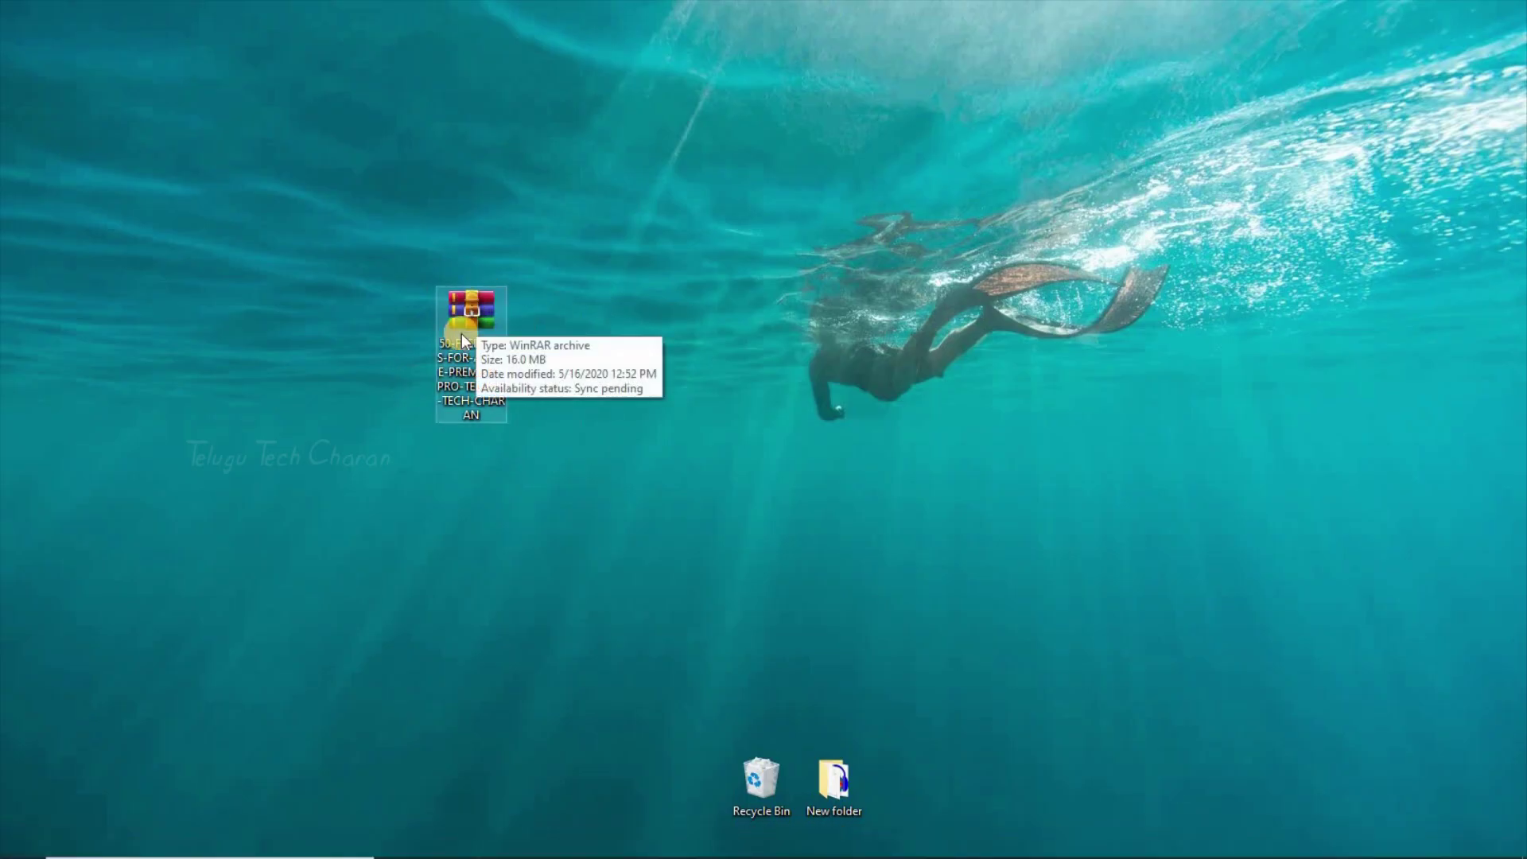
Step: Reposition the .rar icon and Extract Here, entering the archive password
mouse_move(490, 300)
mouse_down()
mouse_move(596, 272)
mouse_move(628, 196)
mouse_move(576, 223)
mouse_move(340, 253)
mouse_move(475, 317)
mouse_up()
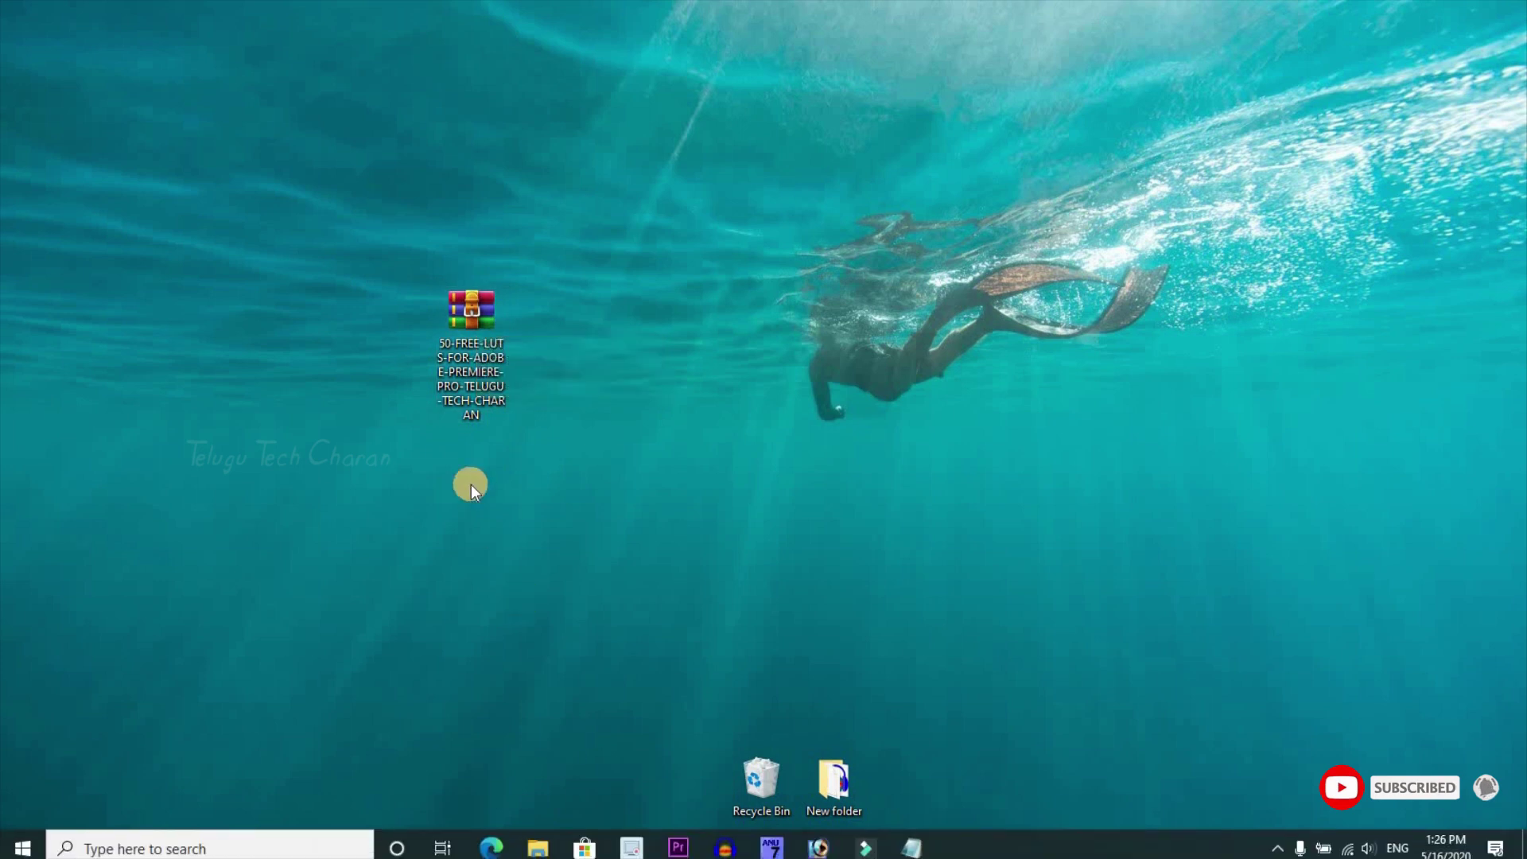
drag(491, 300, 356, 233)
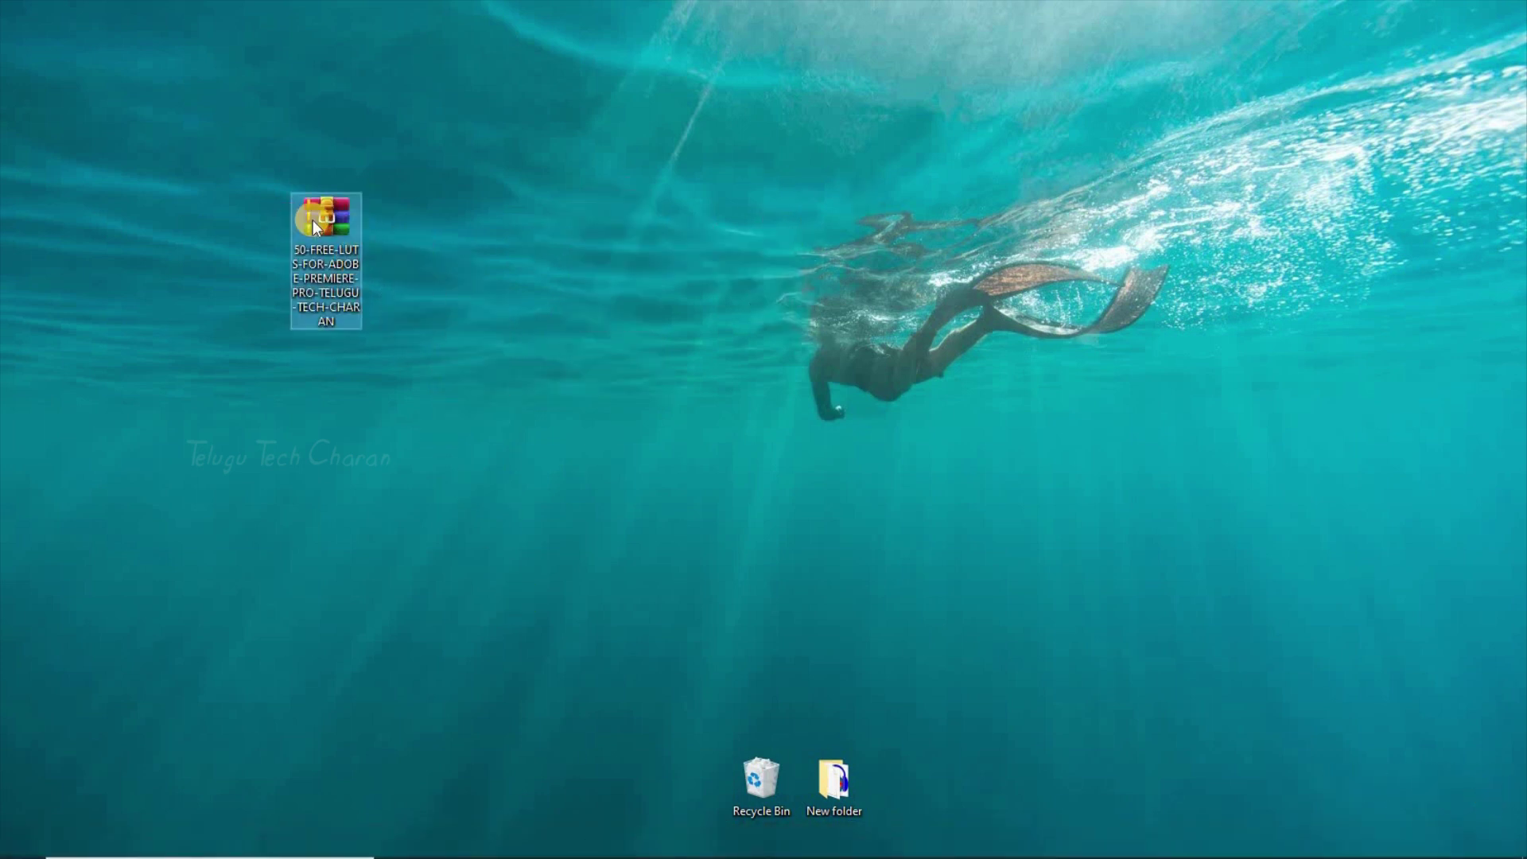
right_click(314, 222)
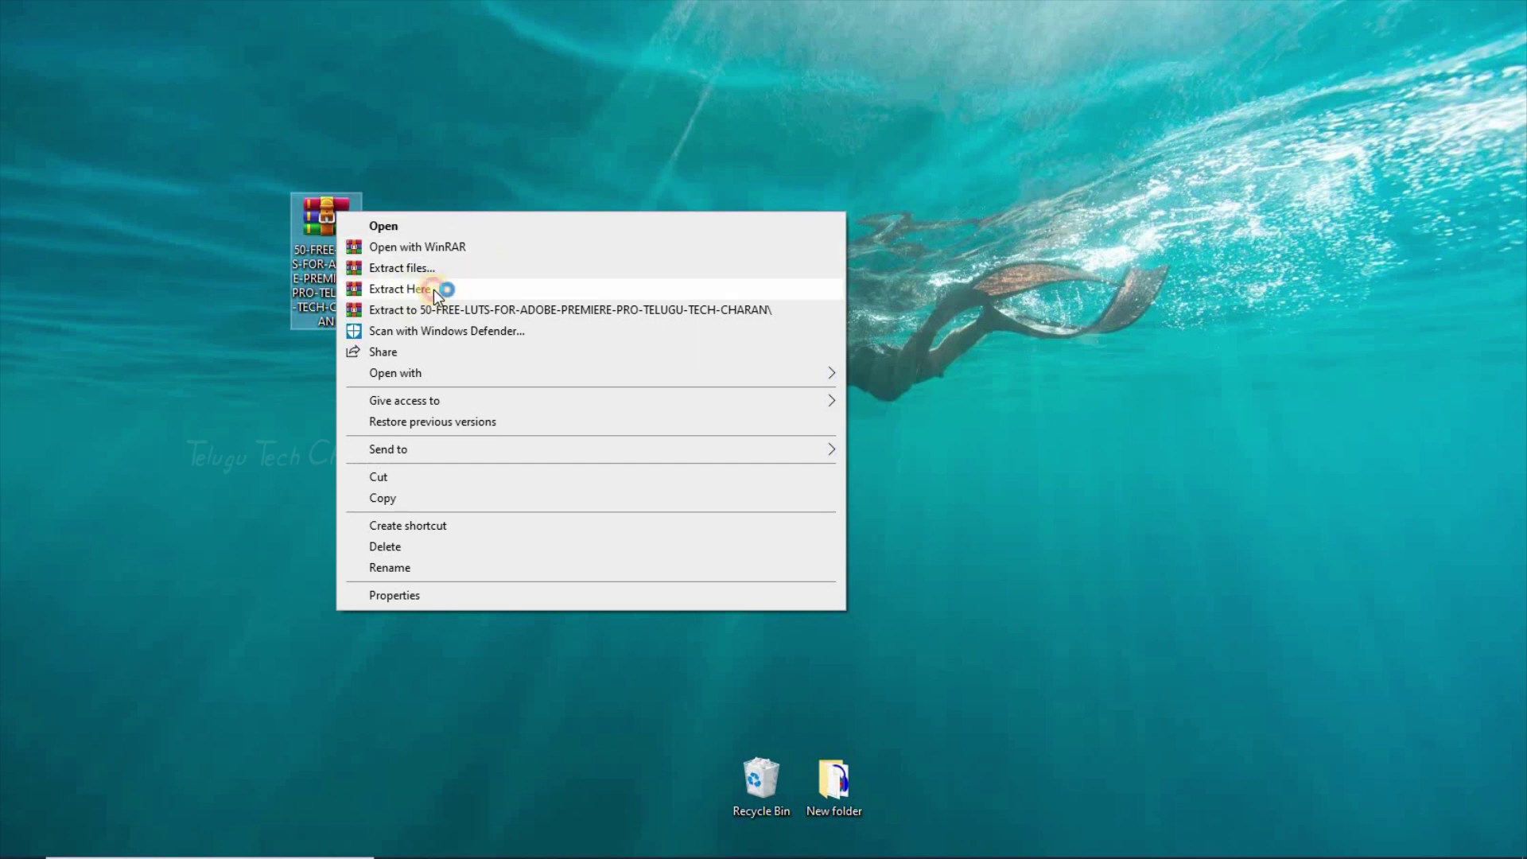
click(420, 289)
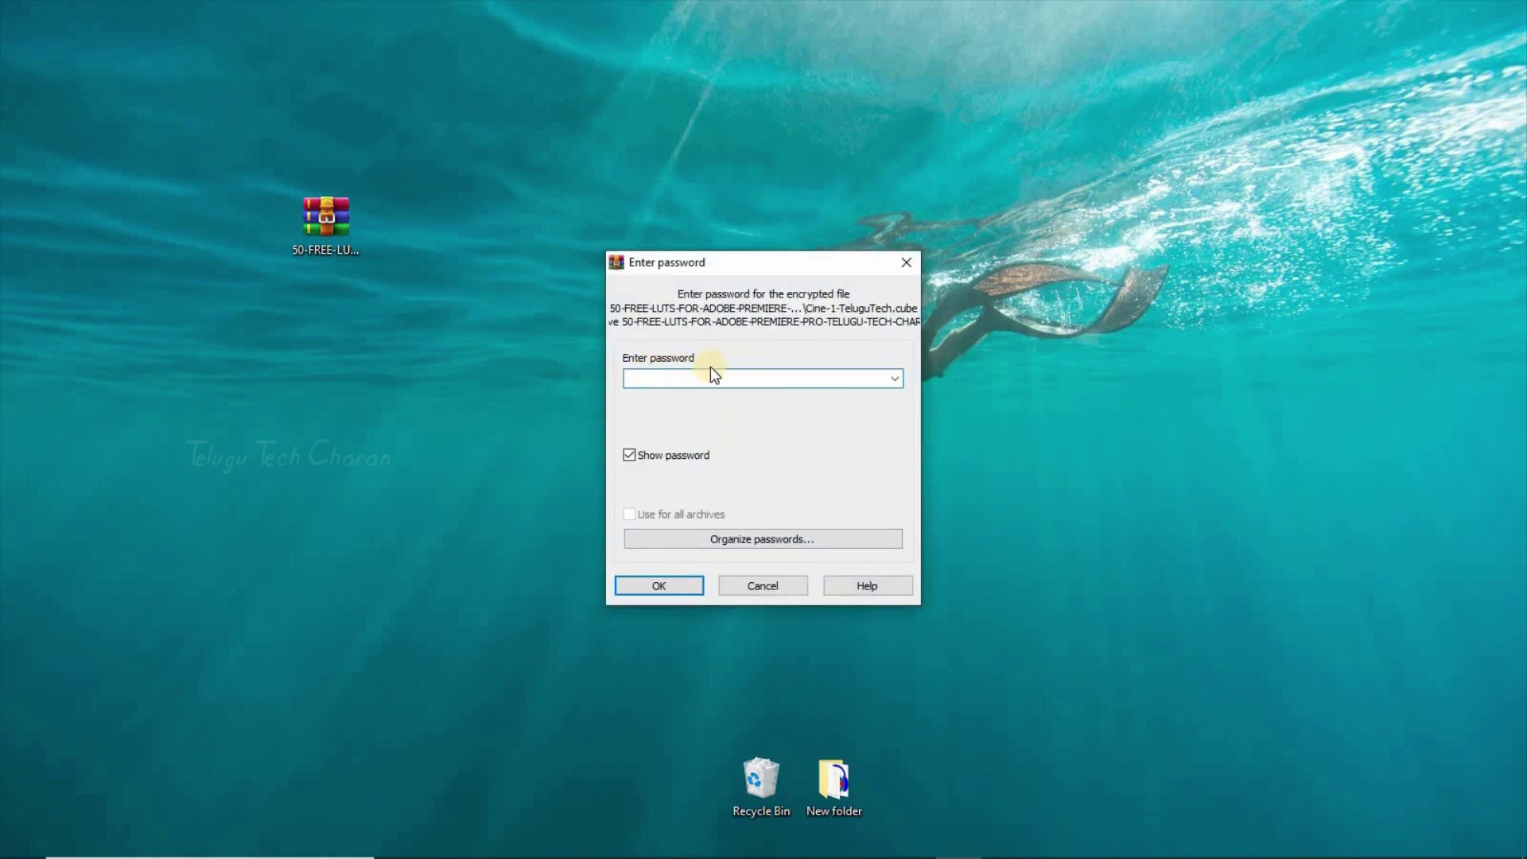
click(646, 587)
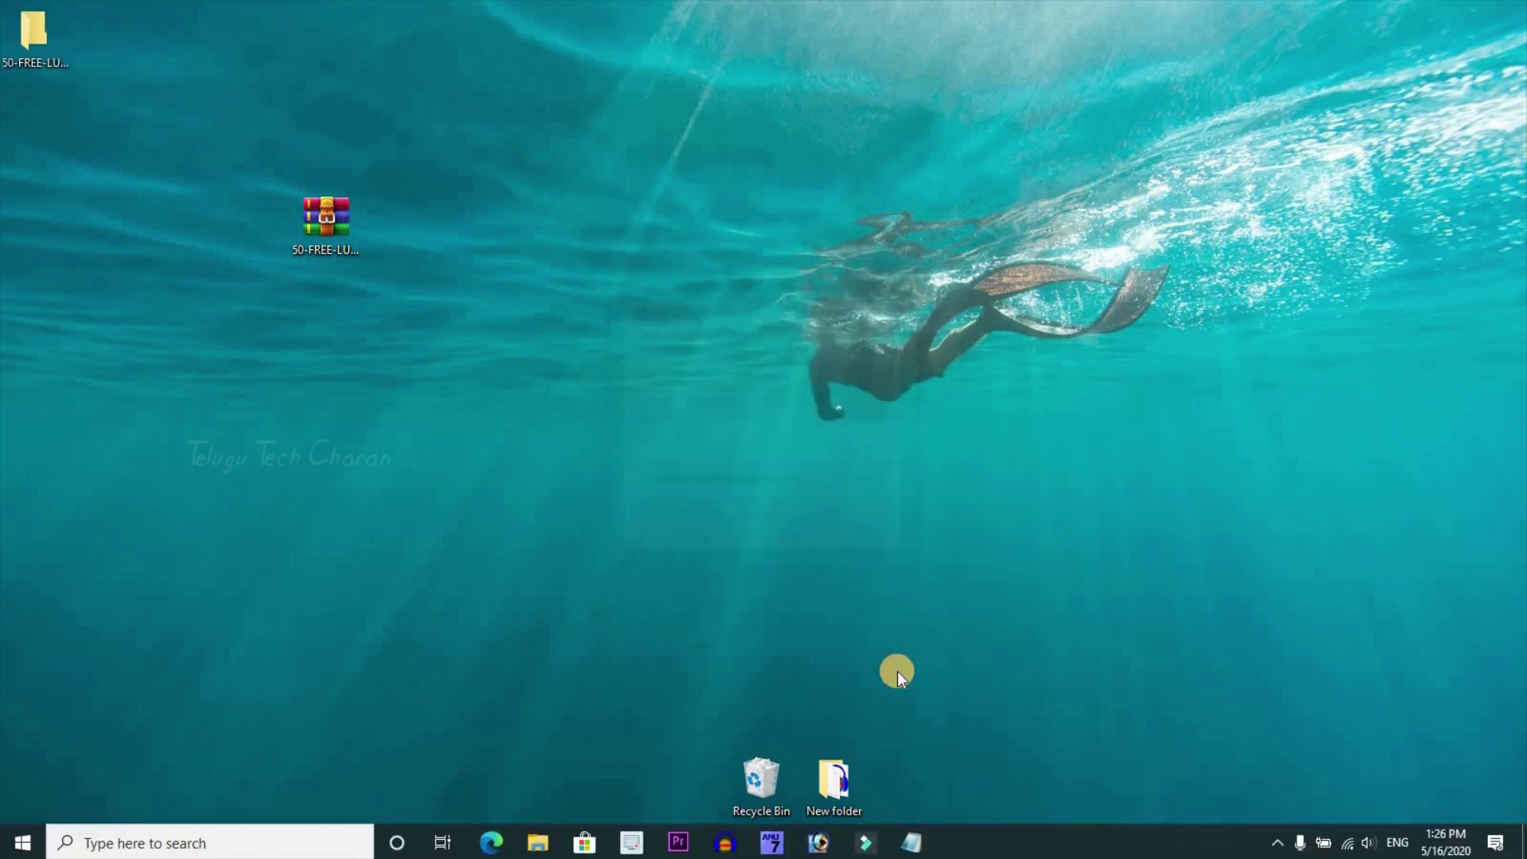
Step: Open the extracted folder and copy all 50 Cine .cube LUT files
drag(57, 33, 863, 298)
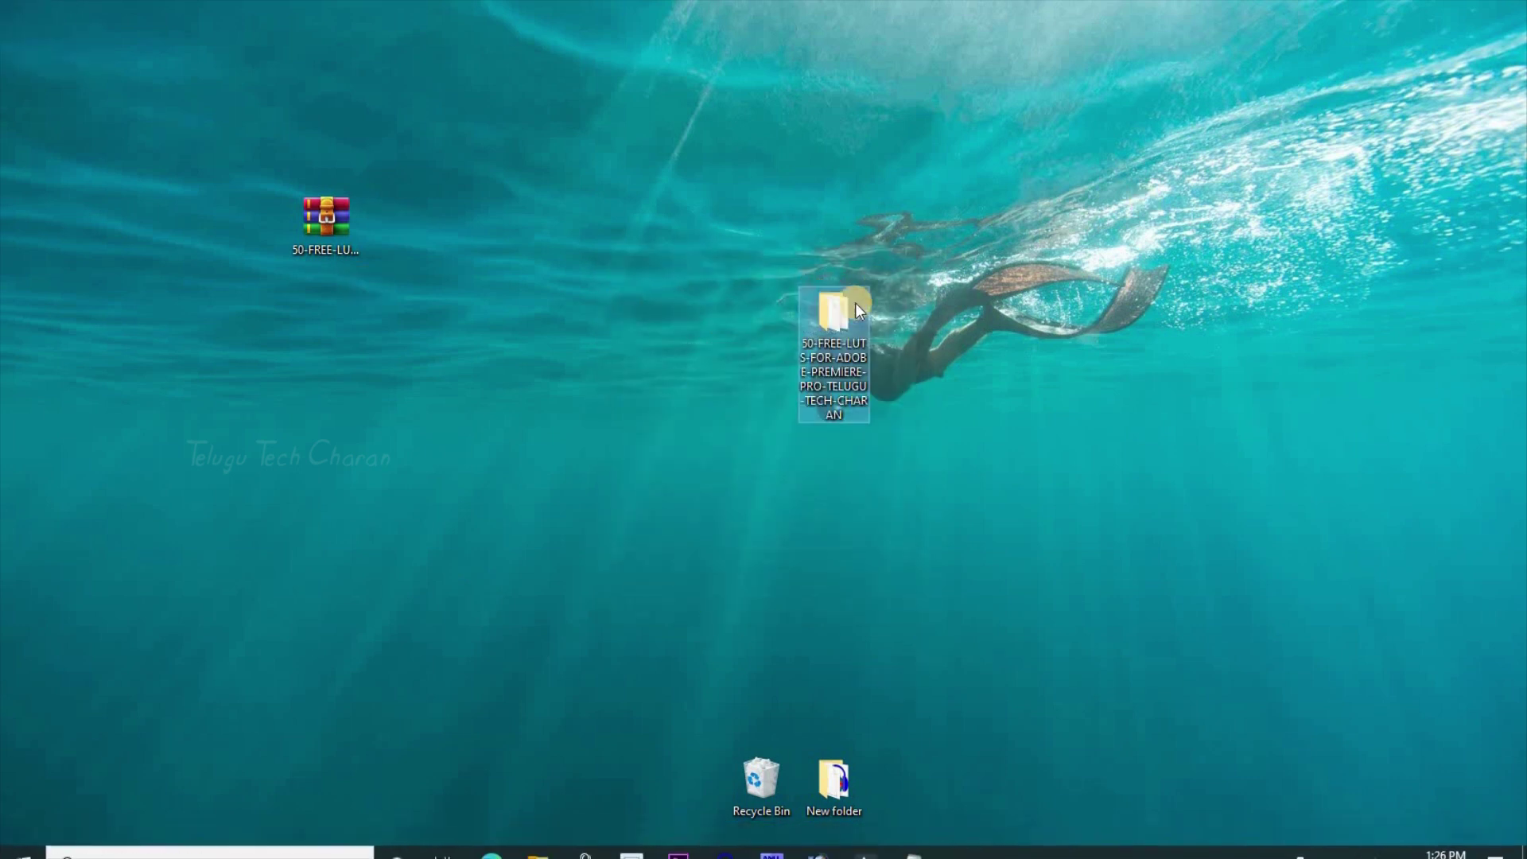
double_click(837, 324)
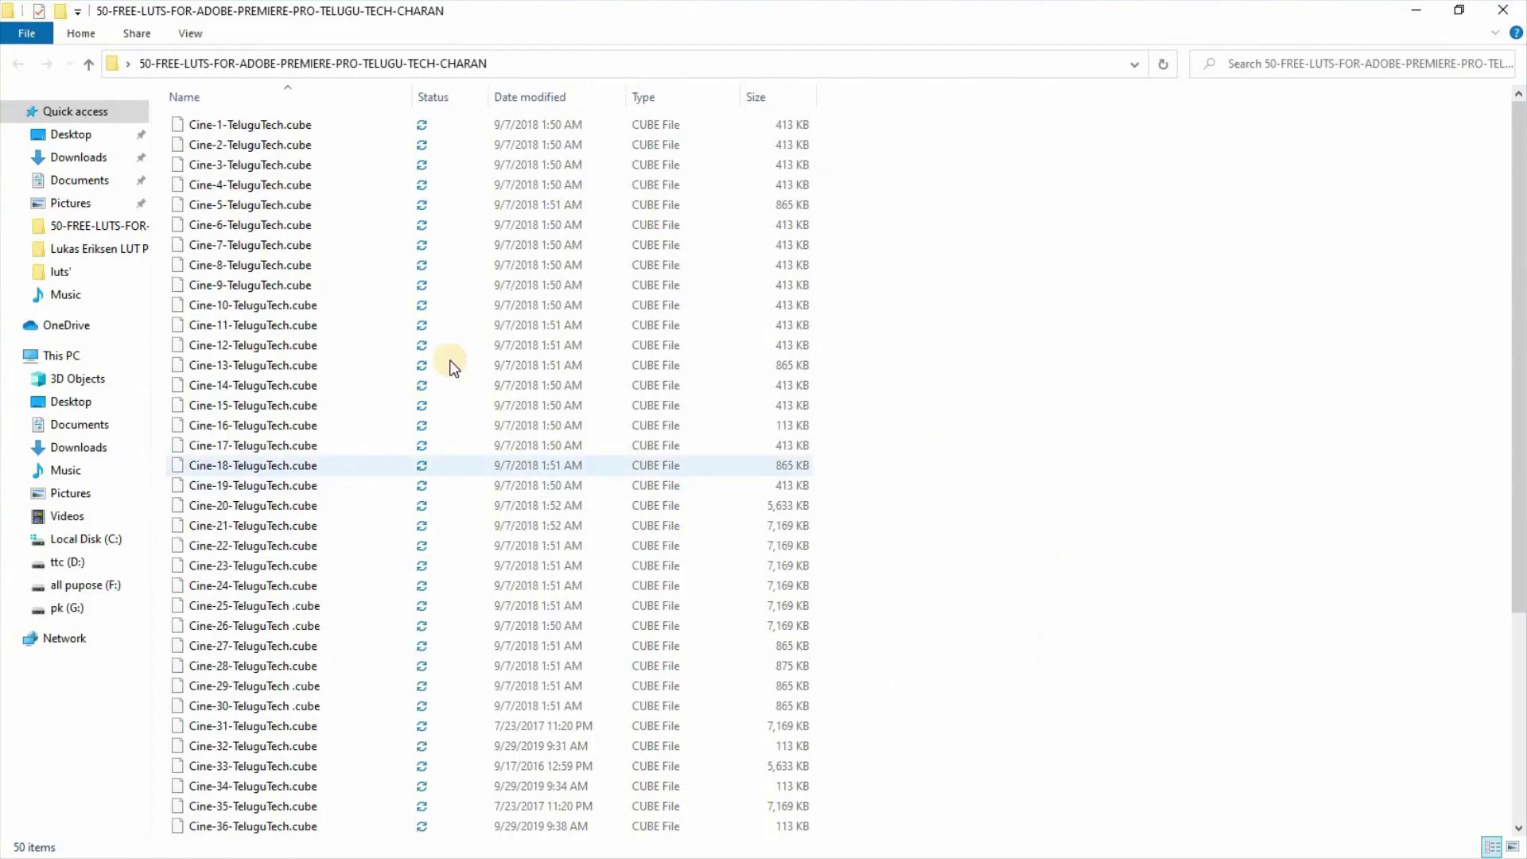
scroll(305, 577, down, 5)
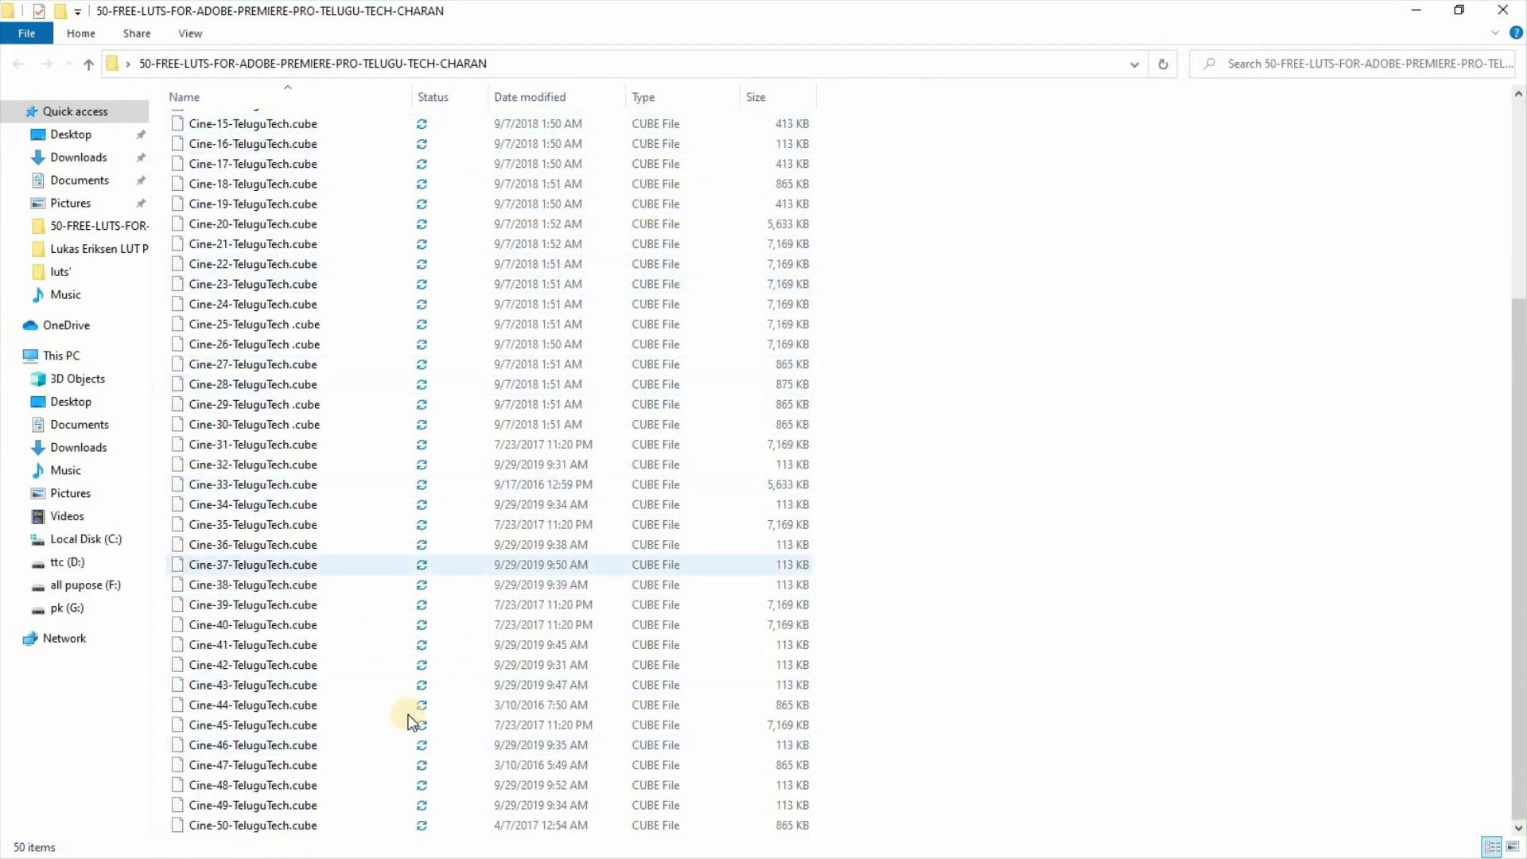
scroll(505, 216, up, 5)
drag(884, 118, 830, 360)
click(830, 359)
key(ctrl+a)
right_click(548, 281)
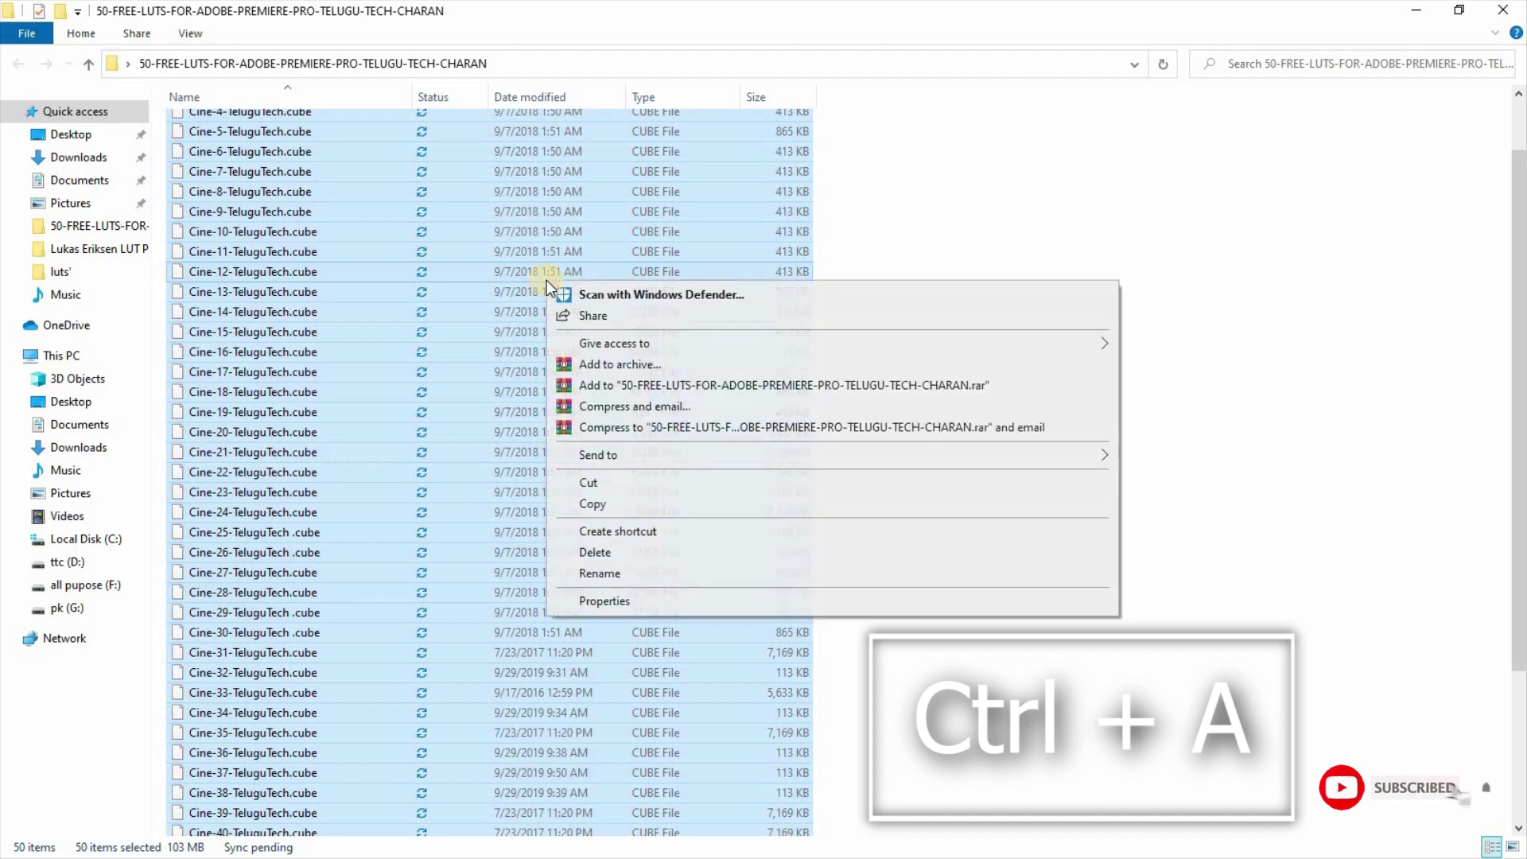
click(609, 505)
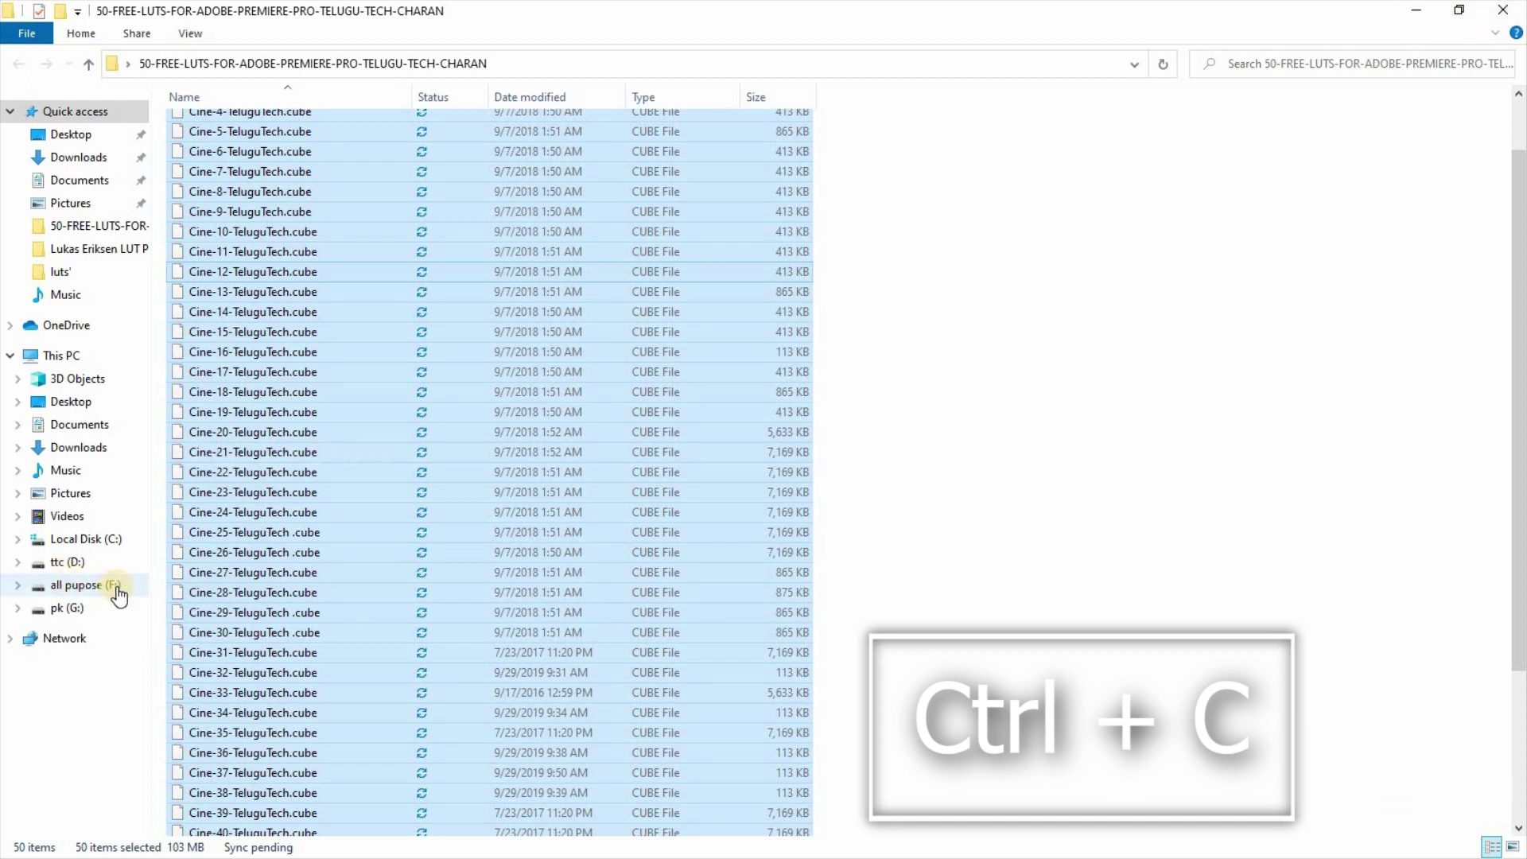
Step: Navigate C:\Program Files\Adobe\Adobe Premiere Pro 2020\Lumetri\LUTs\Creative
click(101, 550)
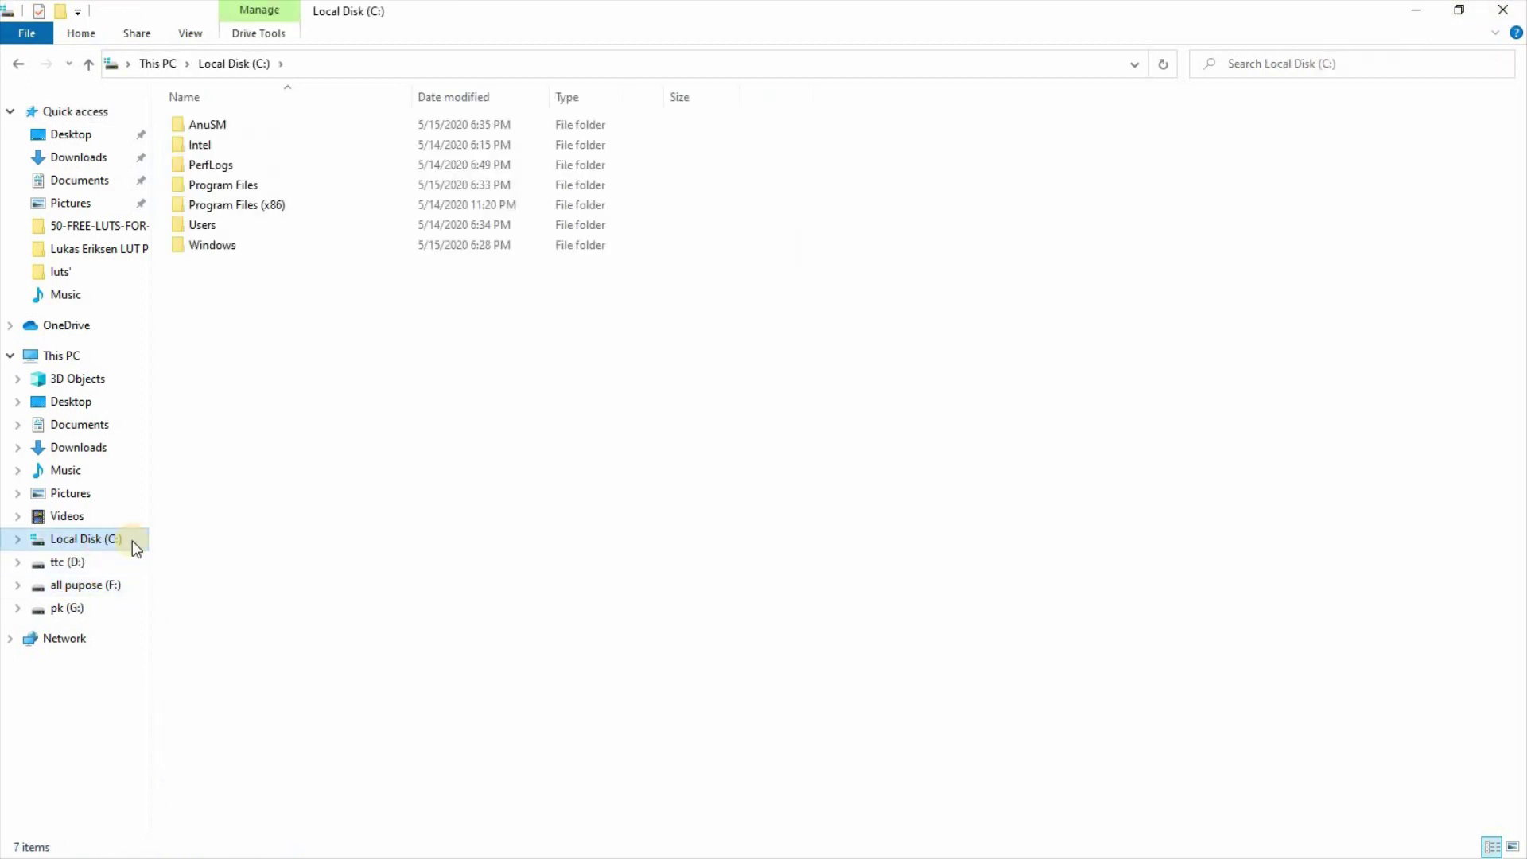
click(249, 189)
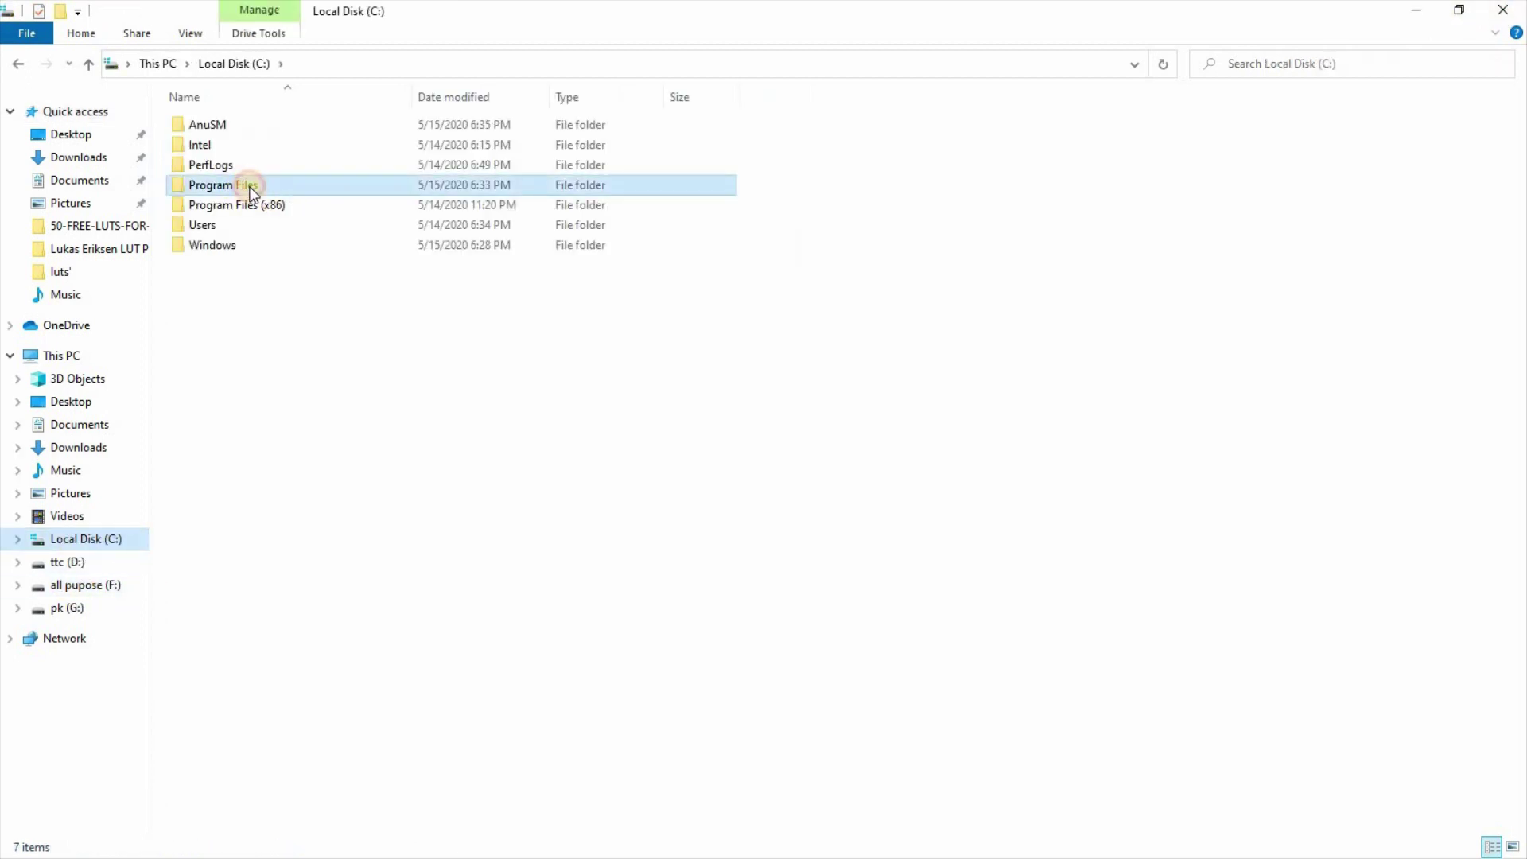
double_click(249, 190)
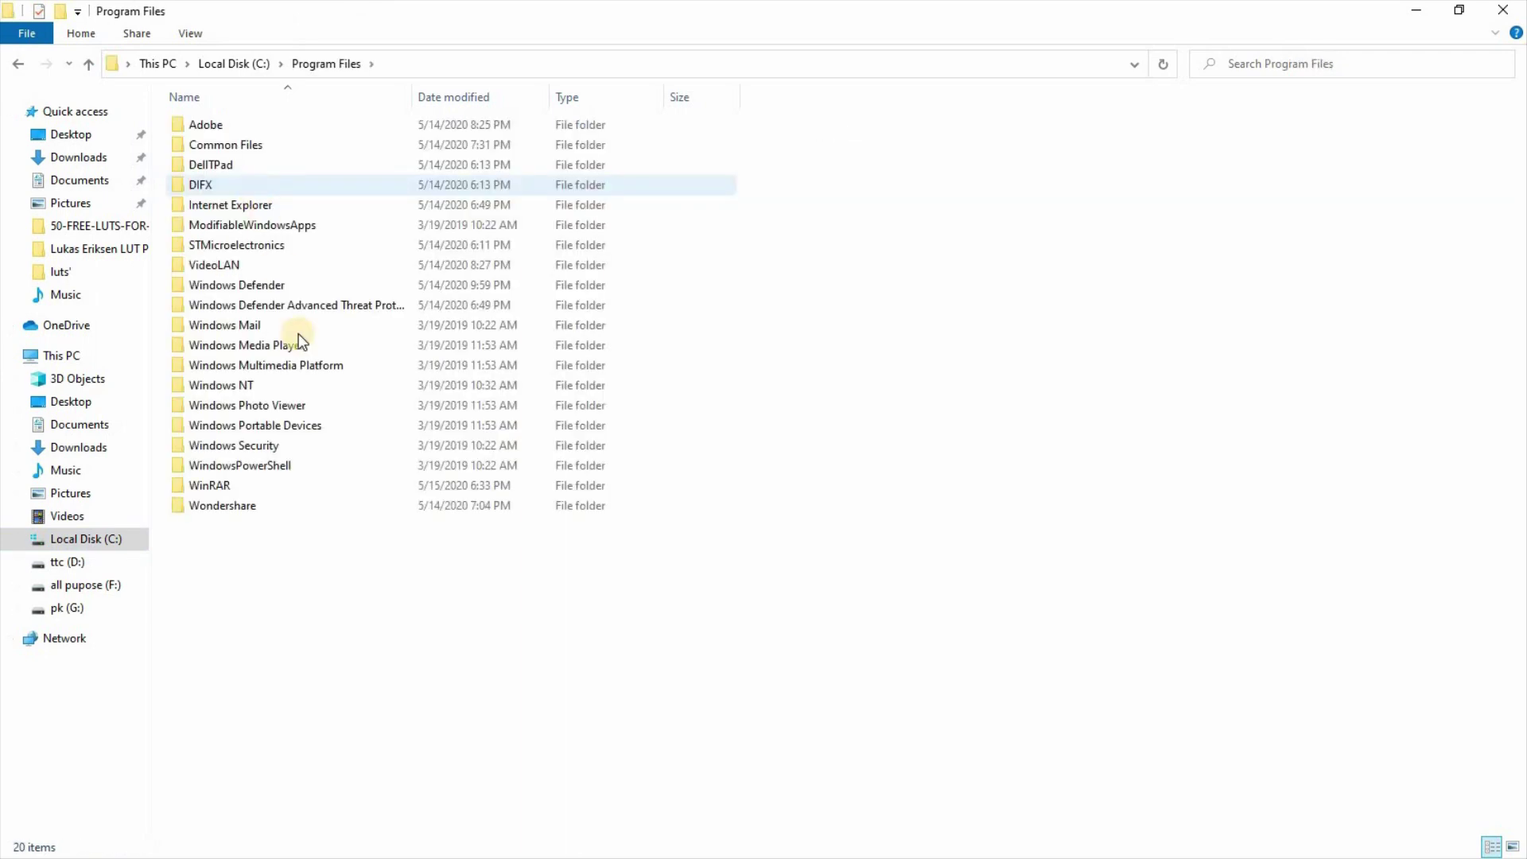
double_click(336, 135)
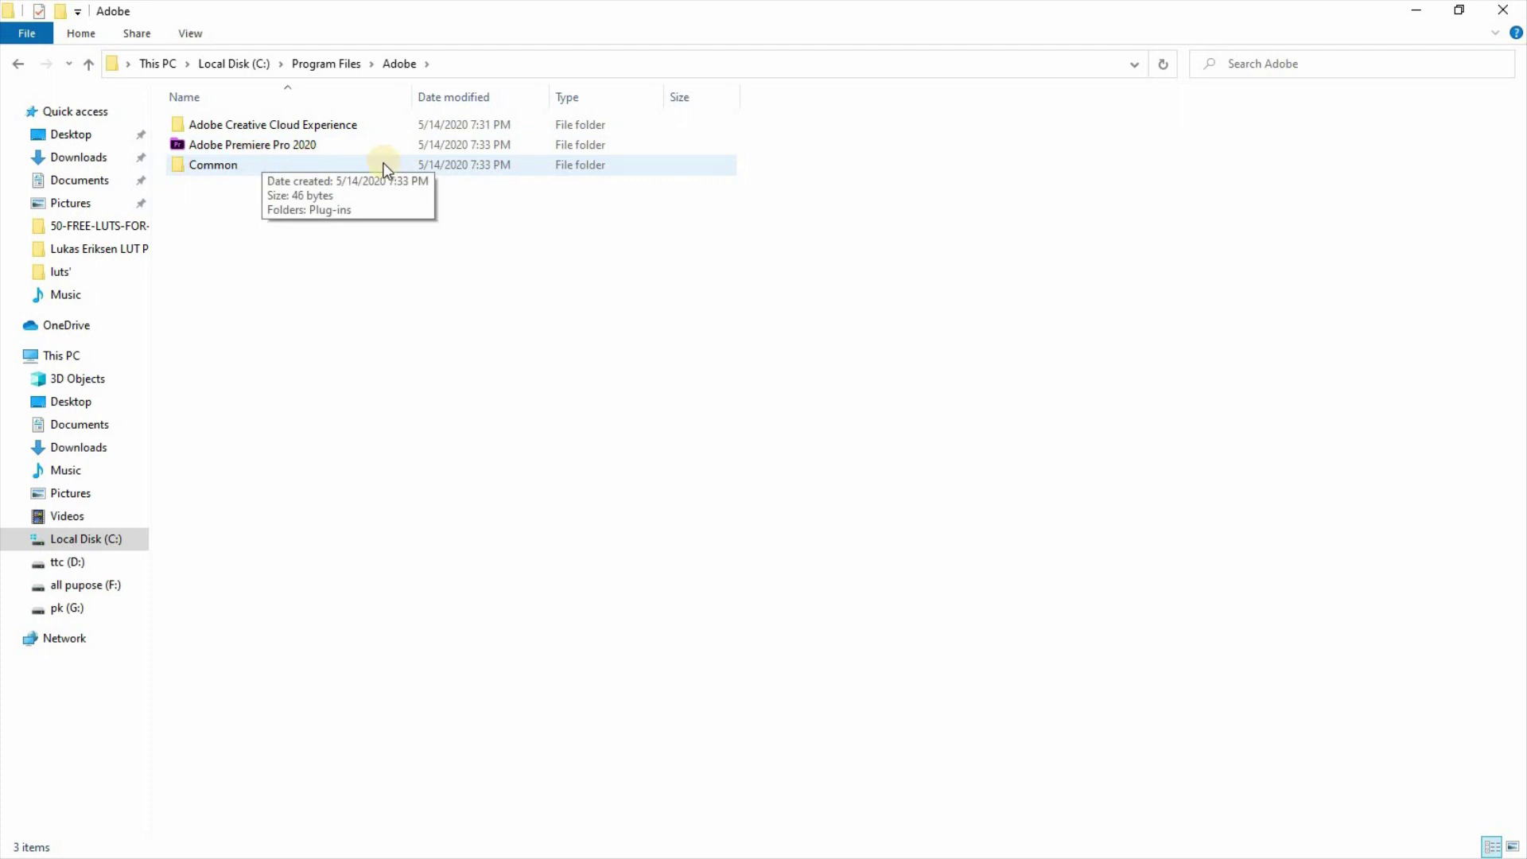
double_click(266, 145)
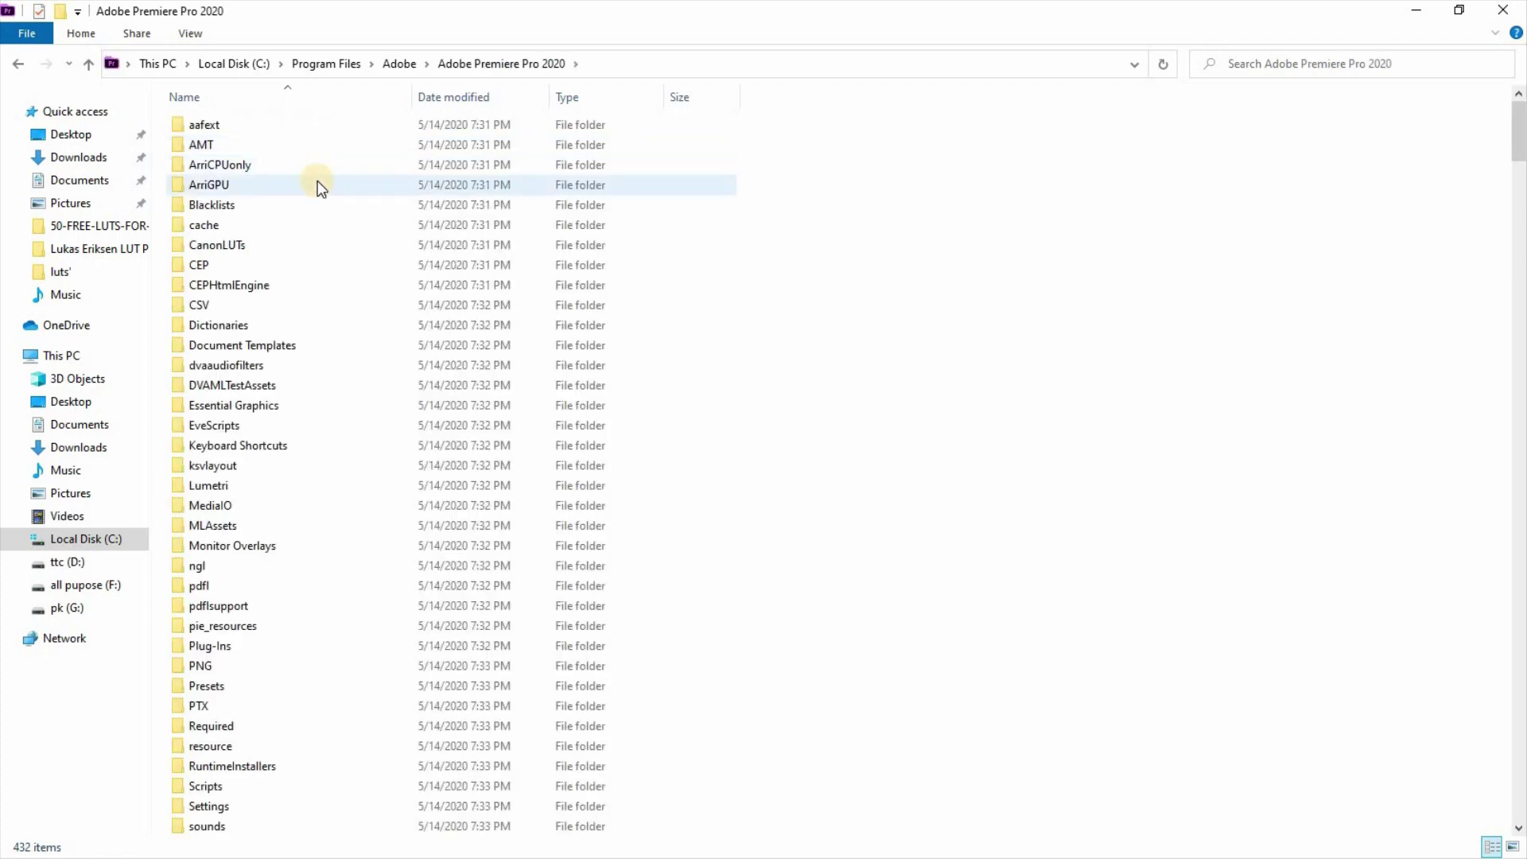
double_click(280, 487)
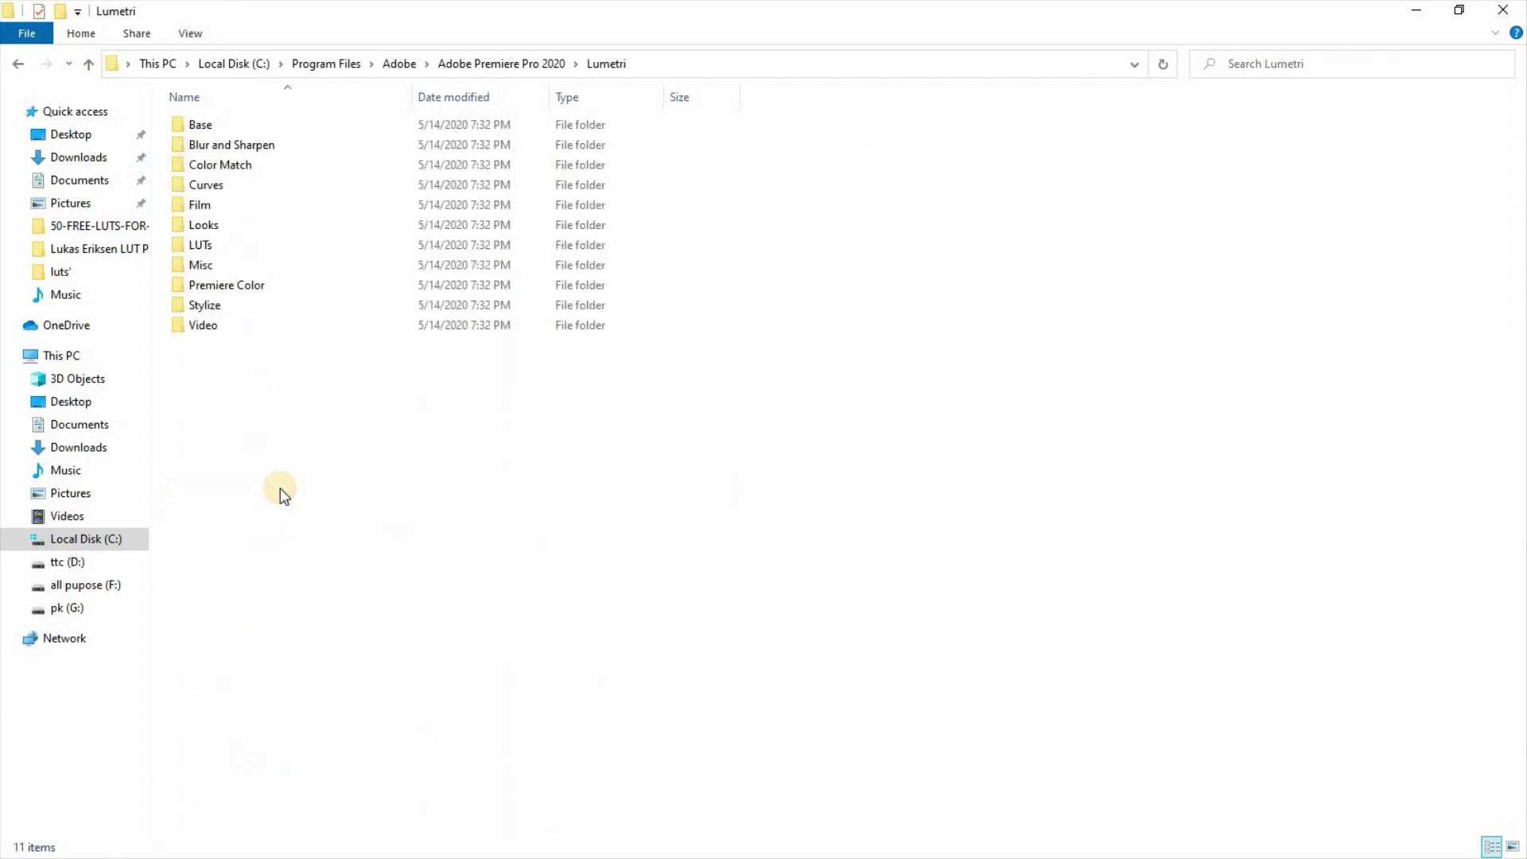
double_click(276, 256)
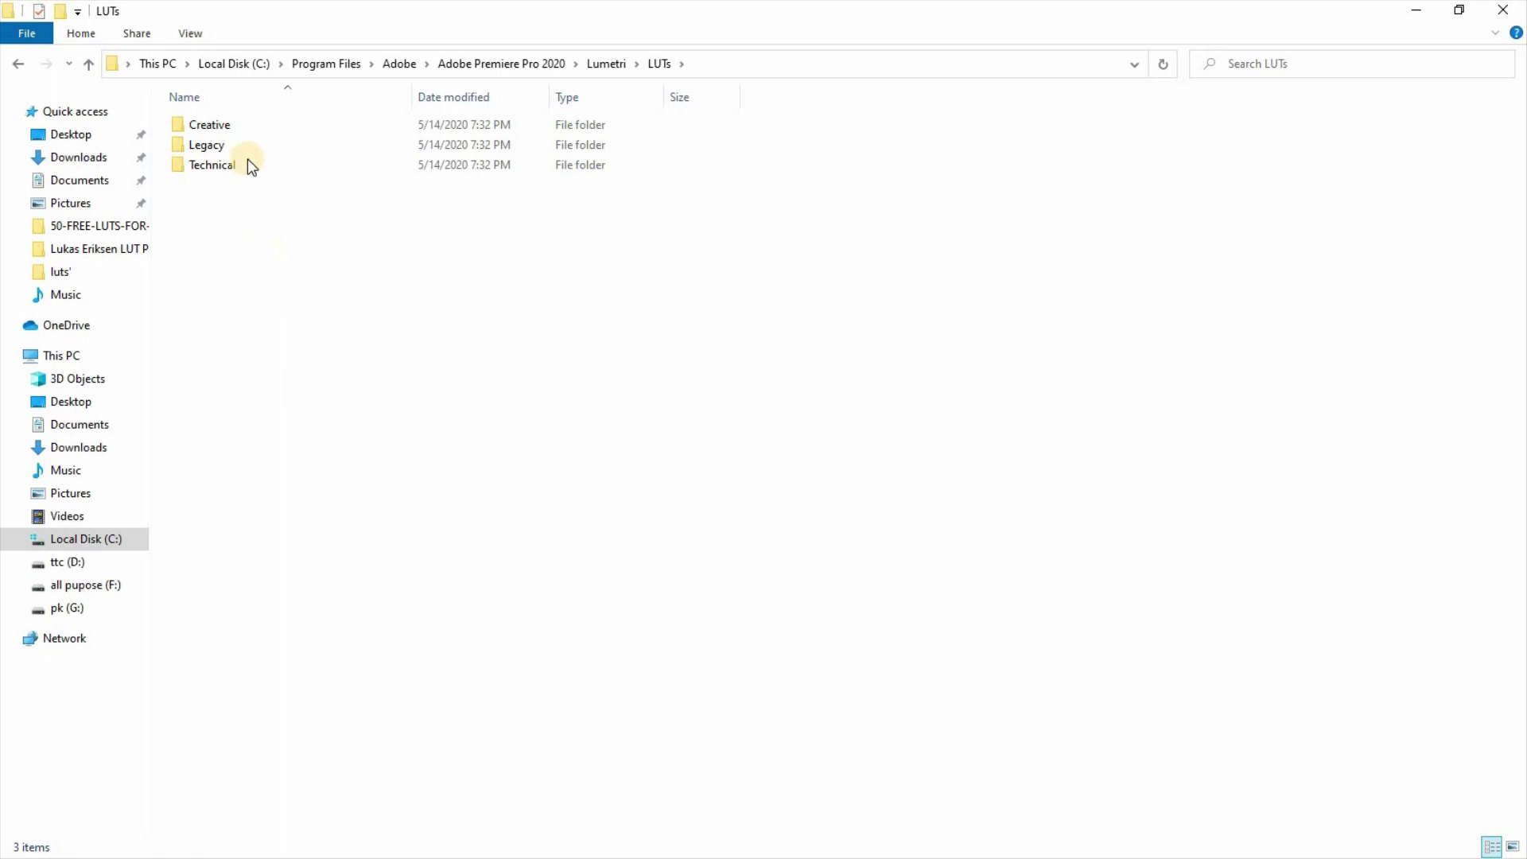
double_click(232, 121)
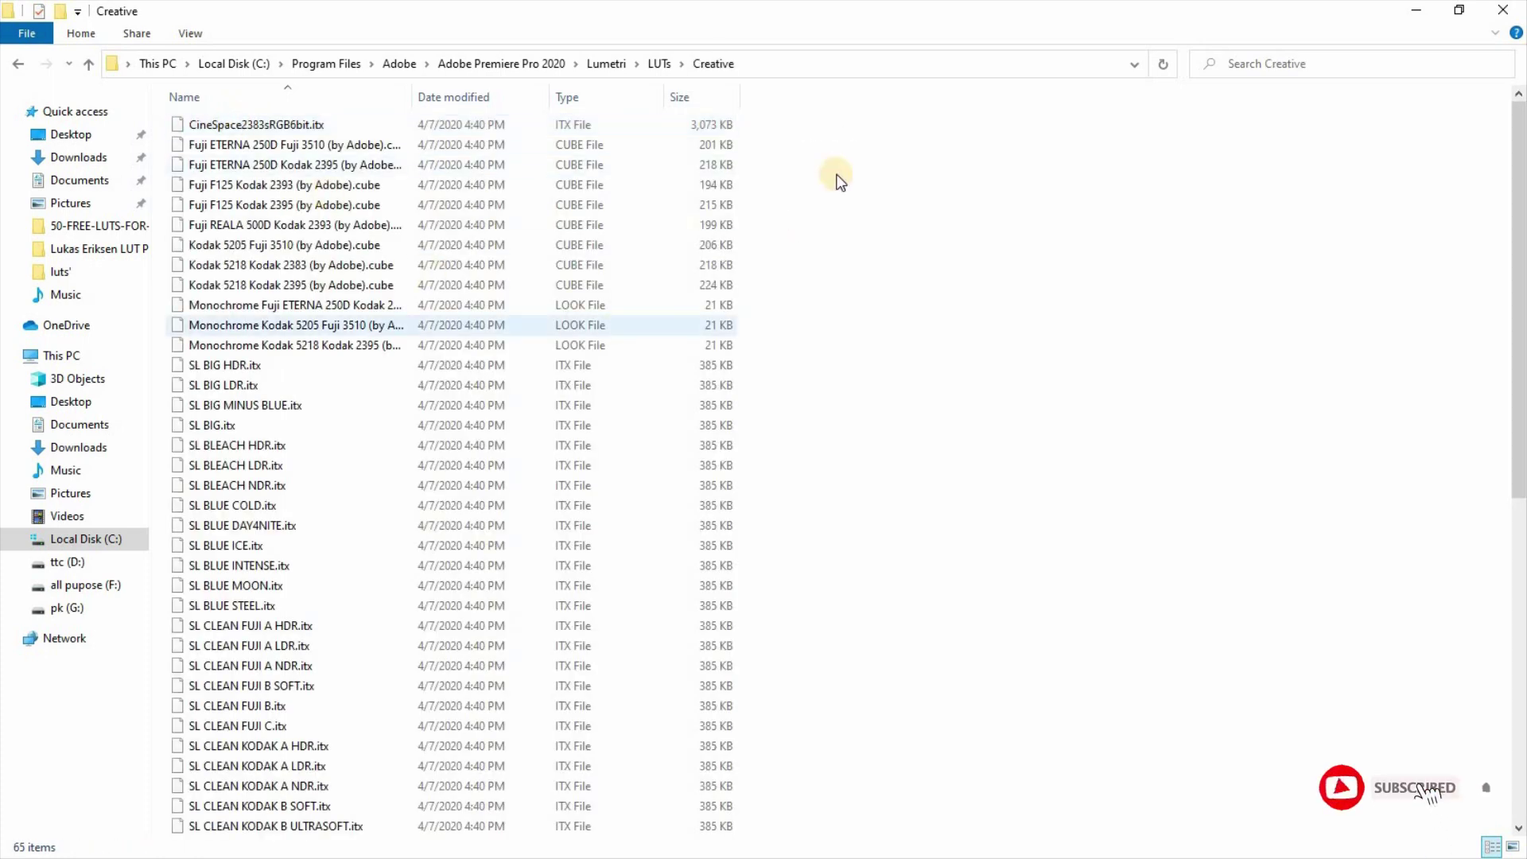
scroll(881, 338, down, 8)
scroll(881, 338, up, 9)
Step: Paste the 50 Cine LUTs into Creative with admin approval, then close Explorer
right_click(835, 152)
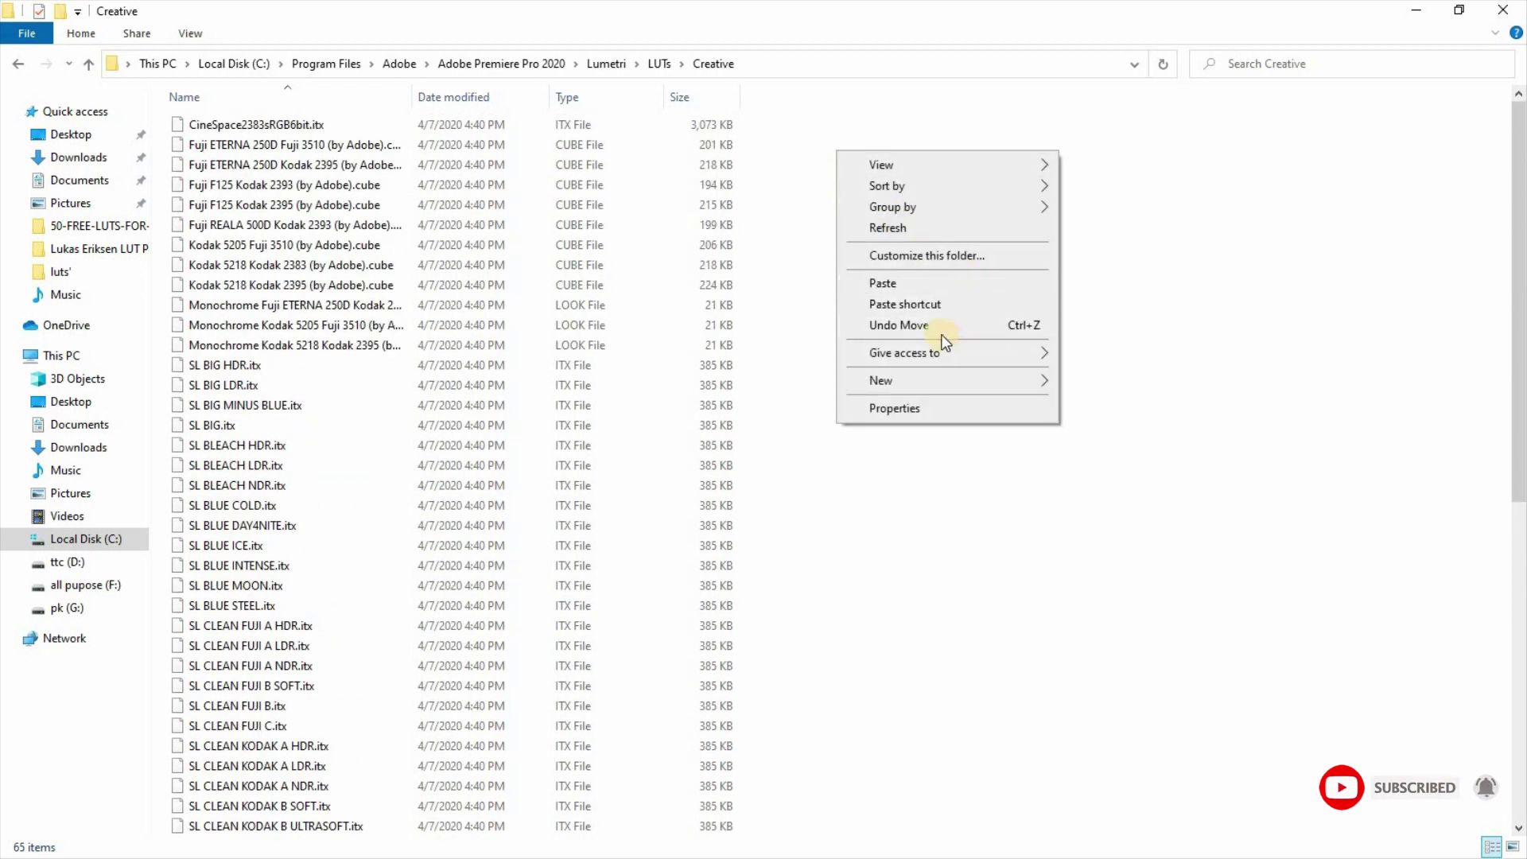
click(905, 285)
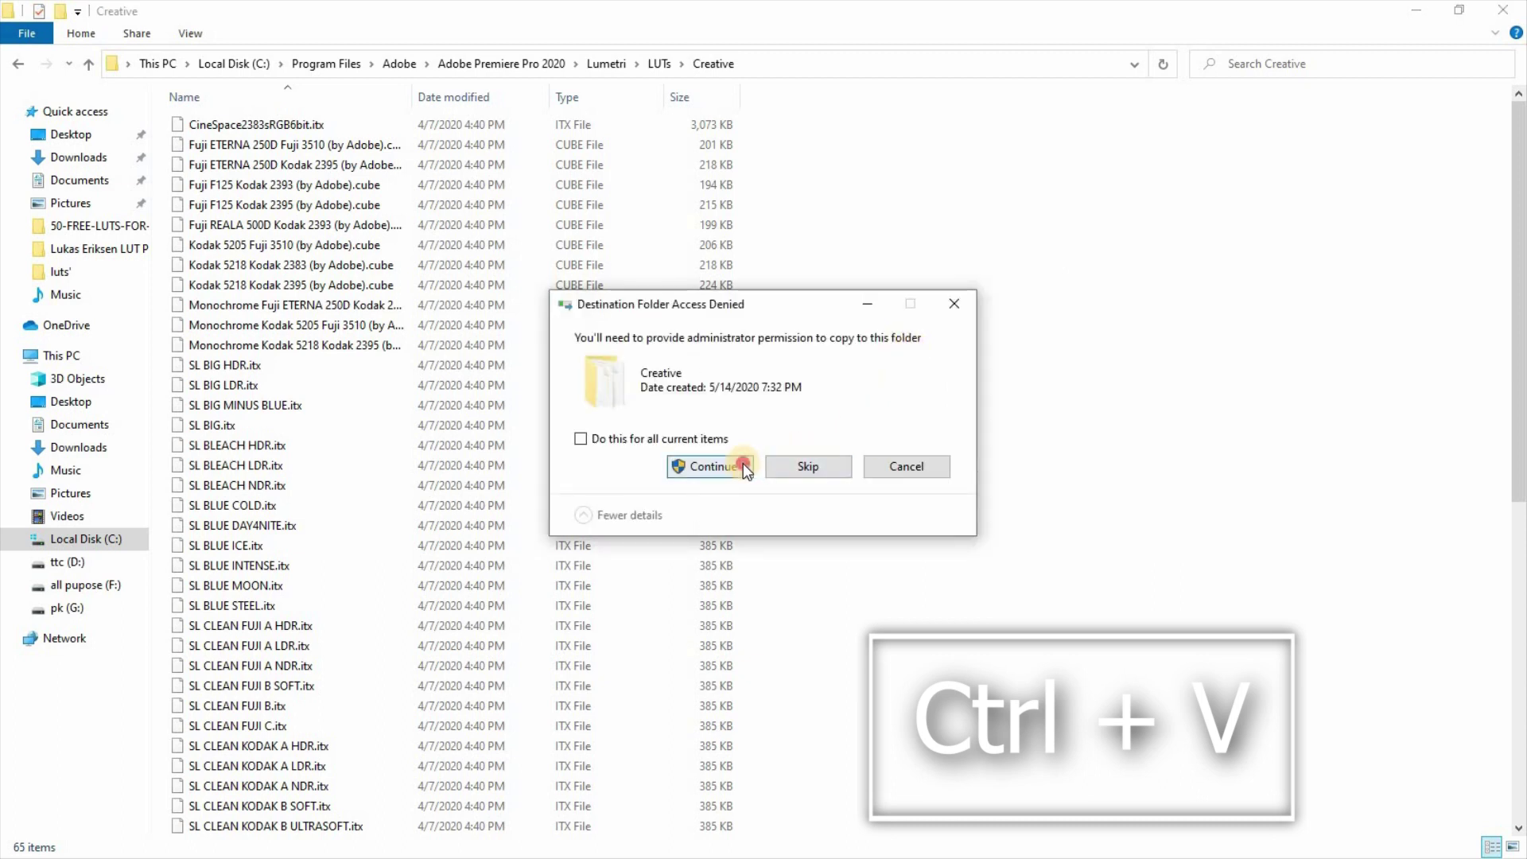
click(720, 477)
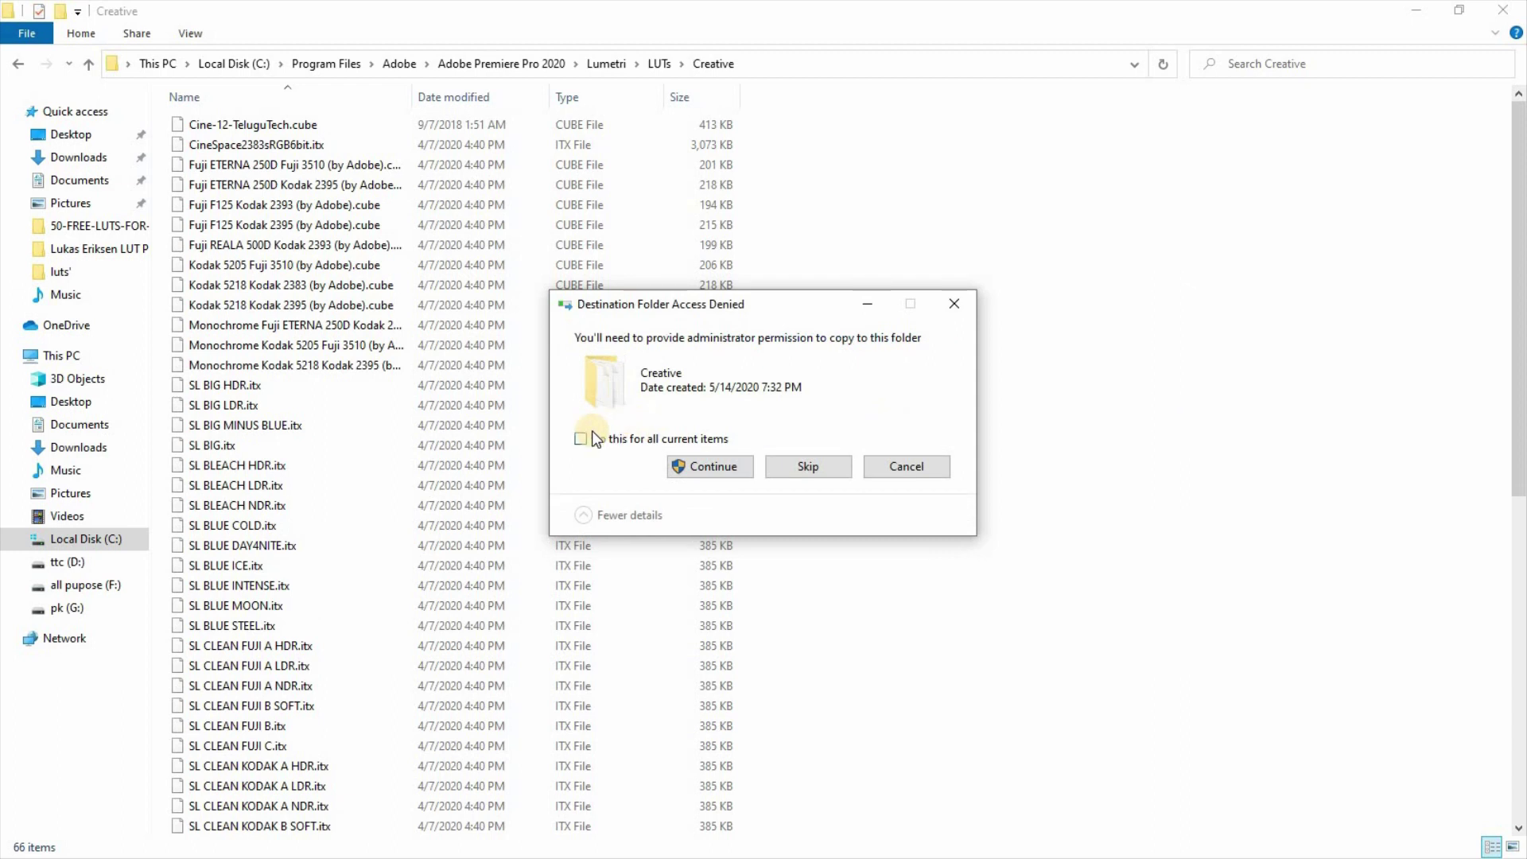
click(694, 467)
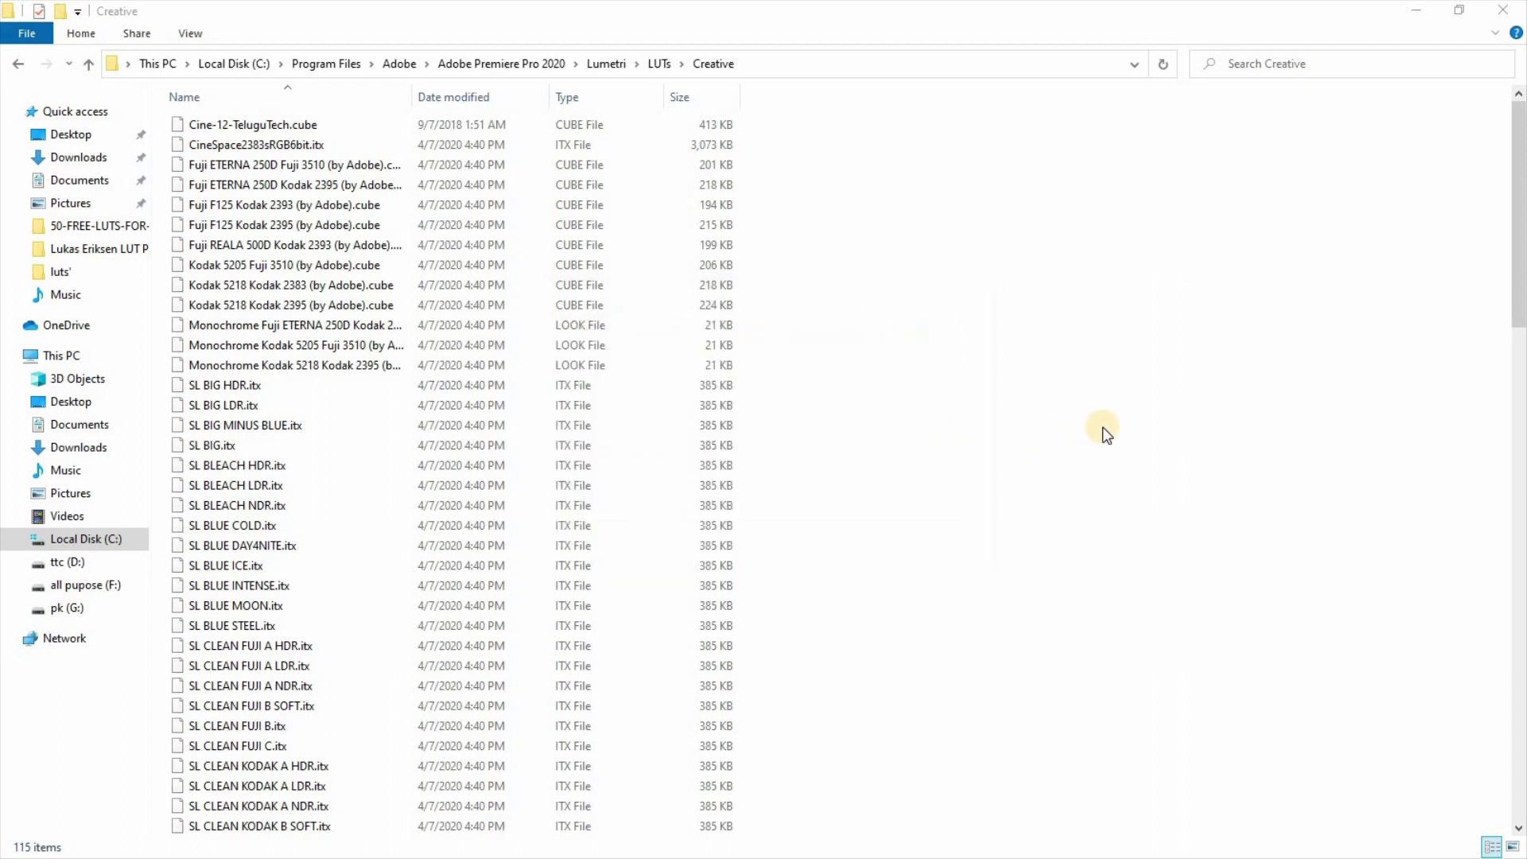
scroll(849, 412, down, 6)
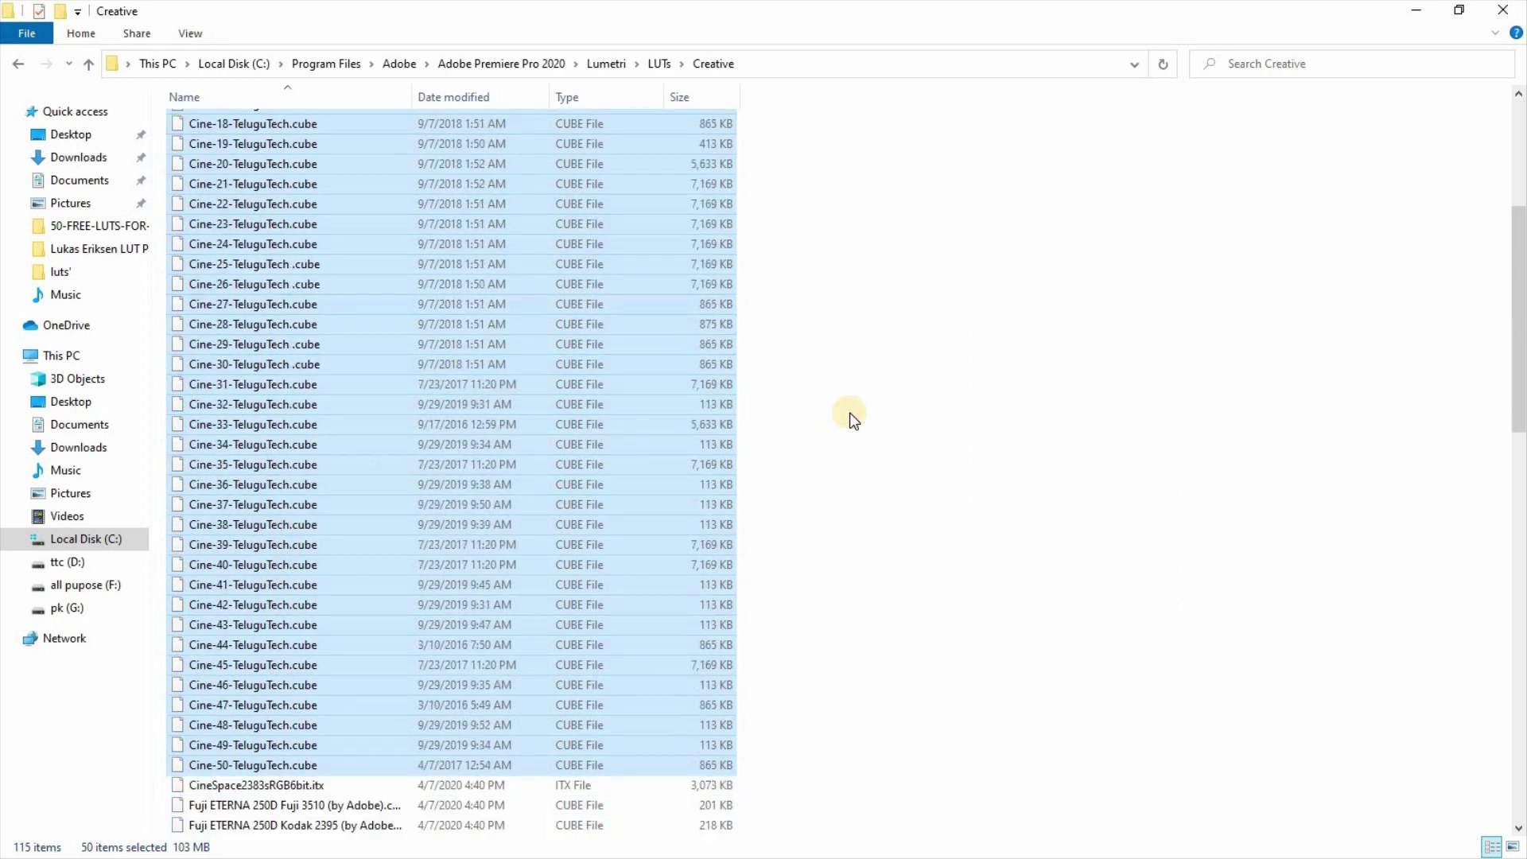
scroll(850, 411, up, 6)
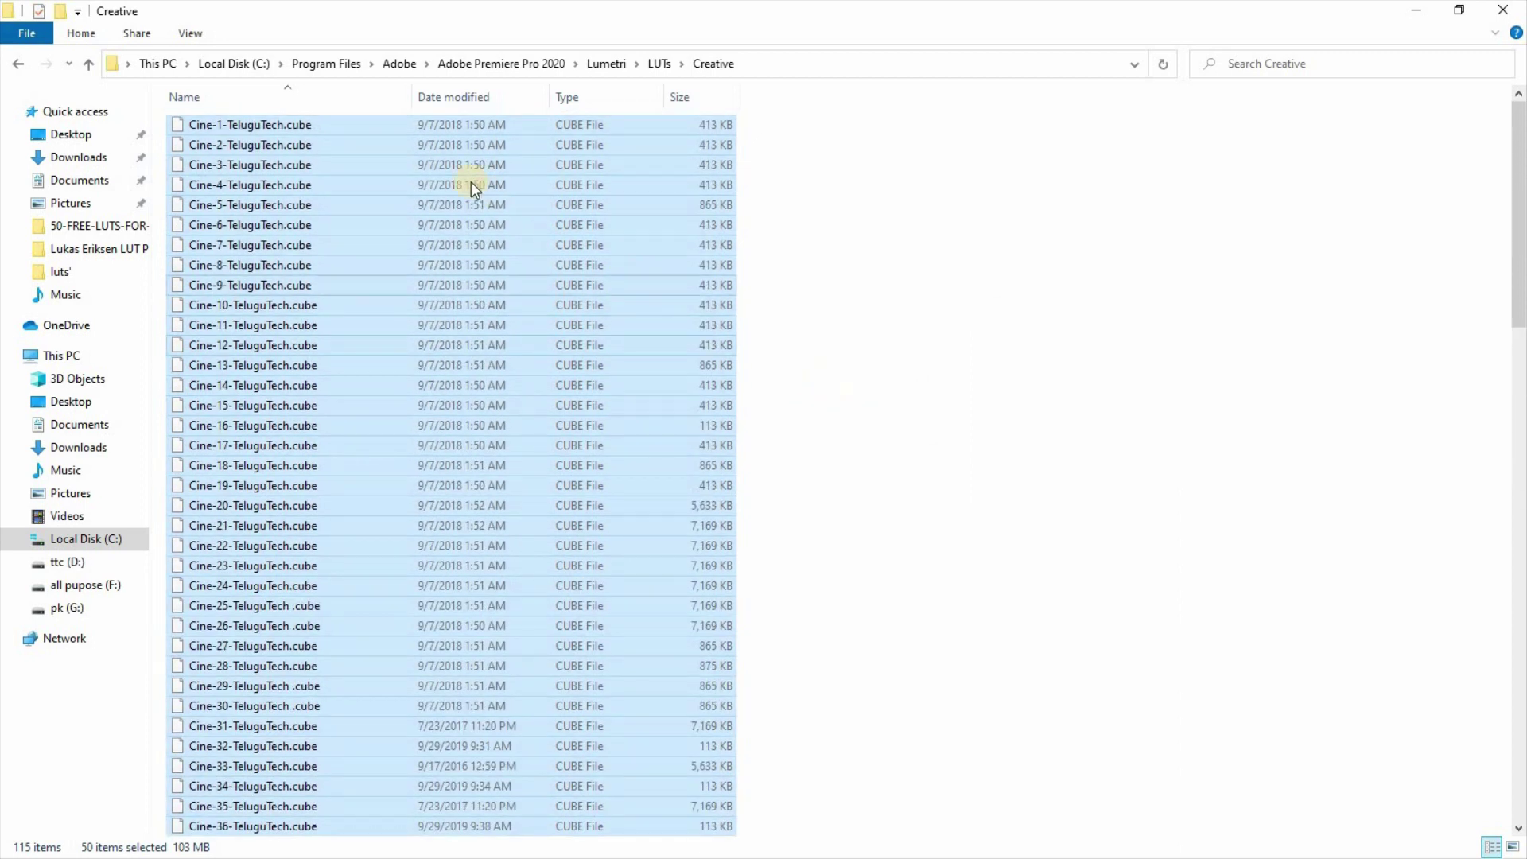
click(935, 269)
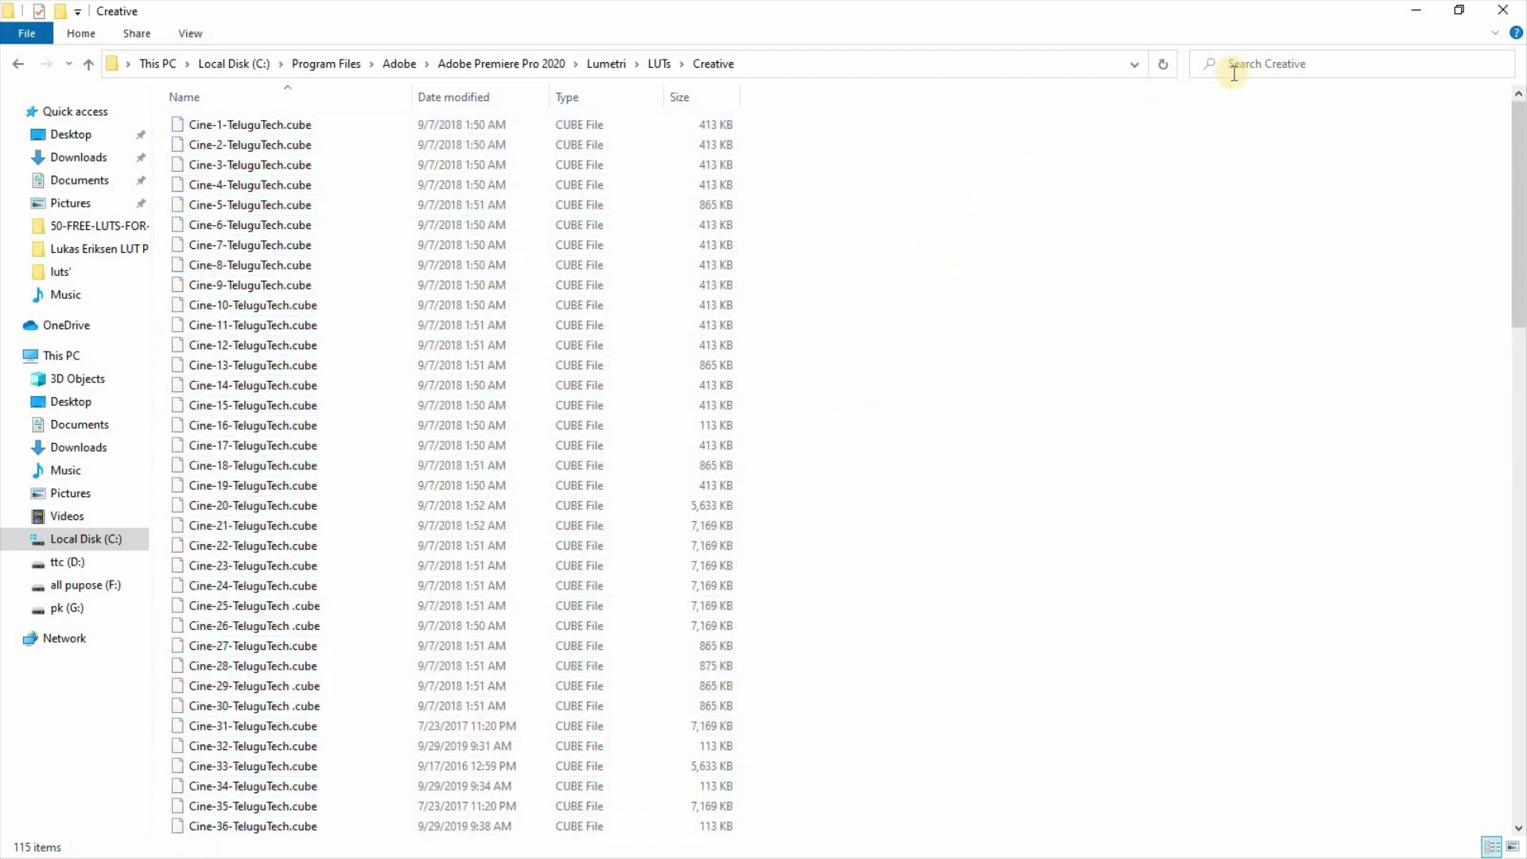
click(1503, 10)
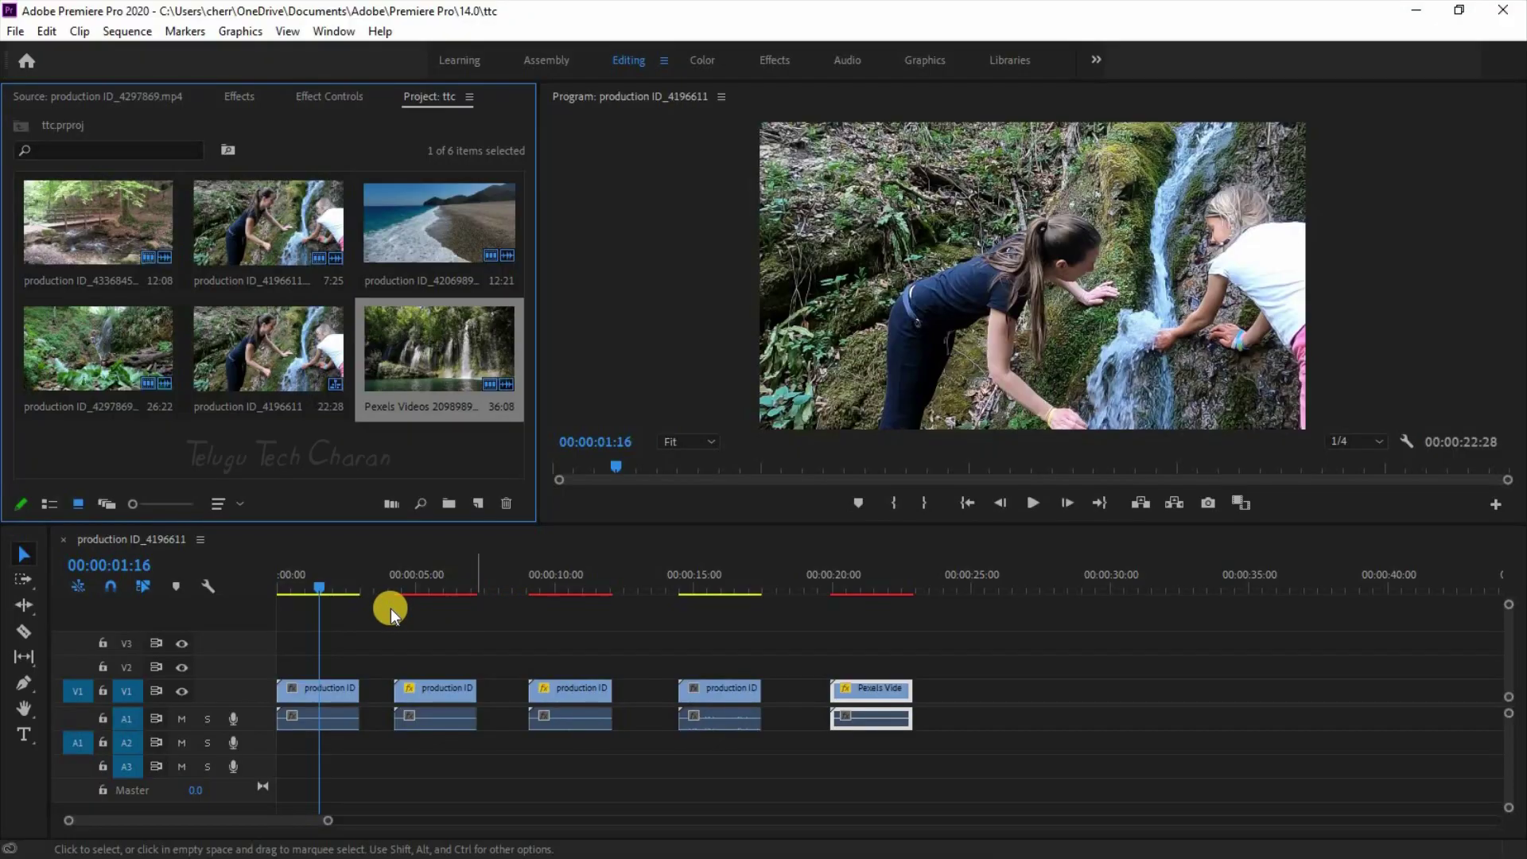
Step: Scrub the playhead through the five waterfall clips, then select the first V1 clip
click(321, 581)
click(448, 585)
click(568, 587)
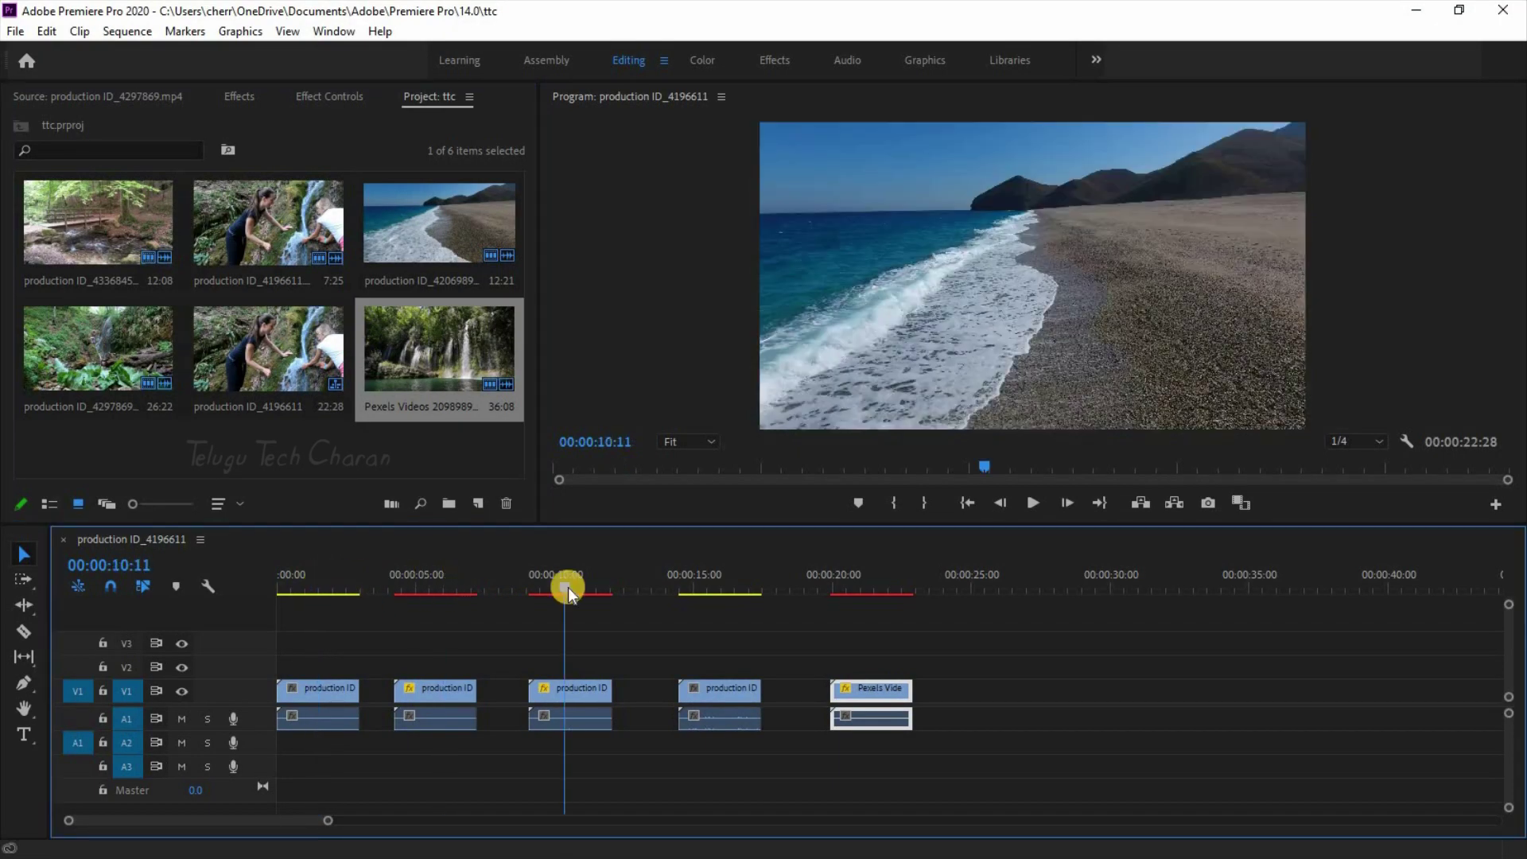
click(711, 590)
click(880, 583)
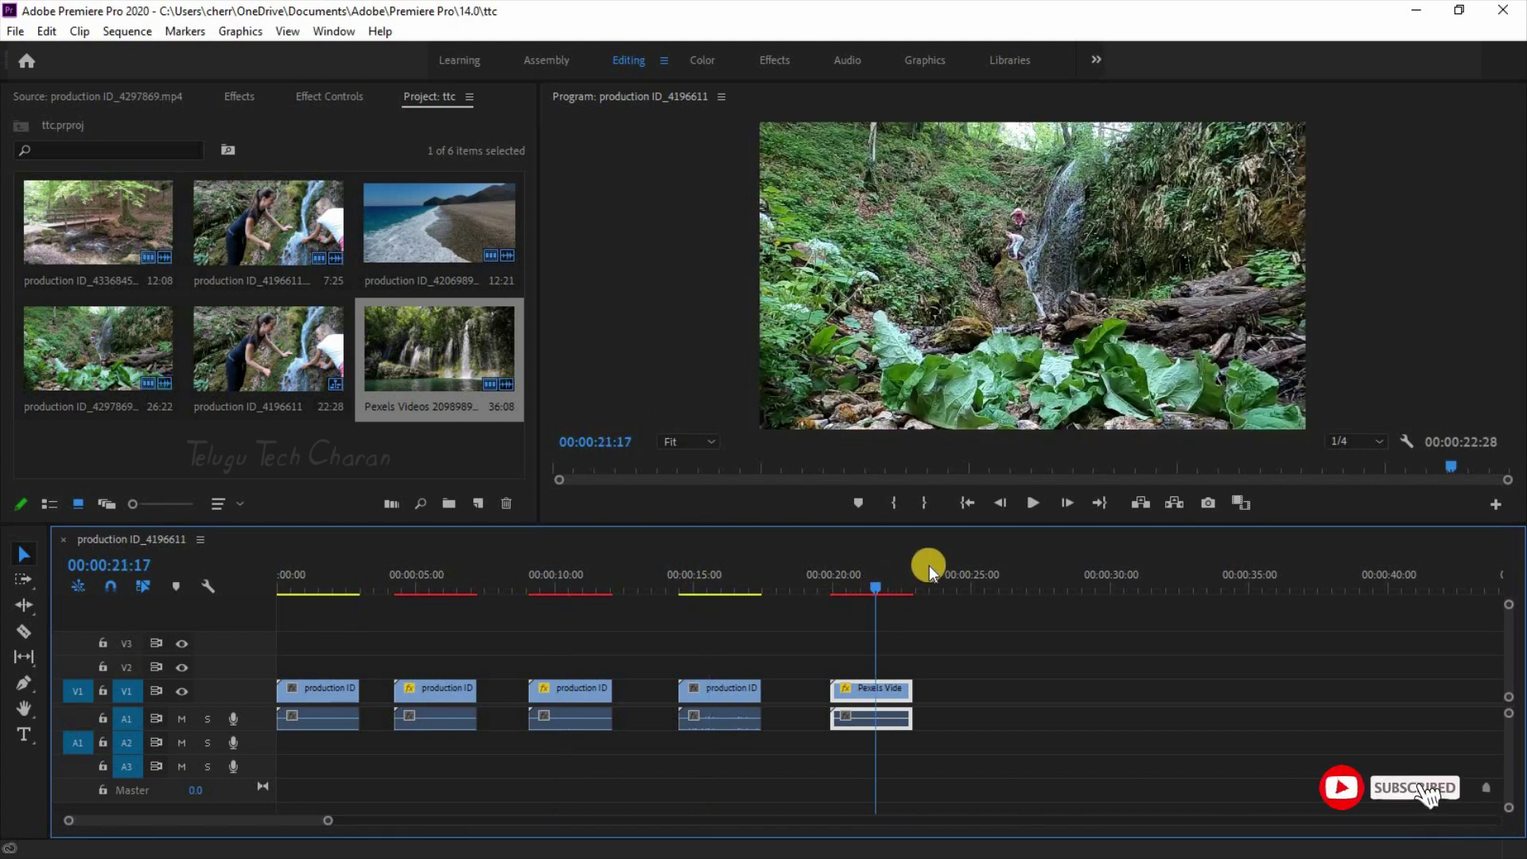
click(324, 584)
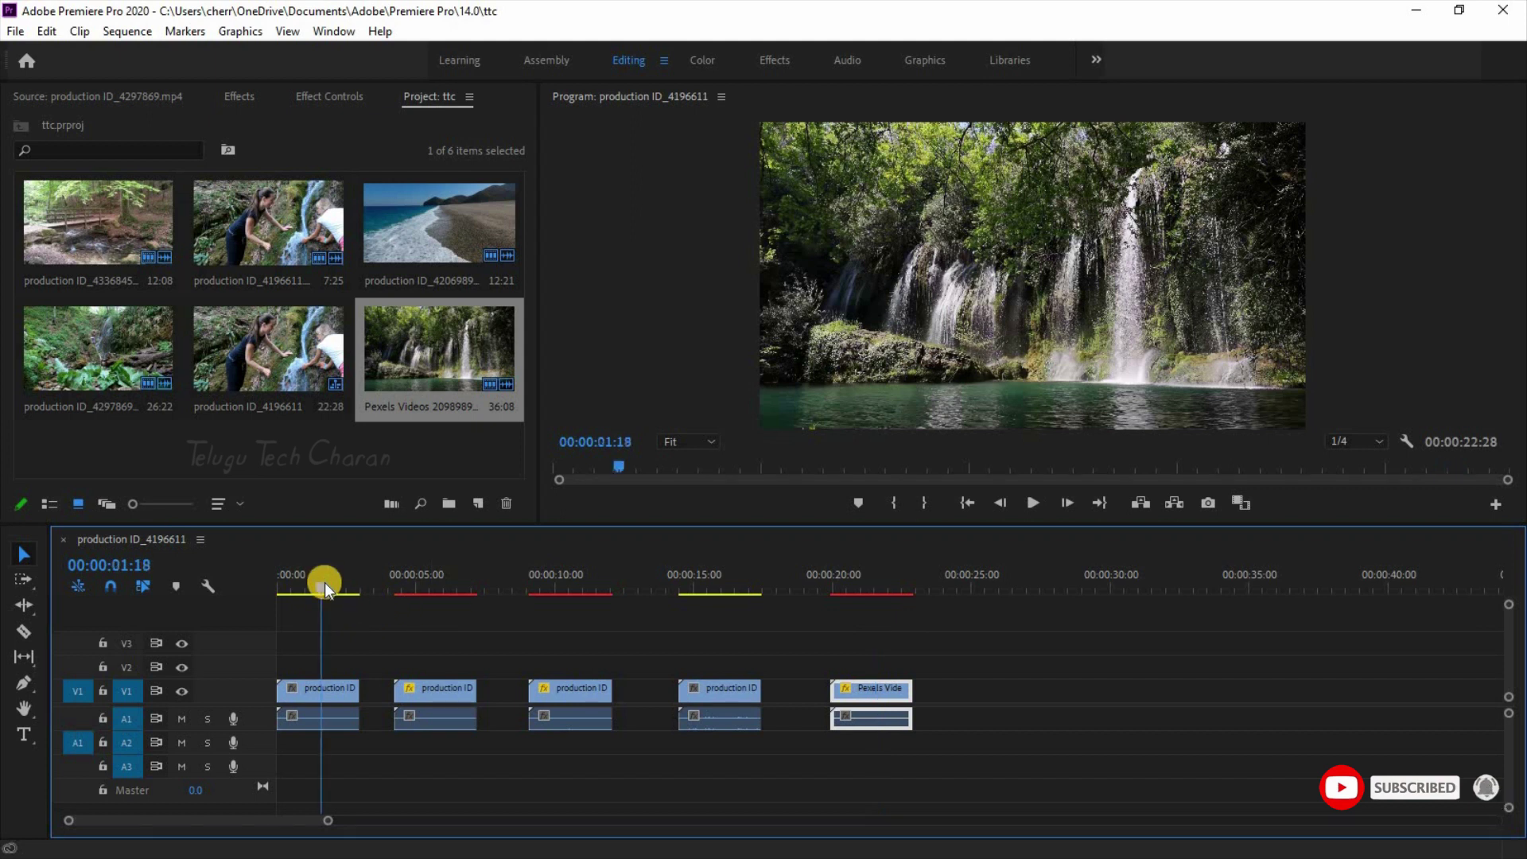
click(328, 687)
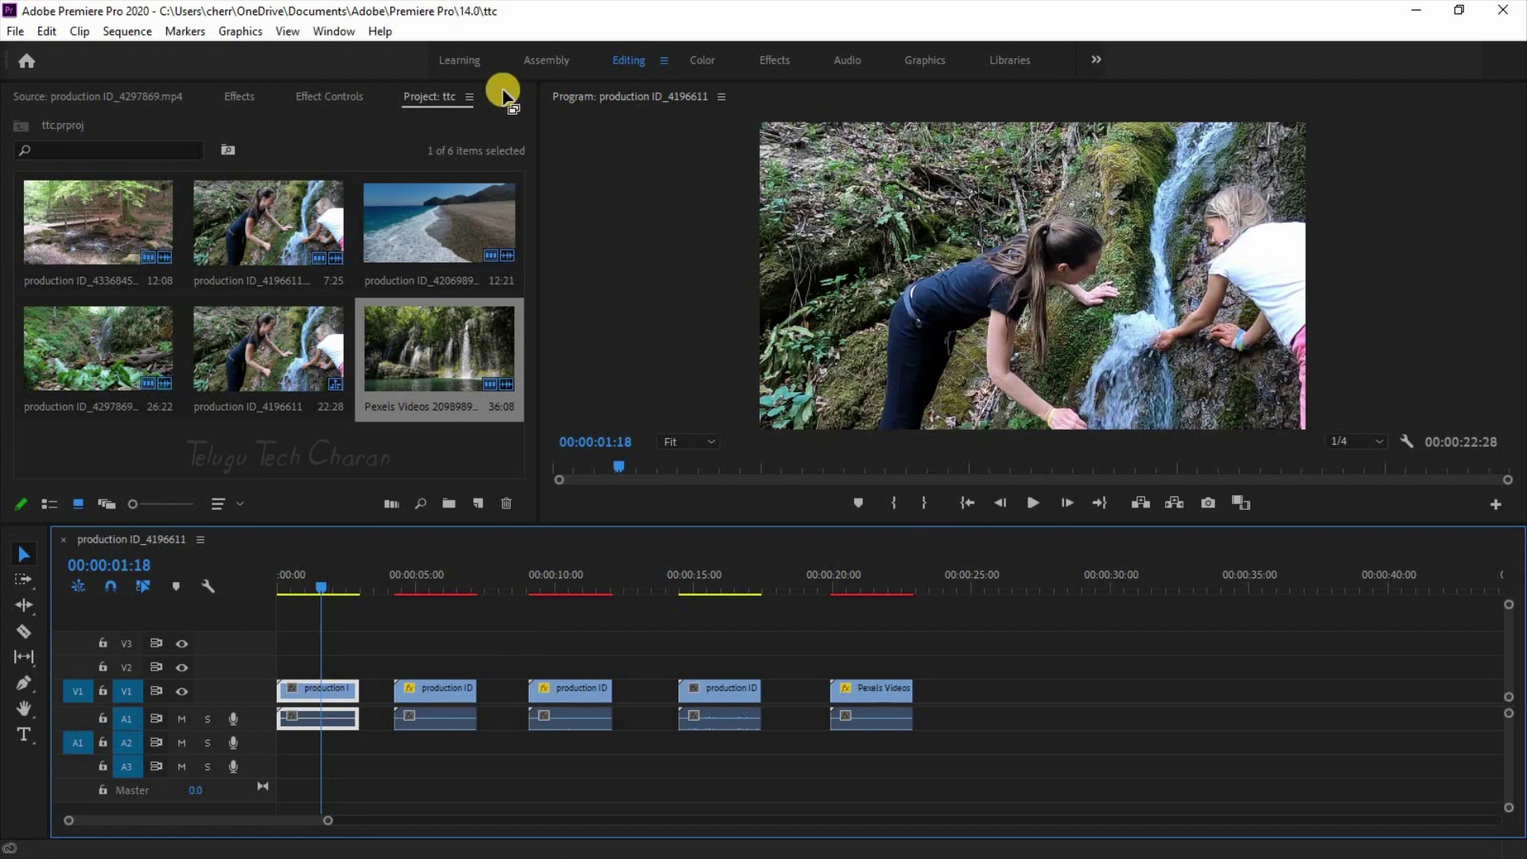
click(334, 32)
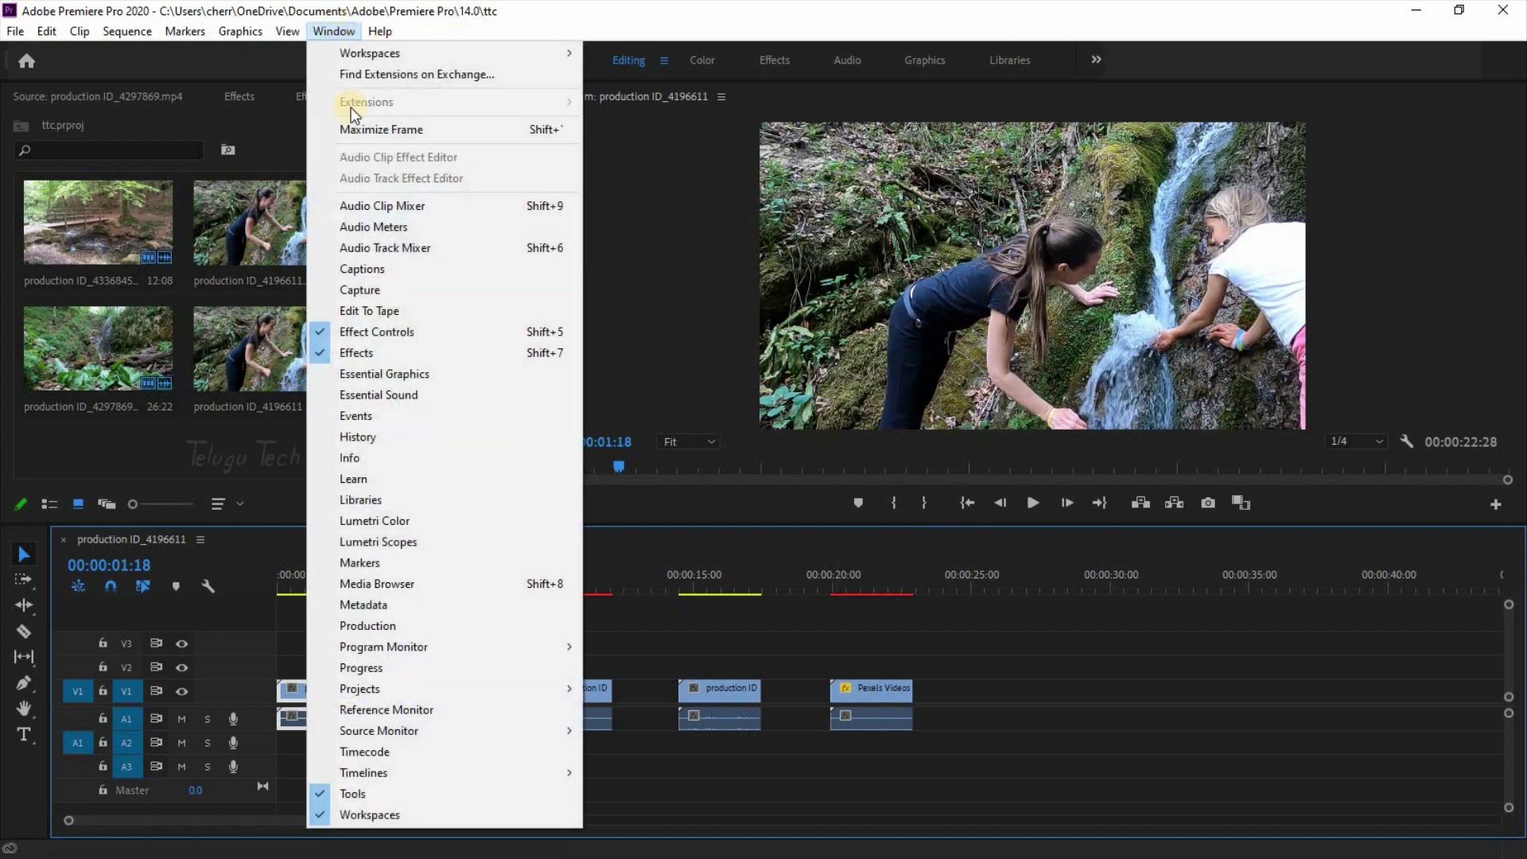
Step: Show Lumetri Color, enlarge the program monitor and Lumetri panel, and reselect the first clip
click(395, 526)
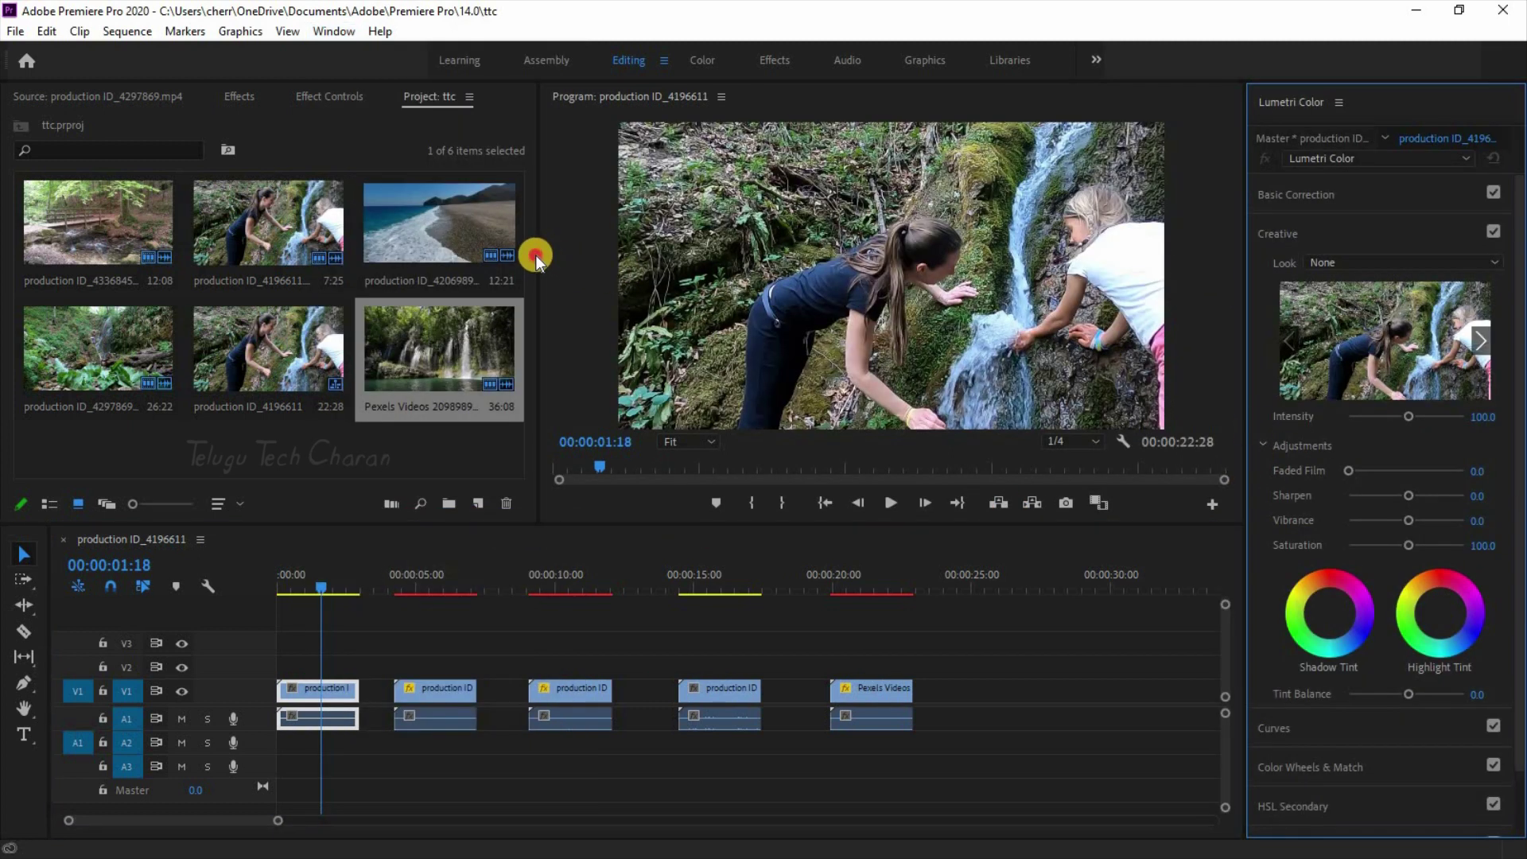
drag(538, 256, 247, 256)
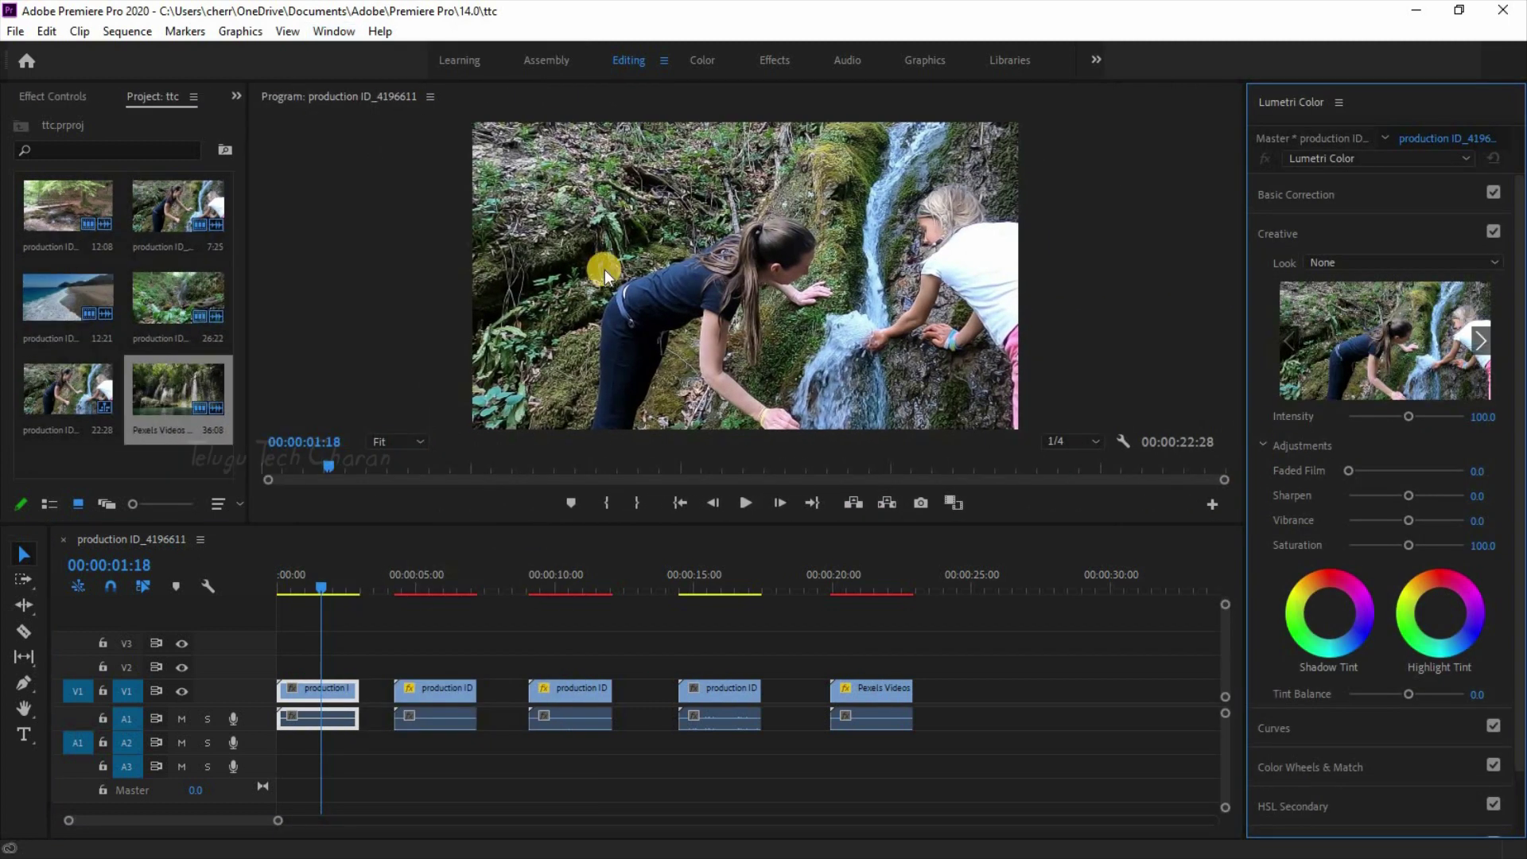
drag(1245, 274, 1082, 280)
drag(789, 525, 787, 598)
click(308, 734)
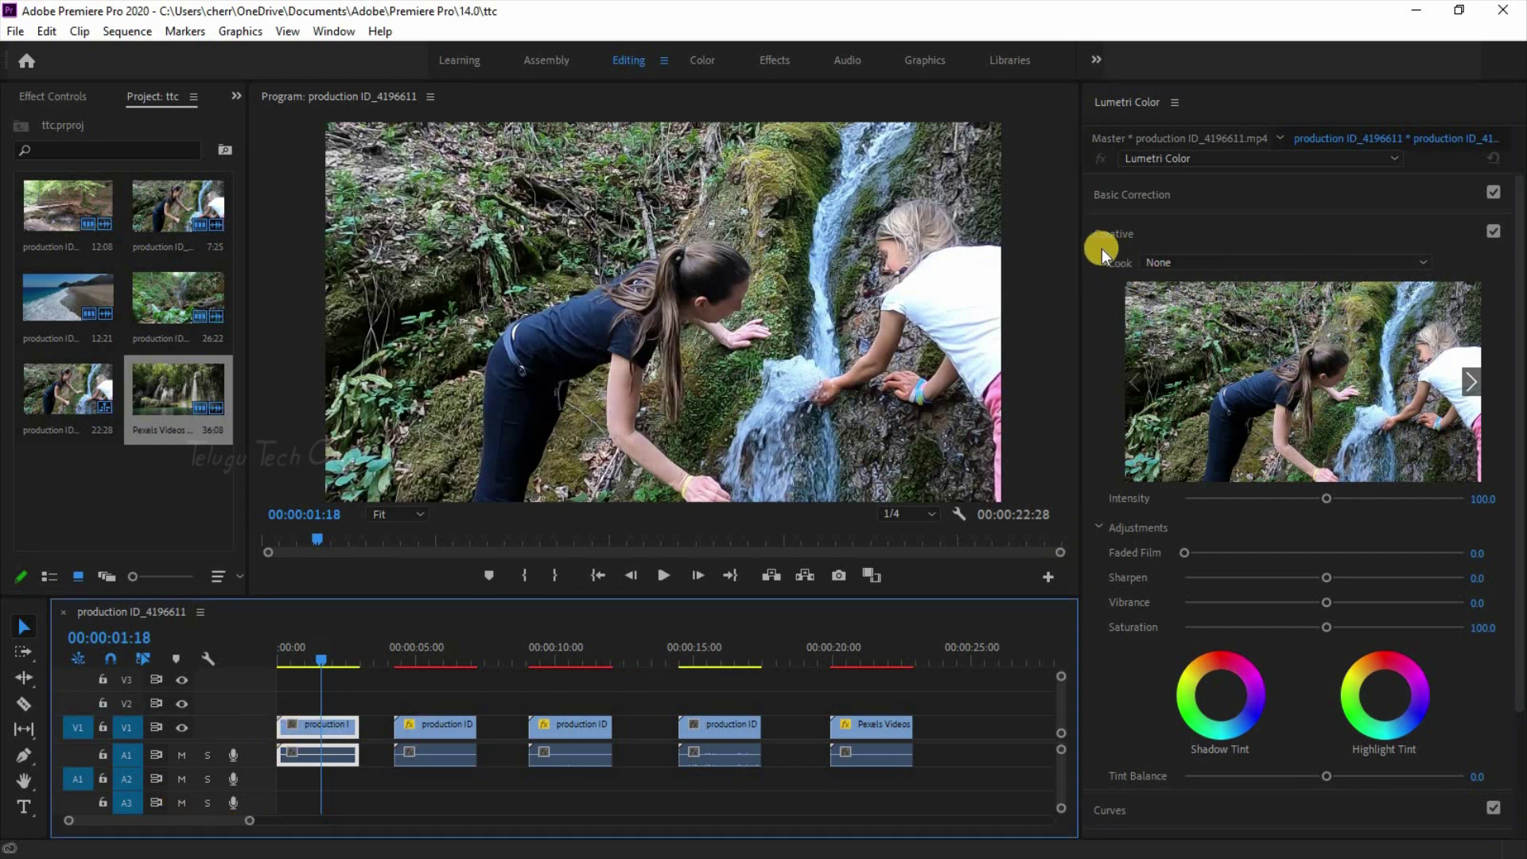
Step: Browse the Creative Look list of Cine LUTs and pick Cine-1-TeluguTech
click(1373, 266)
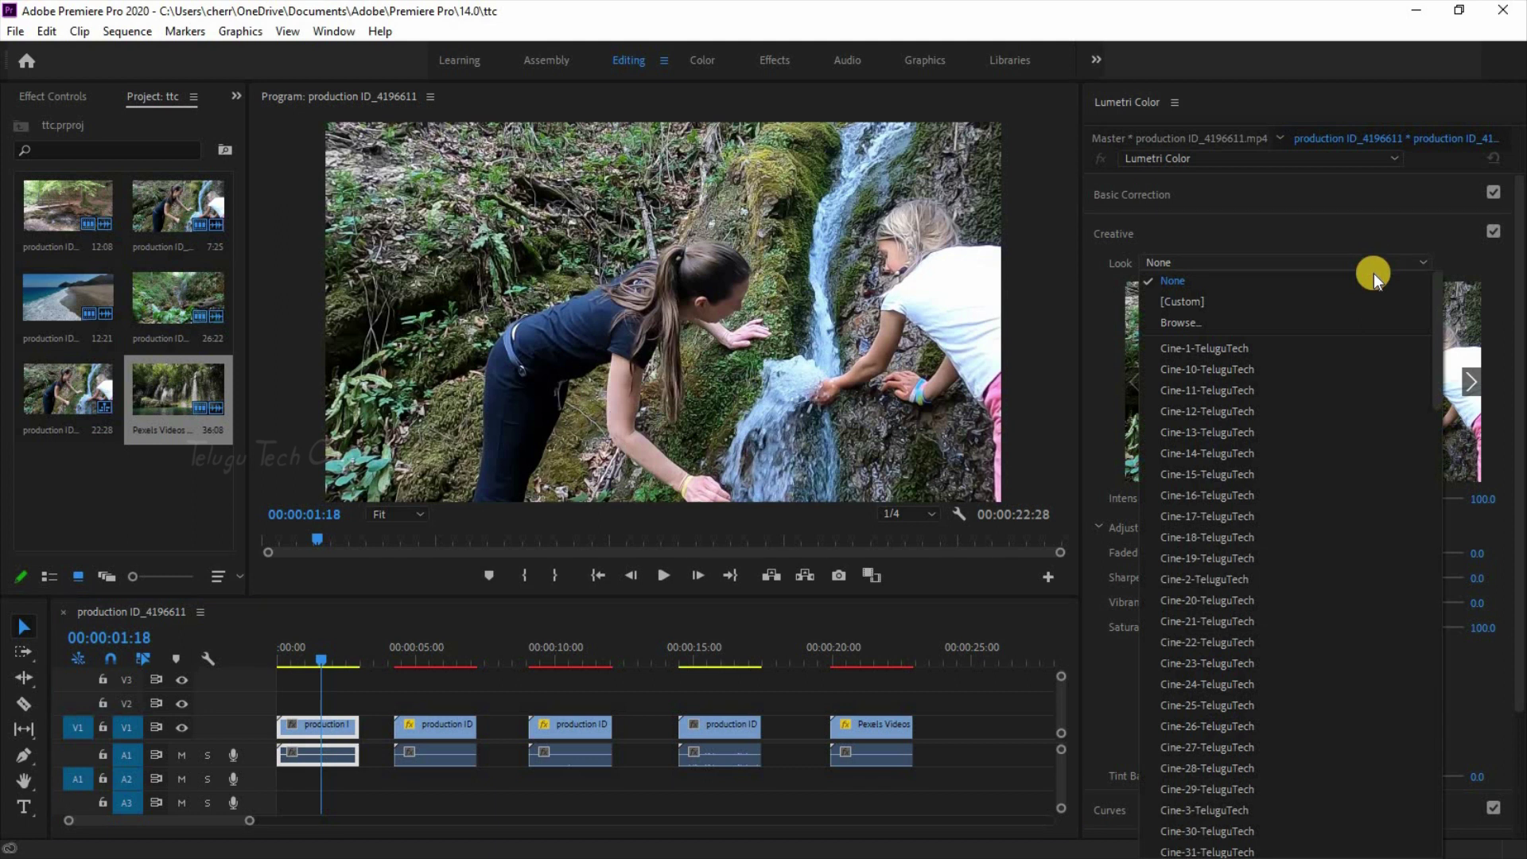
scroll(1201, 621, down, 10)
scroll(1202, 621, down, 6)
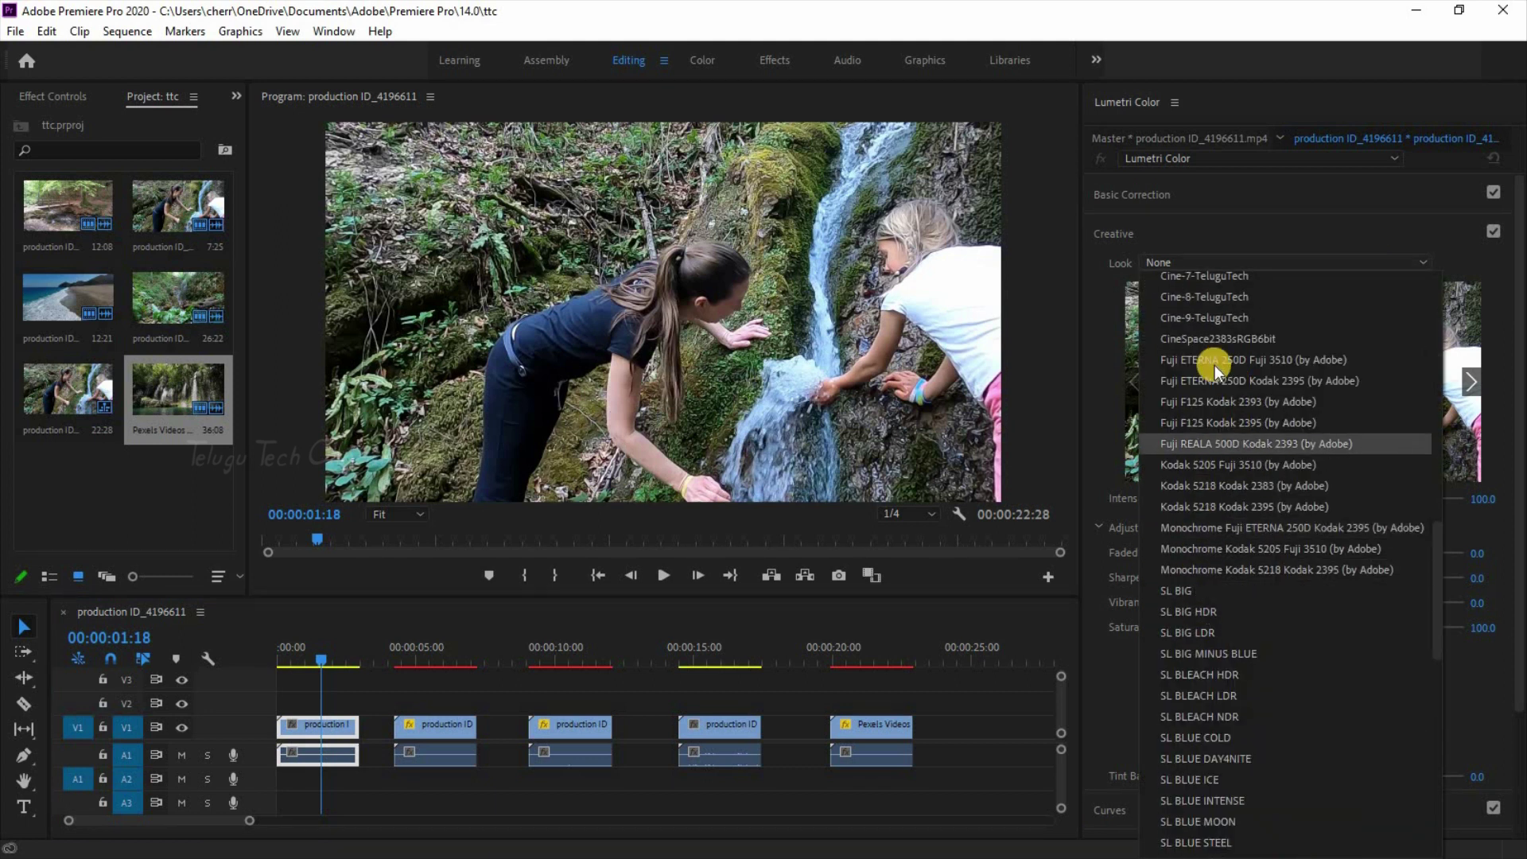
scroll(1221, 391, up, 3)
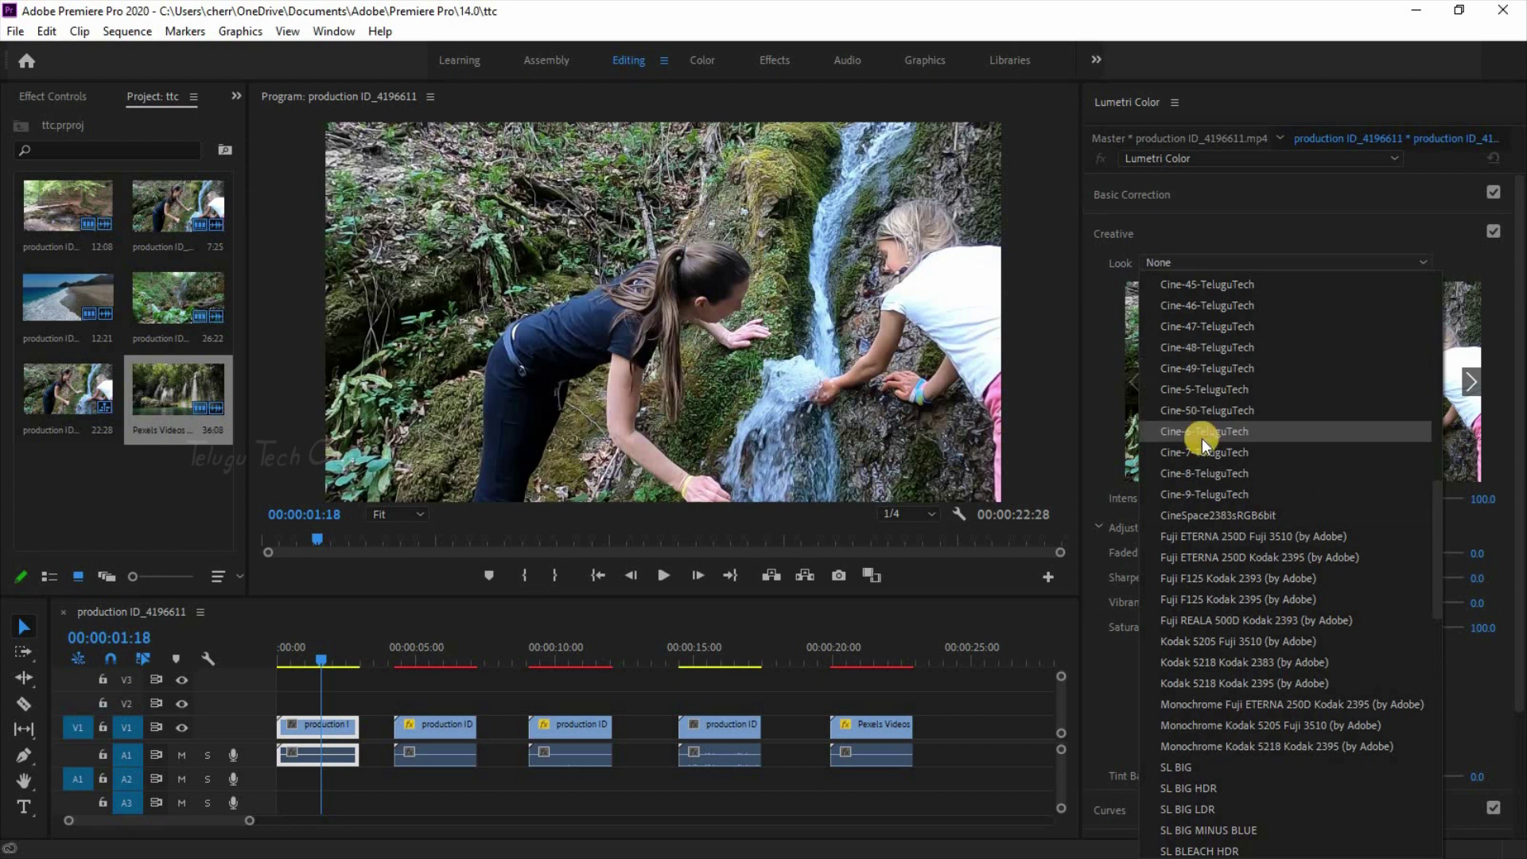
scroll(1313, 482, up, 5)
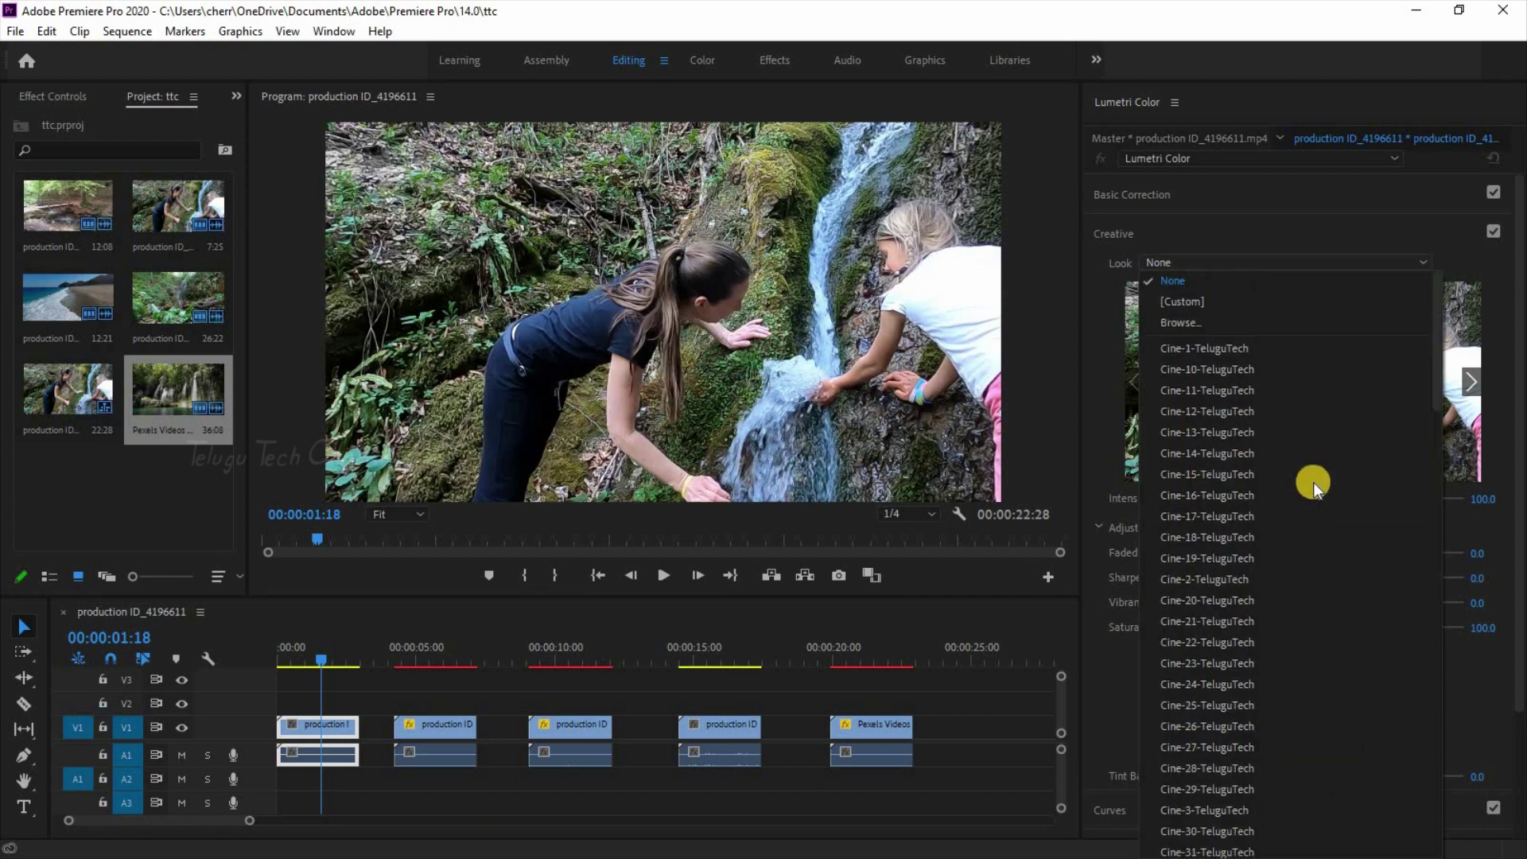
scroll(1201, 620, down, 10)
scroll(1201, 620, down, 9)
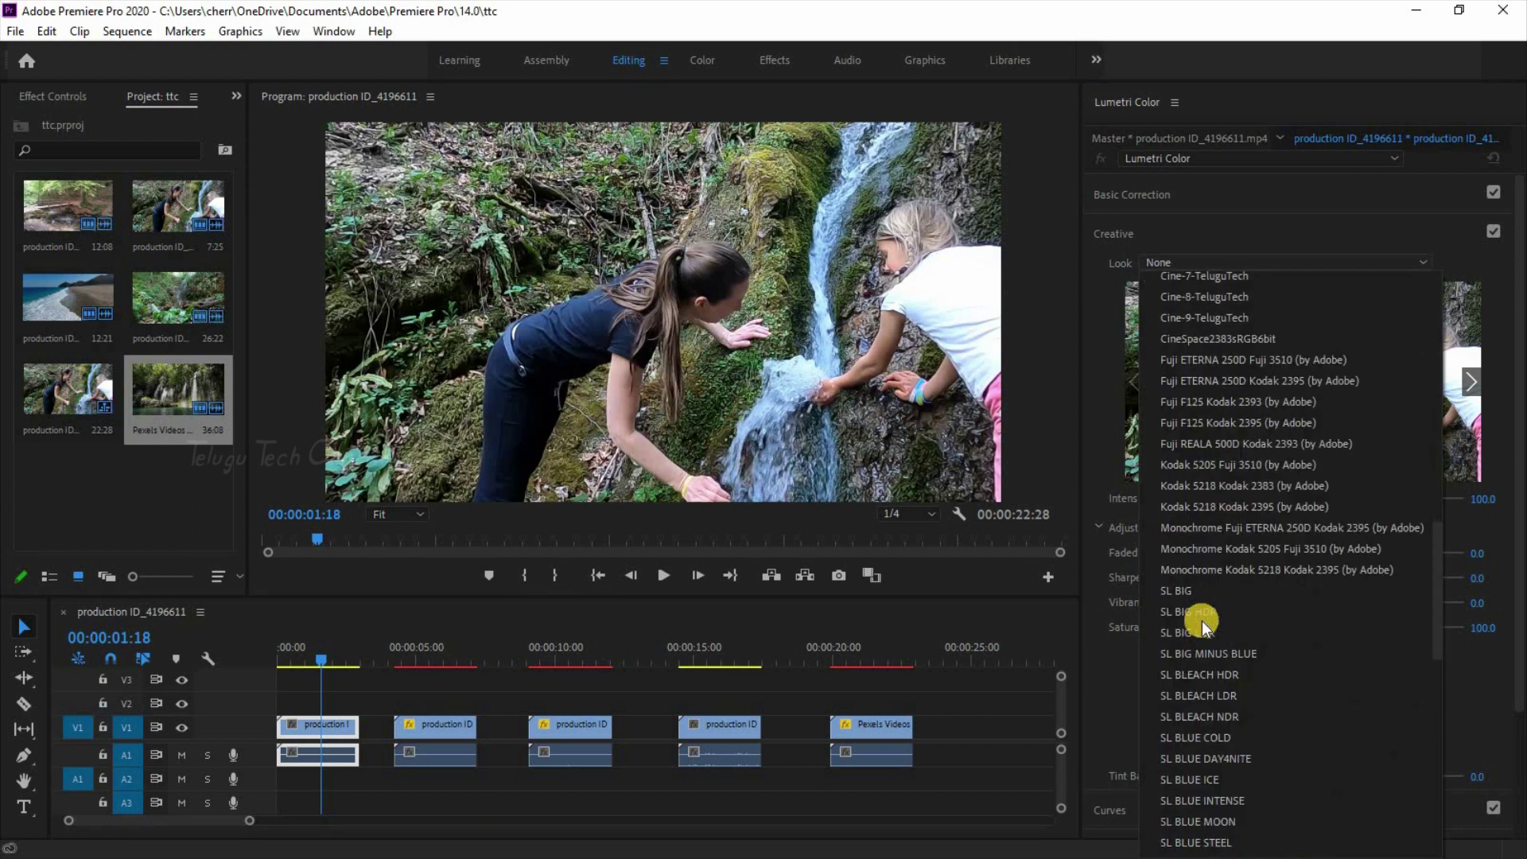
scroll(1269, 432, up, 3)
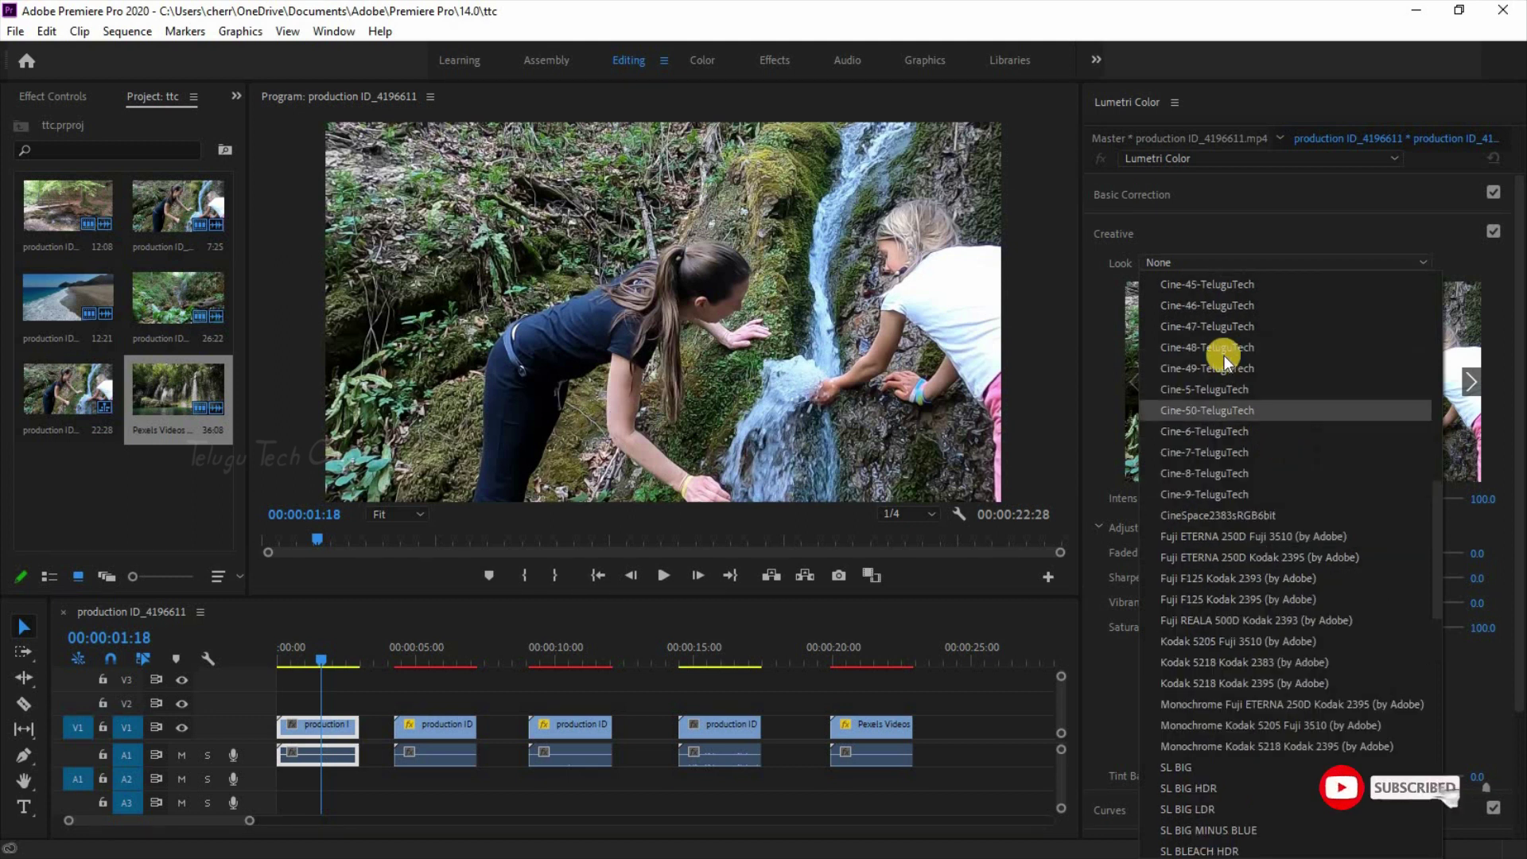
scroll(1314, 482, up, 10)
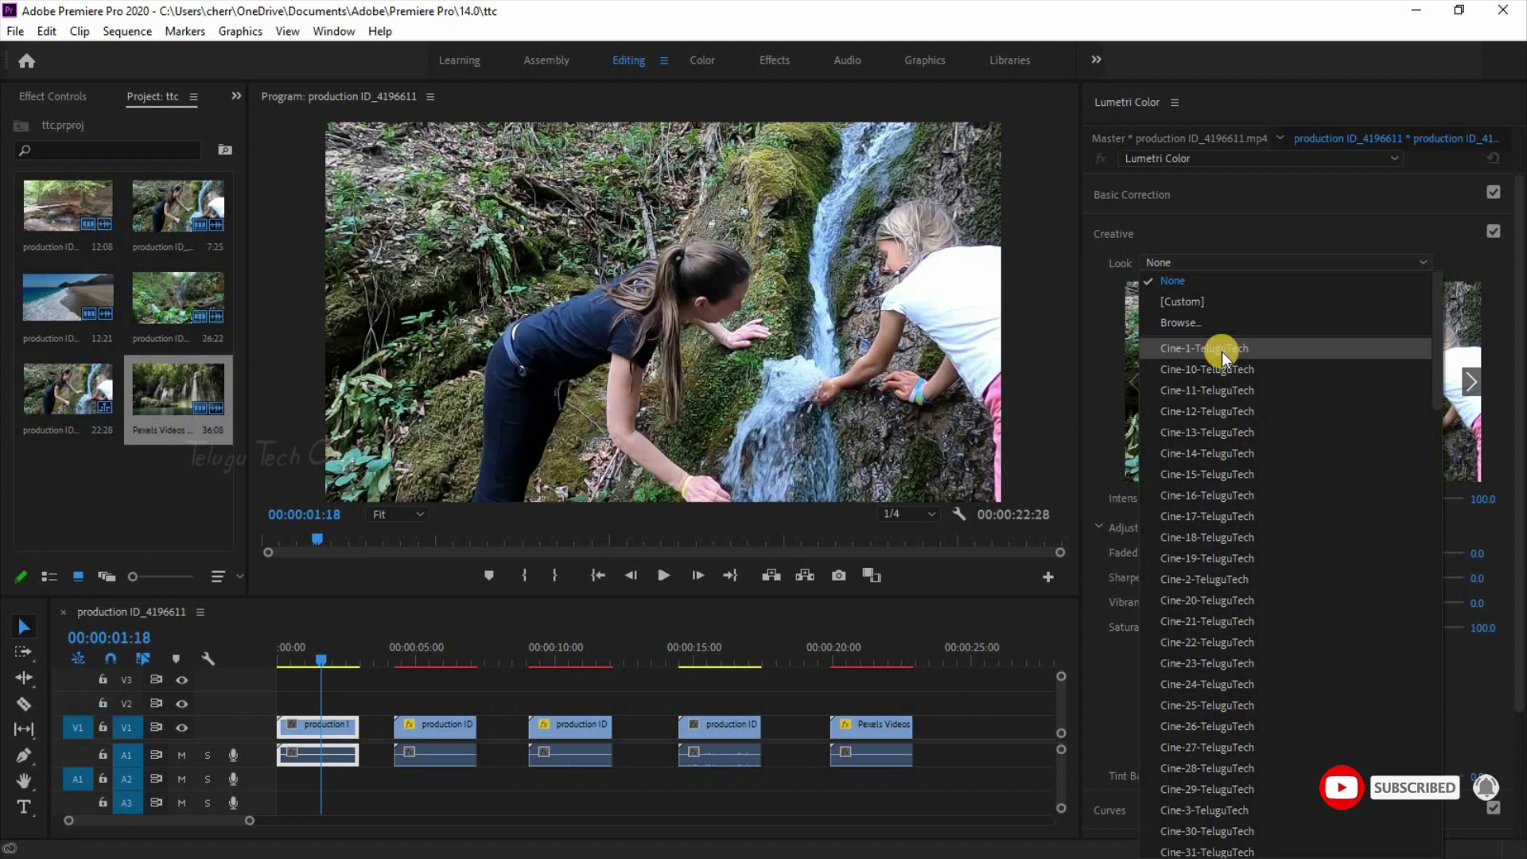
click(1221, 349)
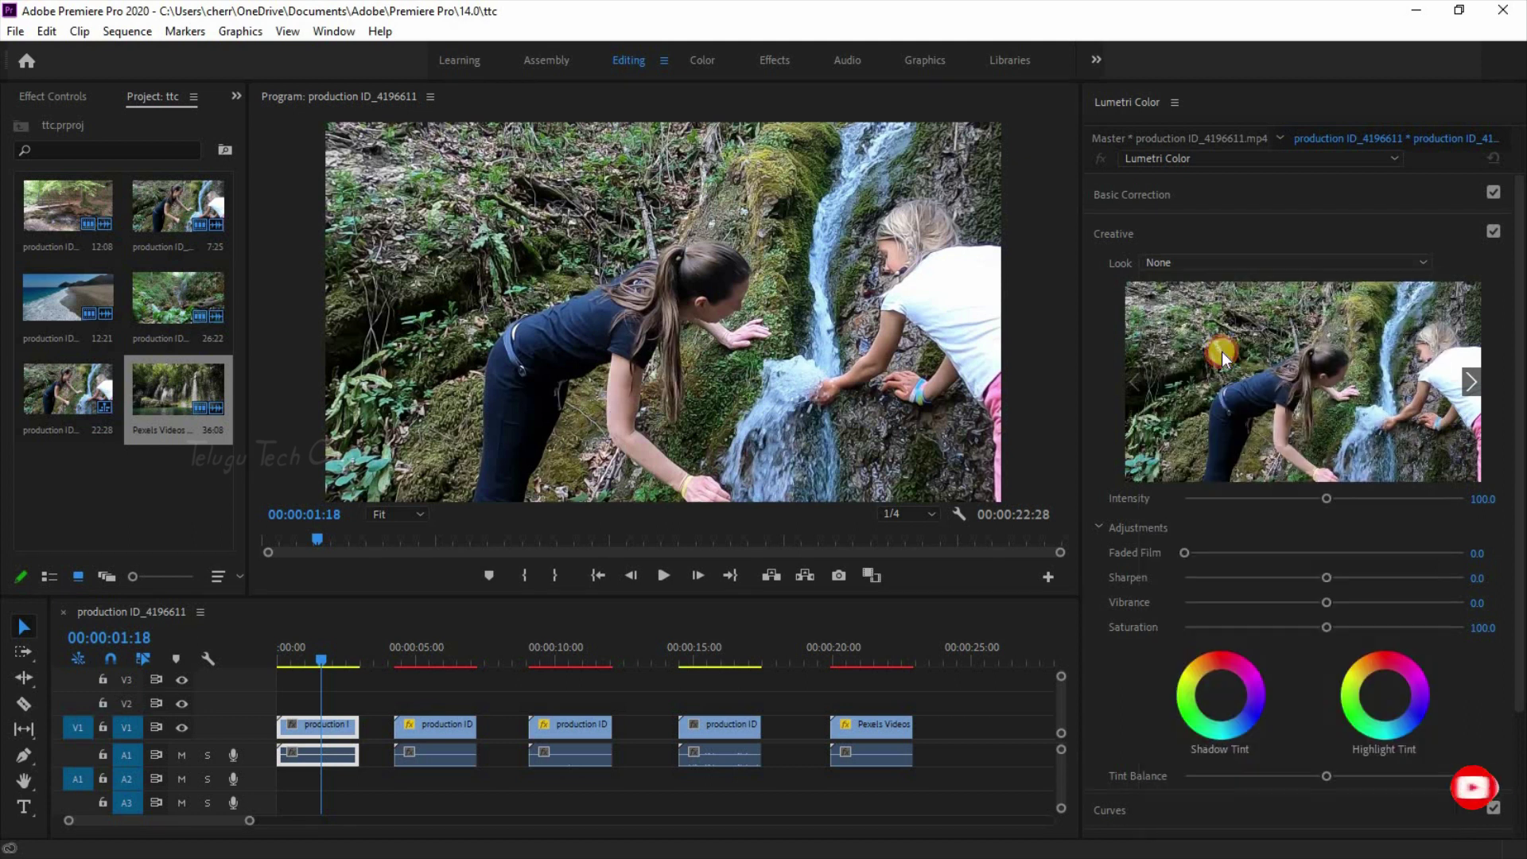
Step: Preview the Cine looks from Cine-10 onward and apply Cine-21-TeluguTech to the waterfall clip
click(1473, 390)
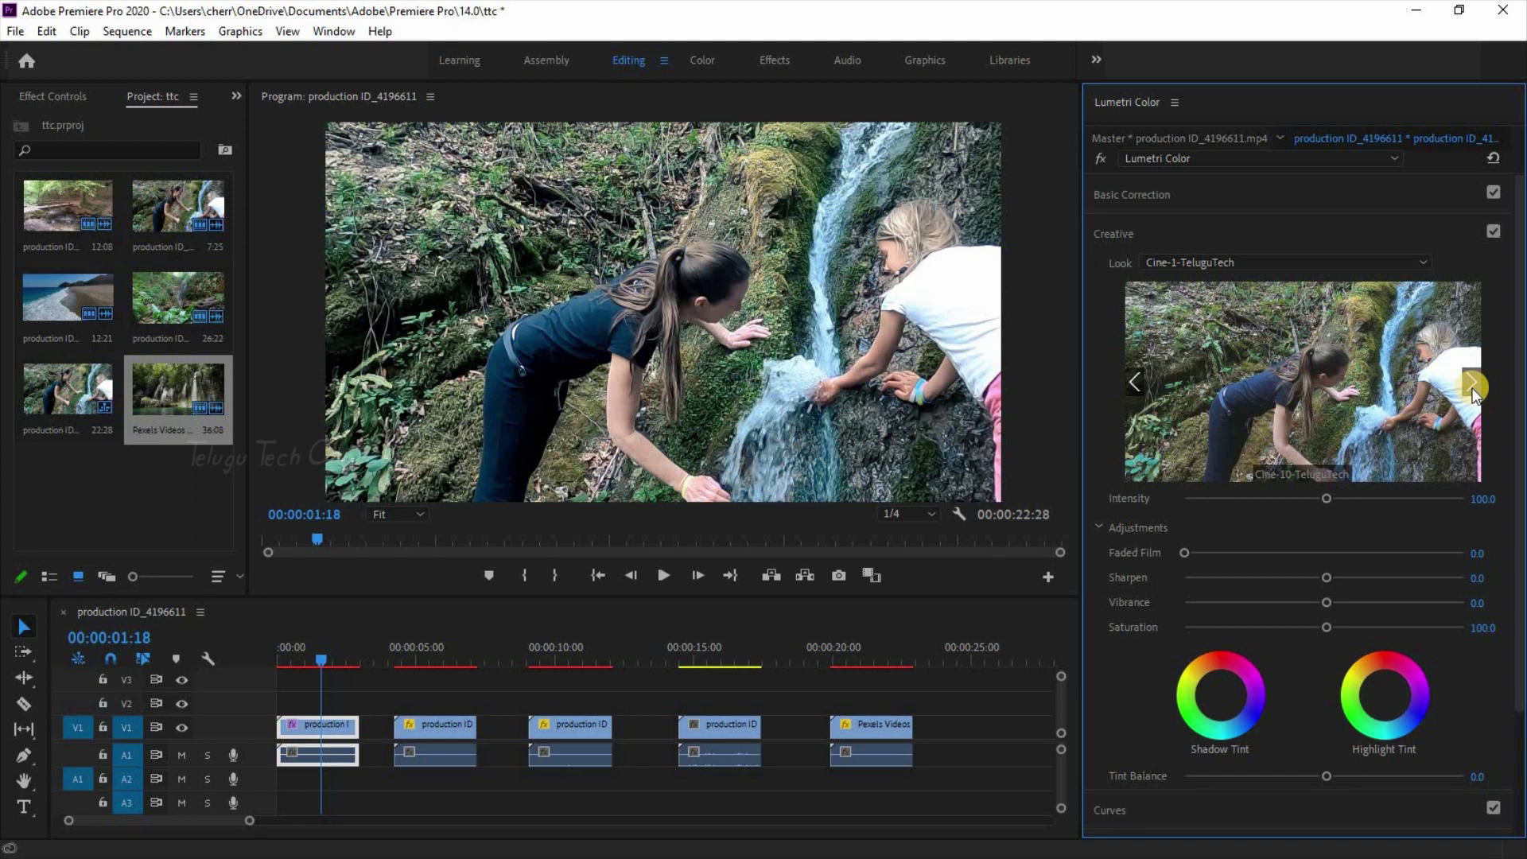
click(1472, 388)
click(1473, 387)
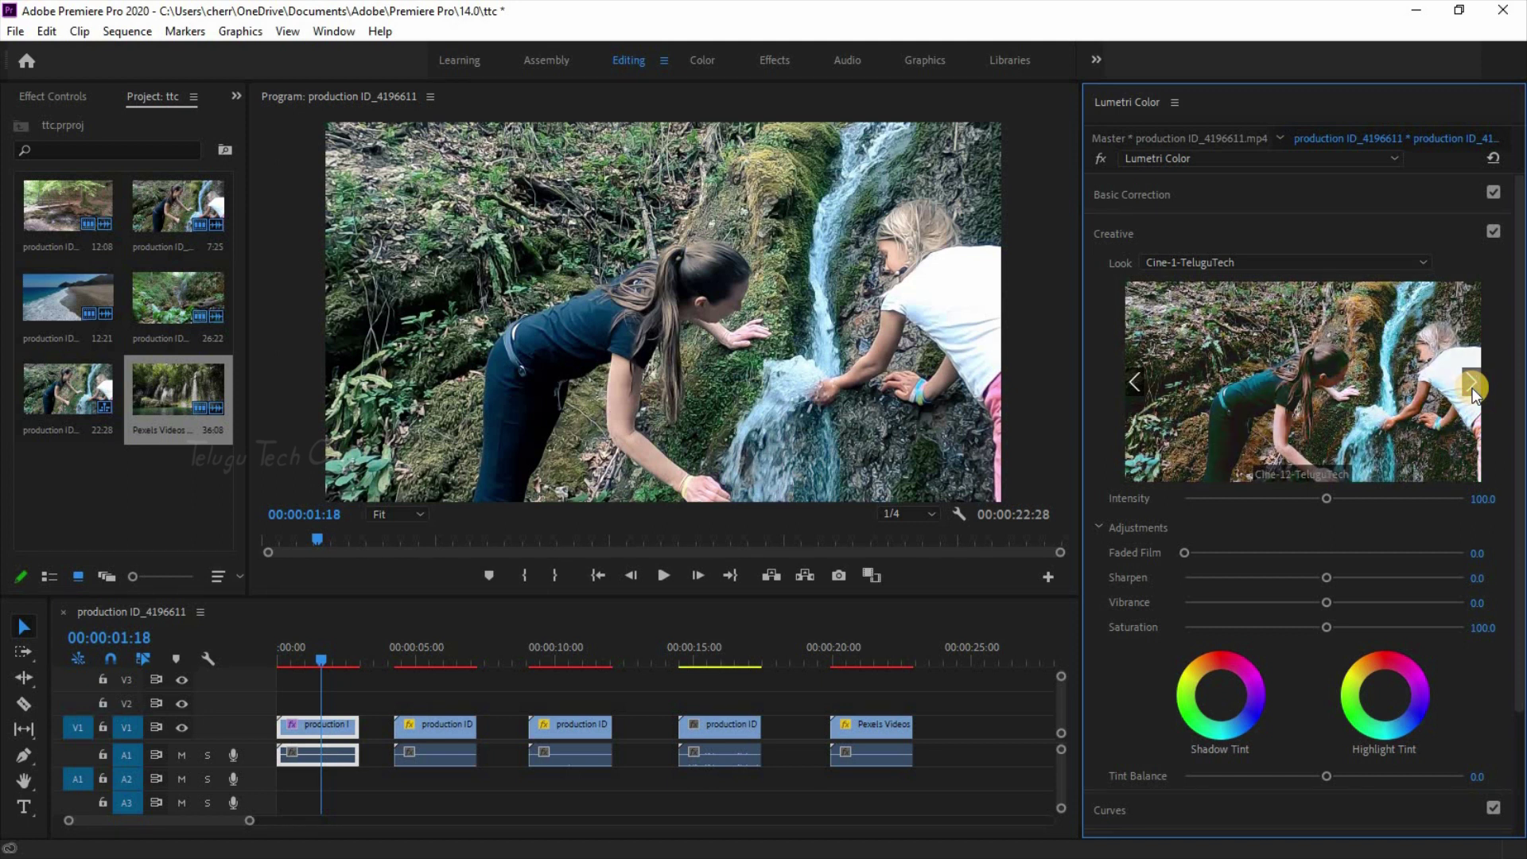
click(1472, 388)
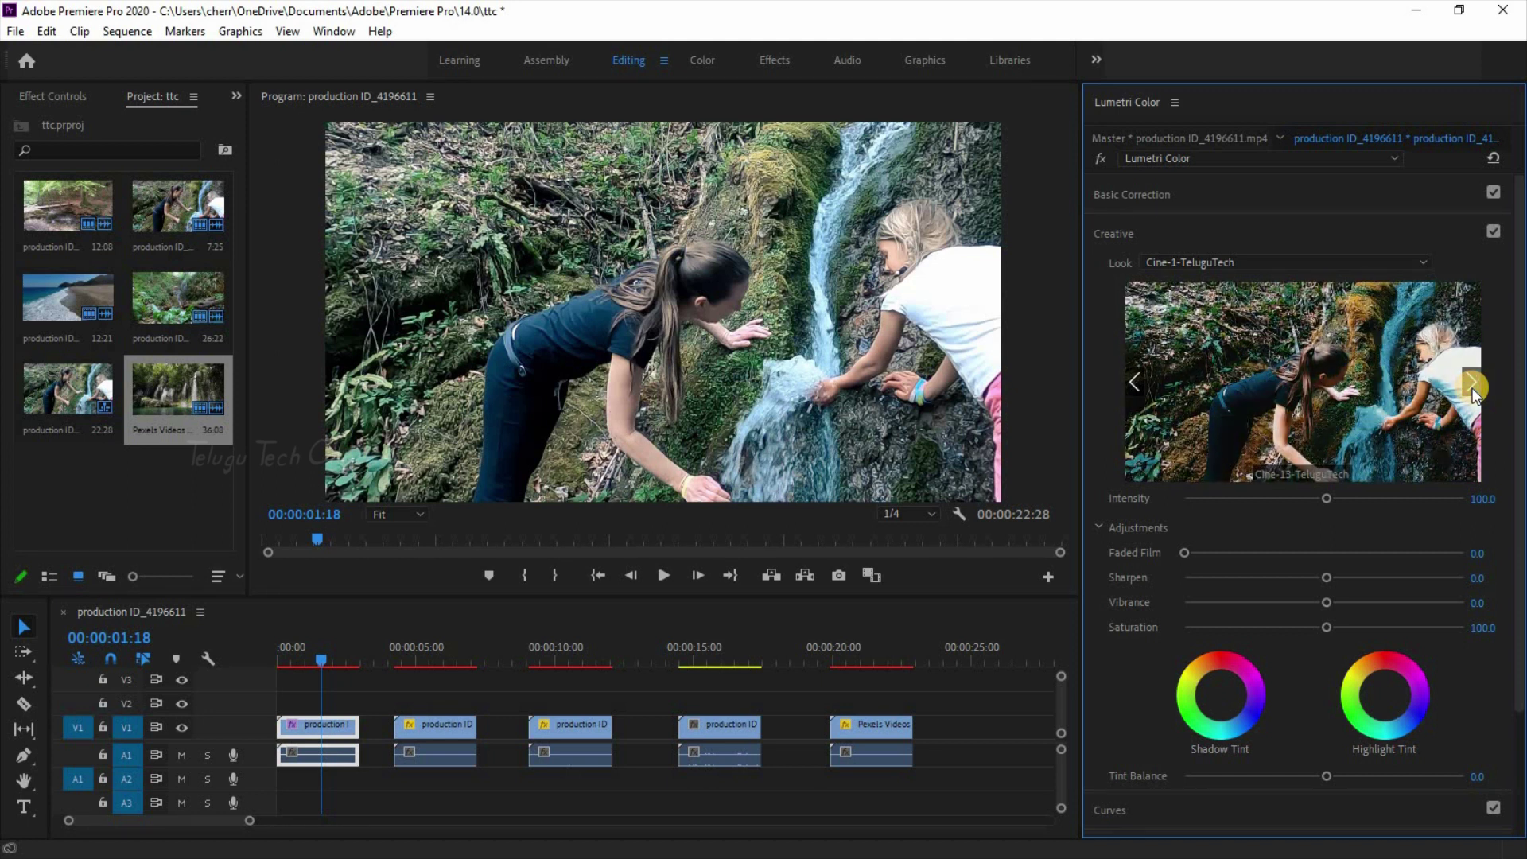
click(1473, 388)
click(1473, 388)
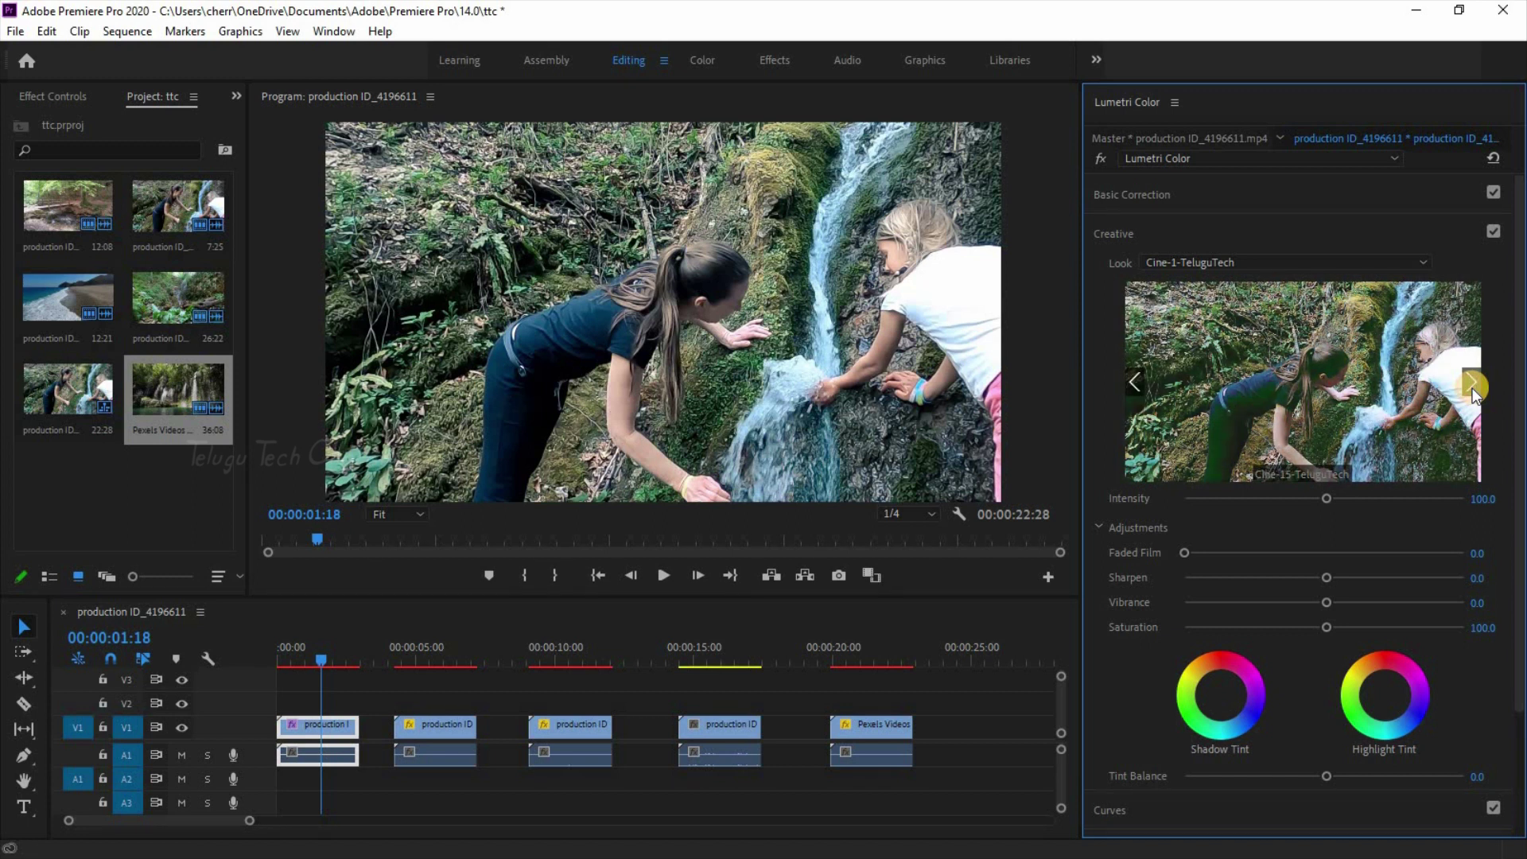
click(1472, 388)
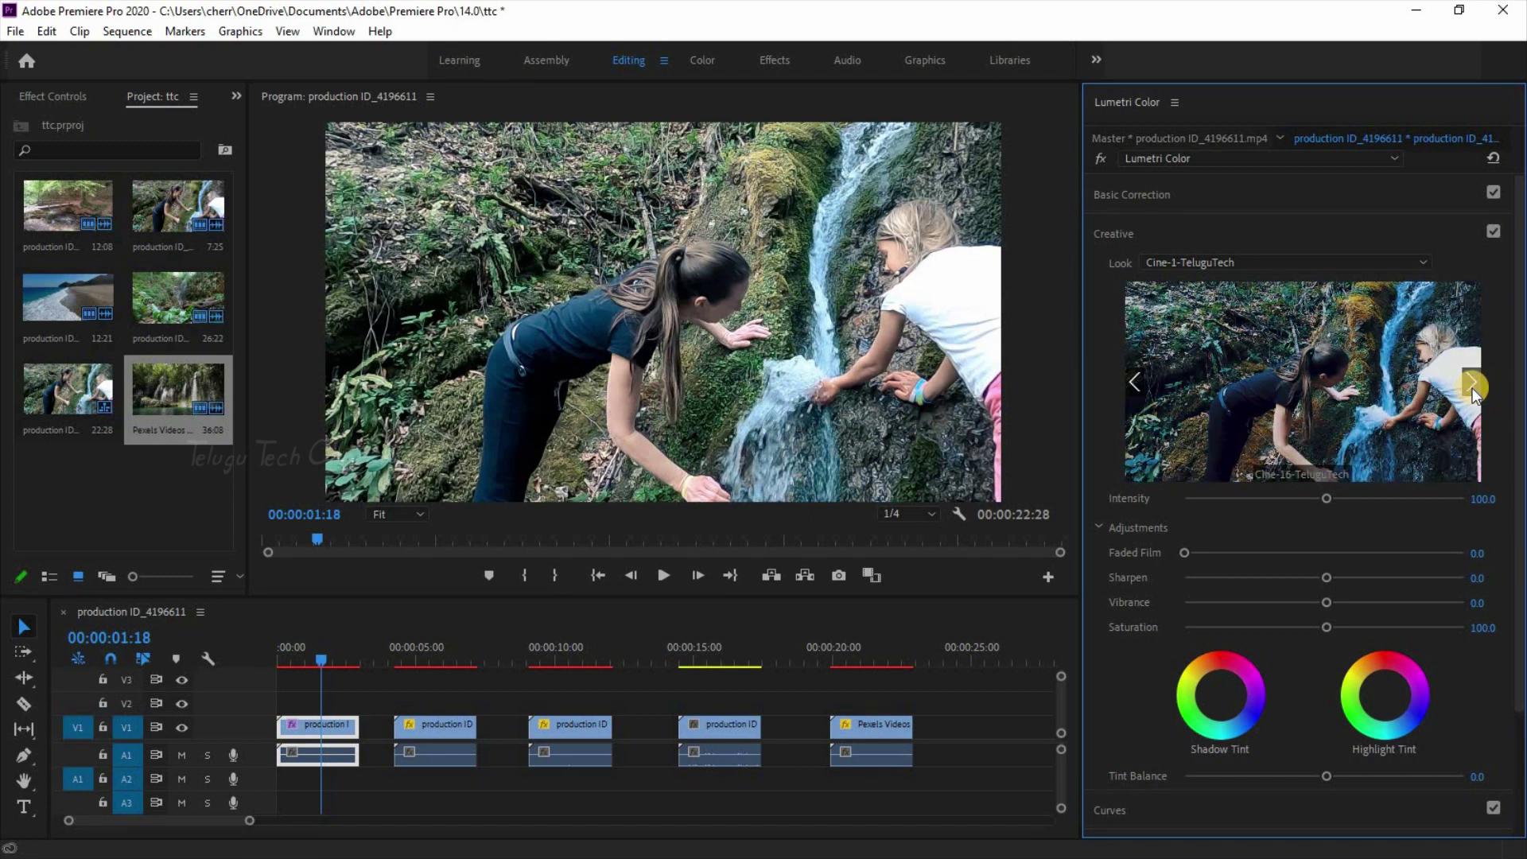
click(1473, 387)
click(1472, 388)
click(1472, 388)
click(1472, 387)
click(1473, 388)
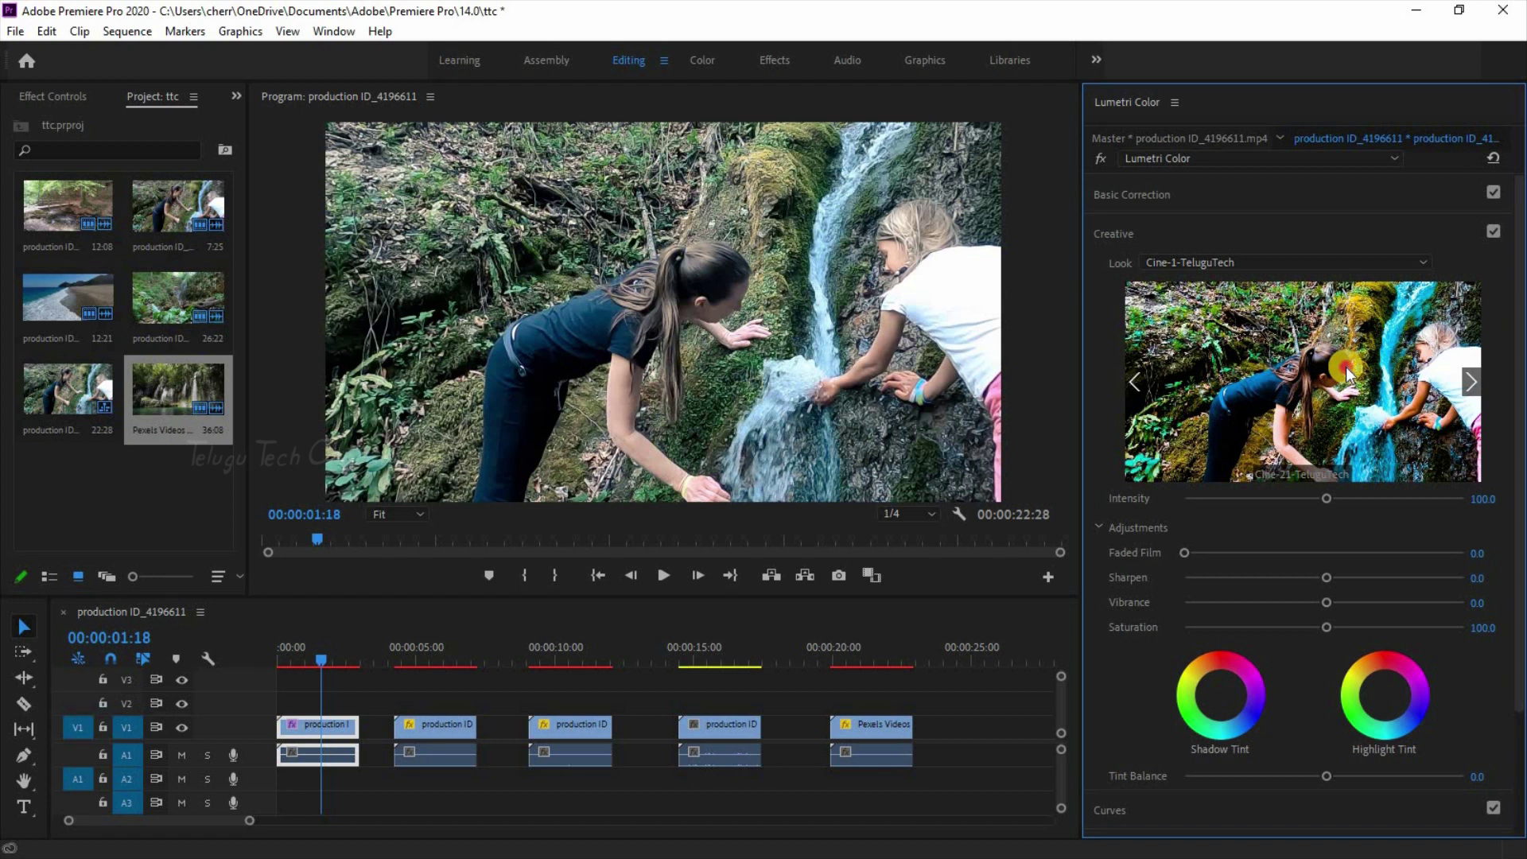
click(1345, 367)
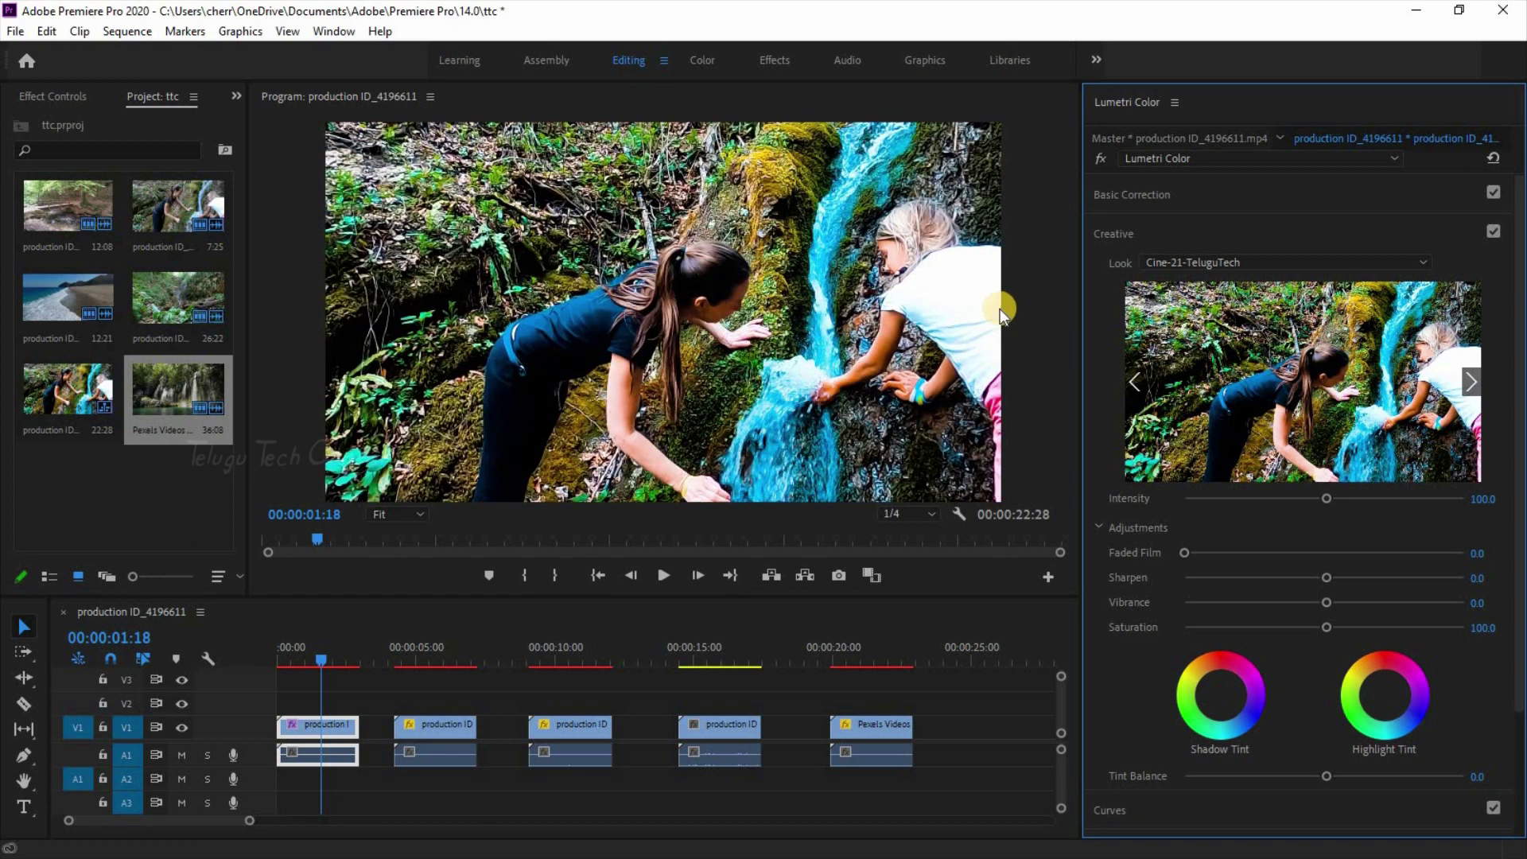
Step: Play the Cine-21-graded waterfall clip, toggle its Creative look off and on, then select the beach clip
click(293, 668)
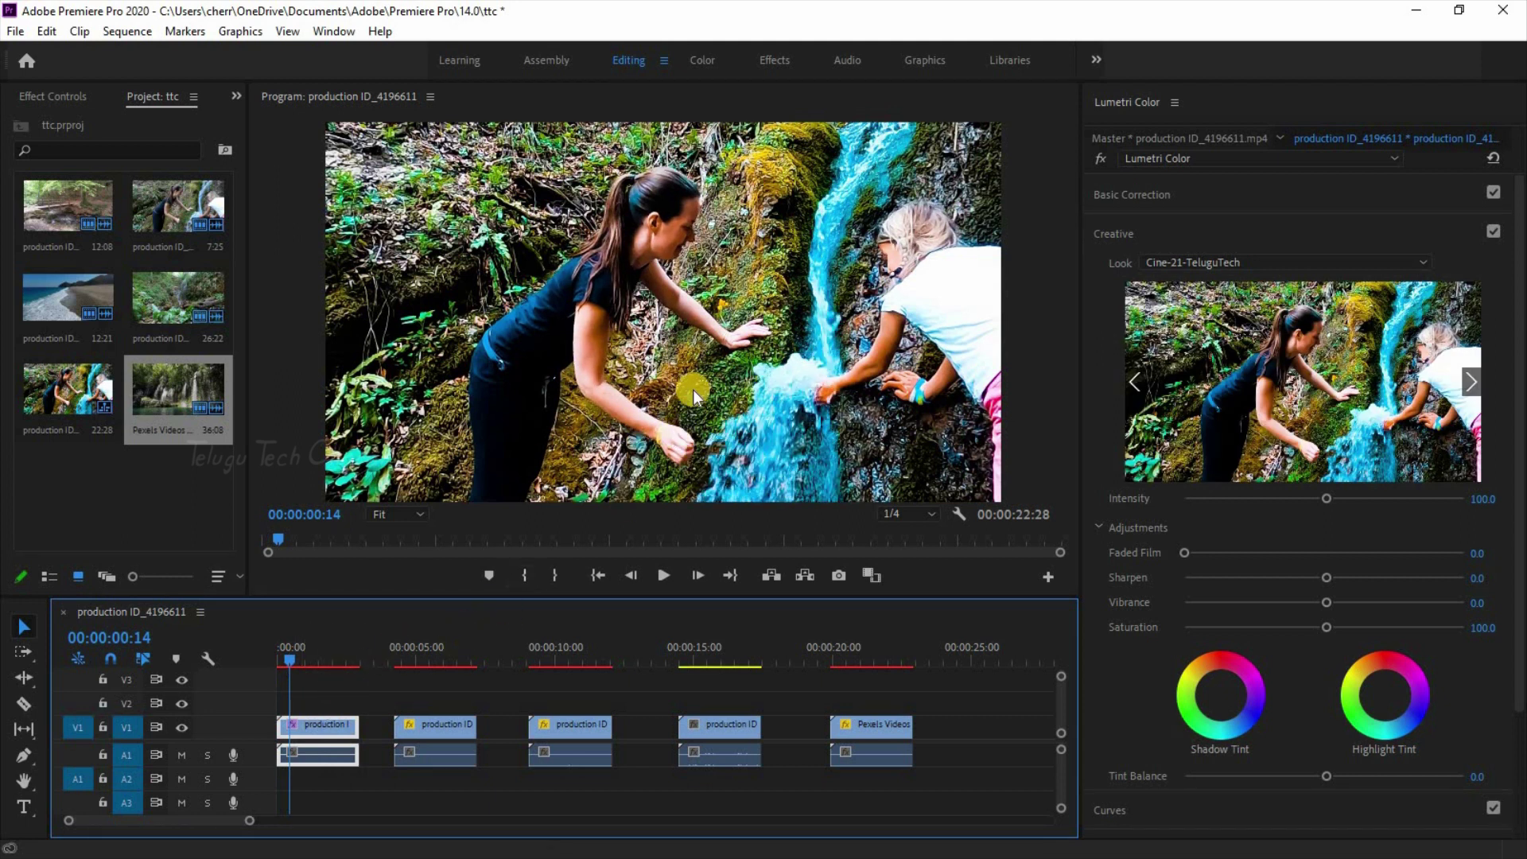
key(space)
key(space)
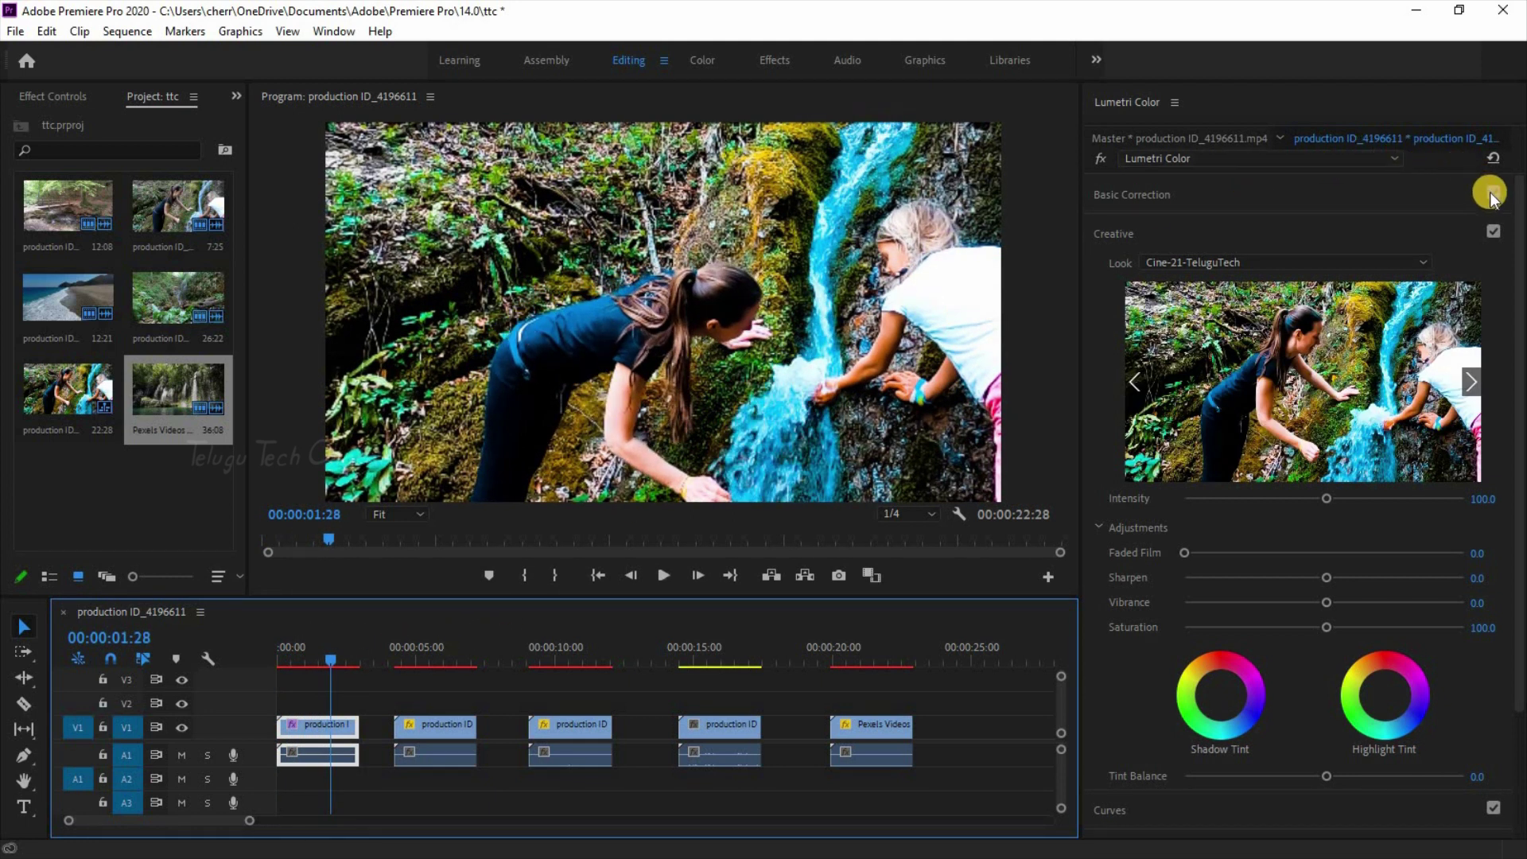
click(1493, 231)
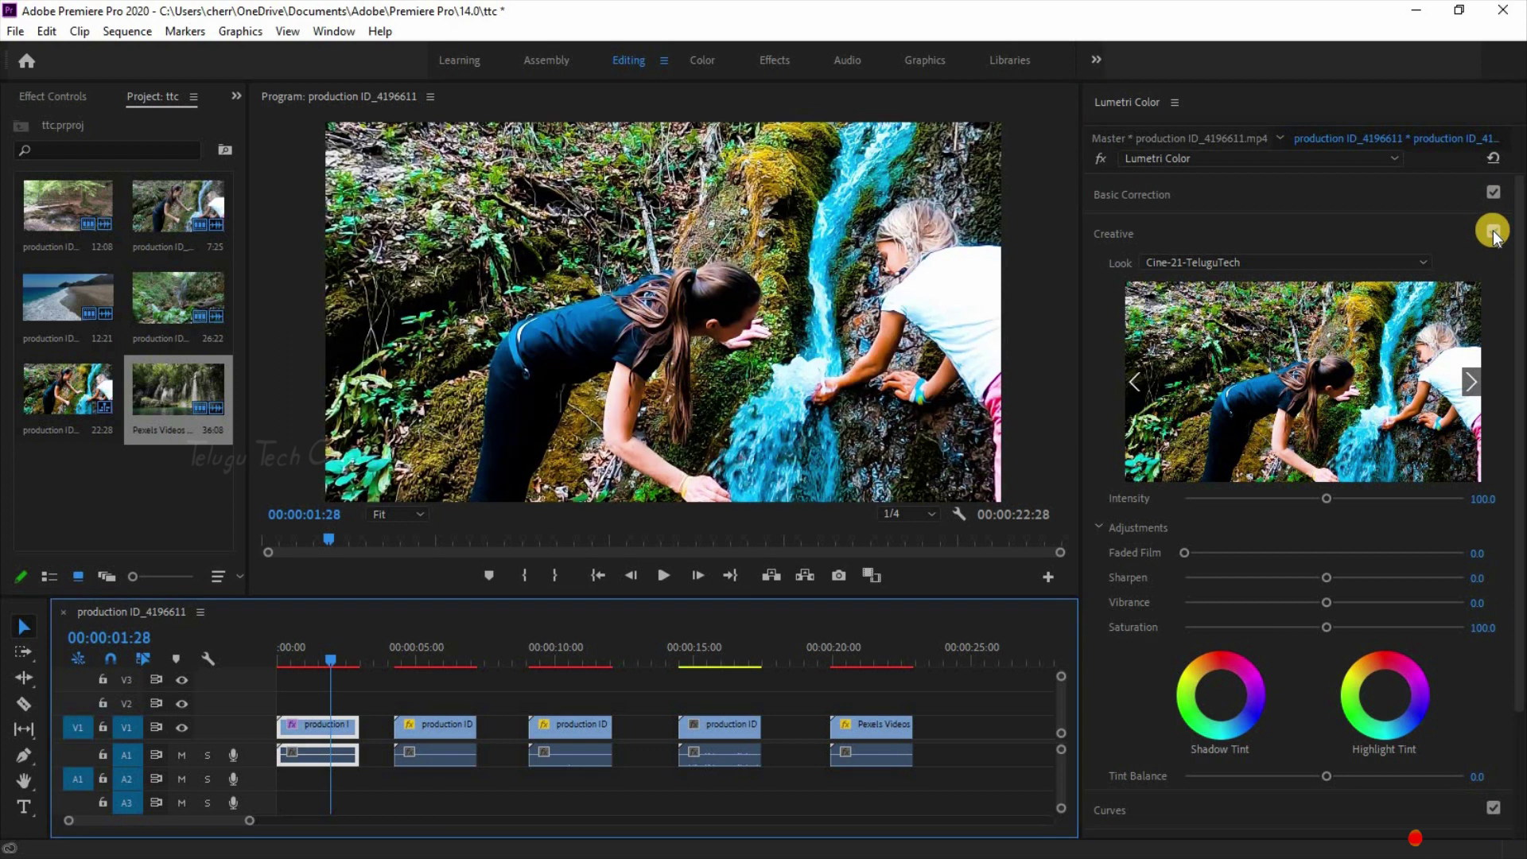
click(1492, 231)
click(1492, 232)
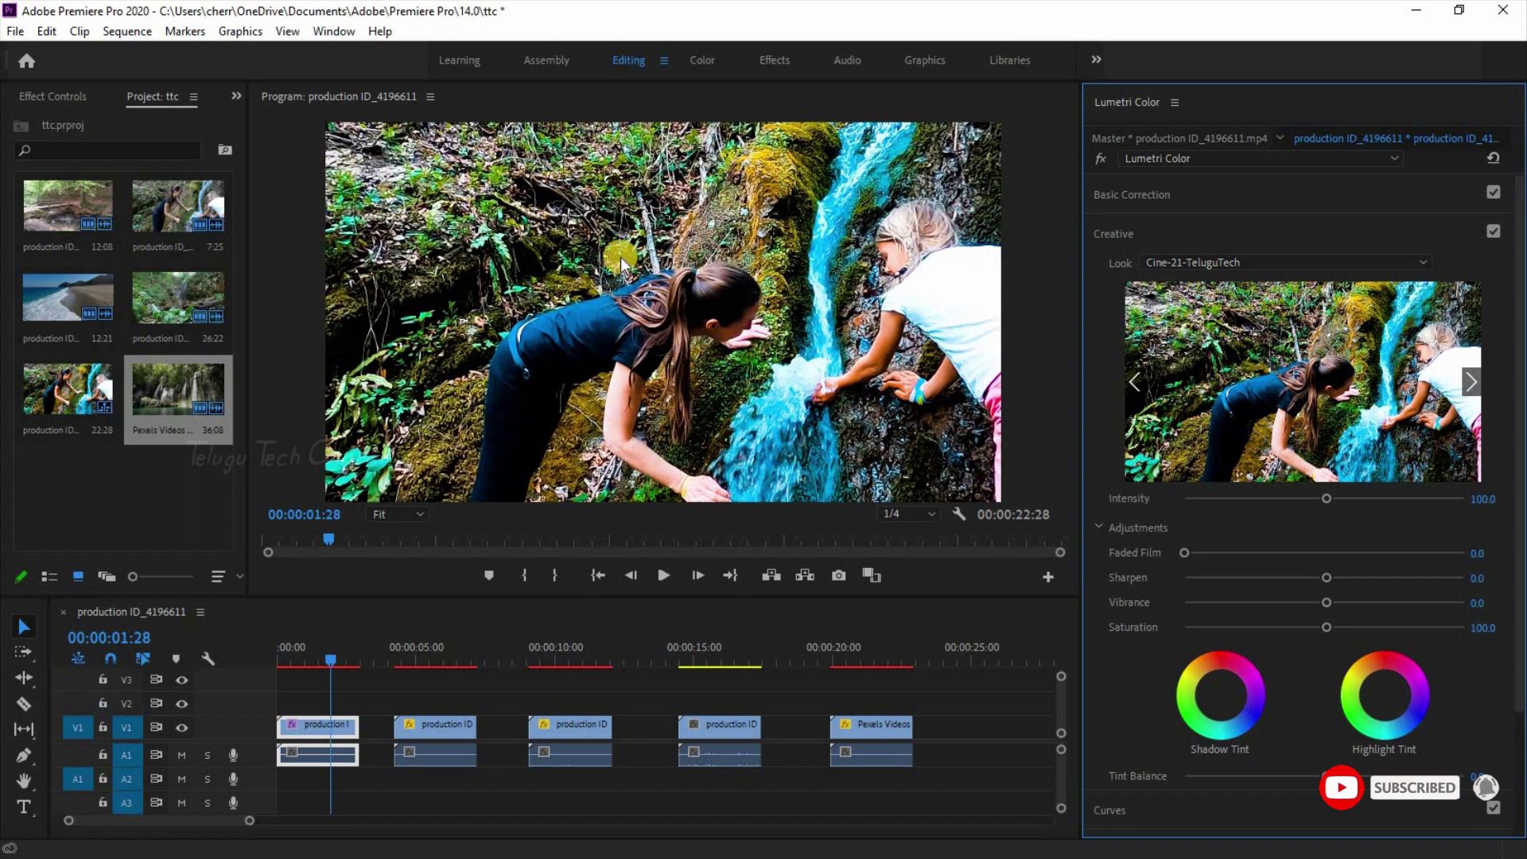
click(435, 660)
click(454, 730)
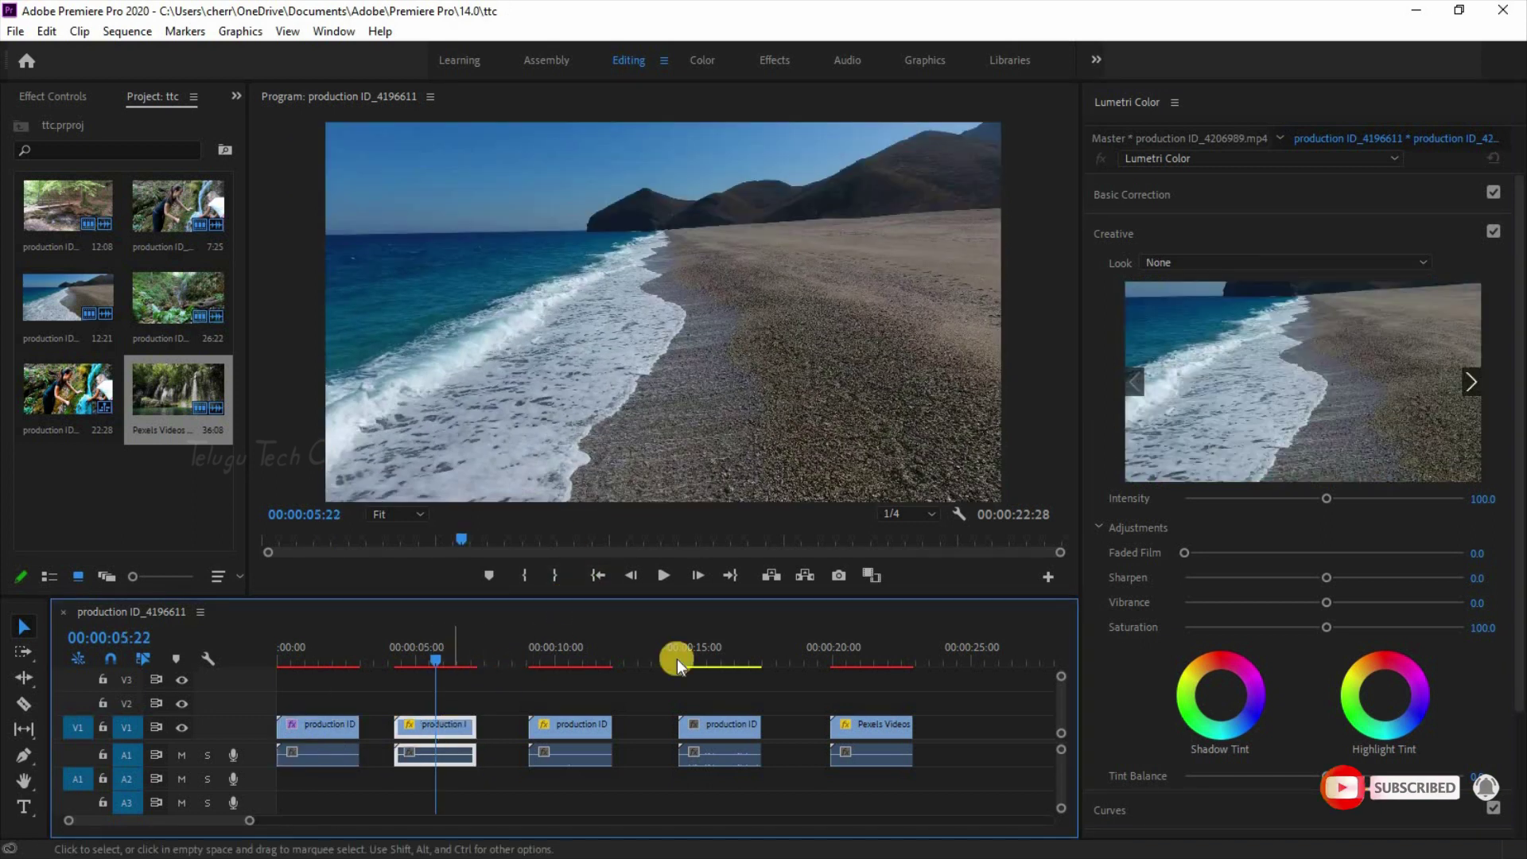
Step: Pick Cine-1-TeluguTech from the Look list, then preview onward and apply Cine-27-TeluguTech
click(1342, 263)
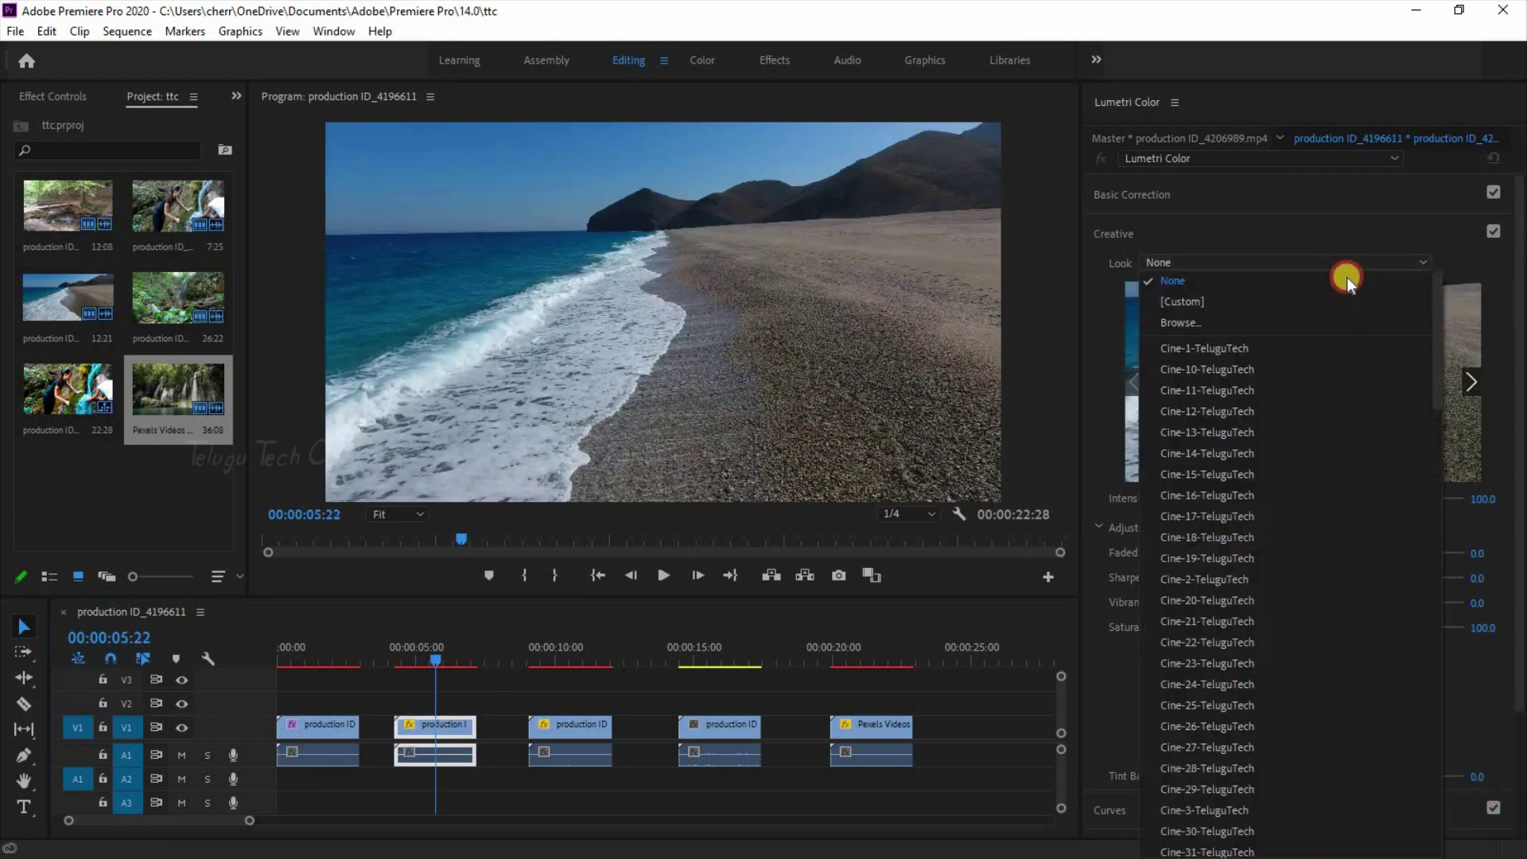
click(1246, 346)
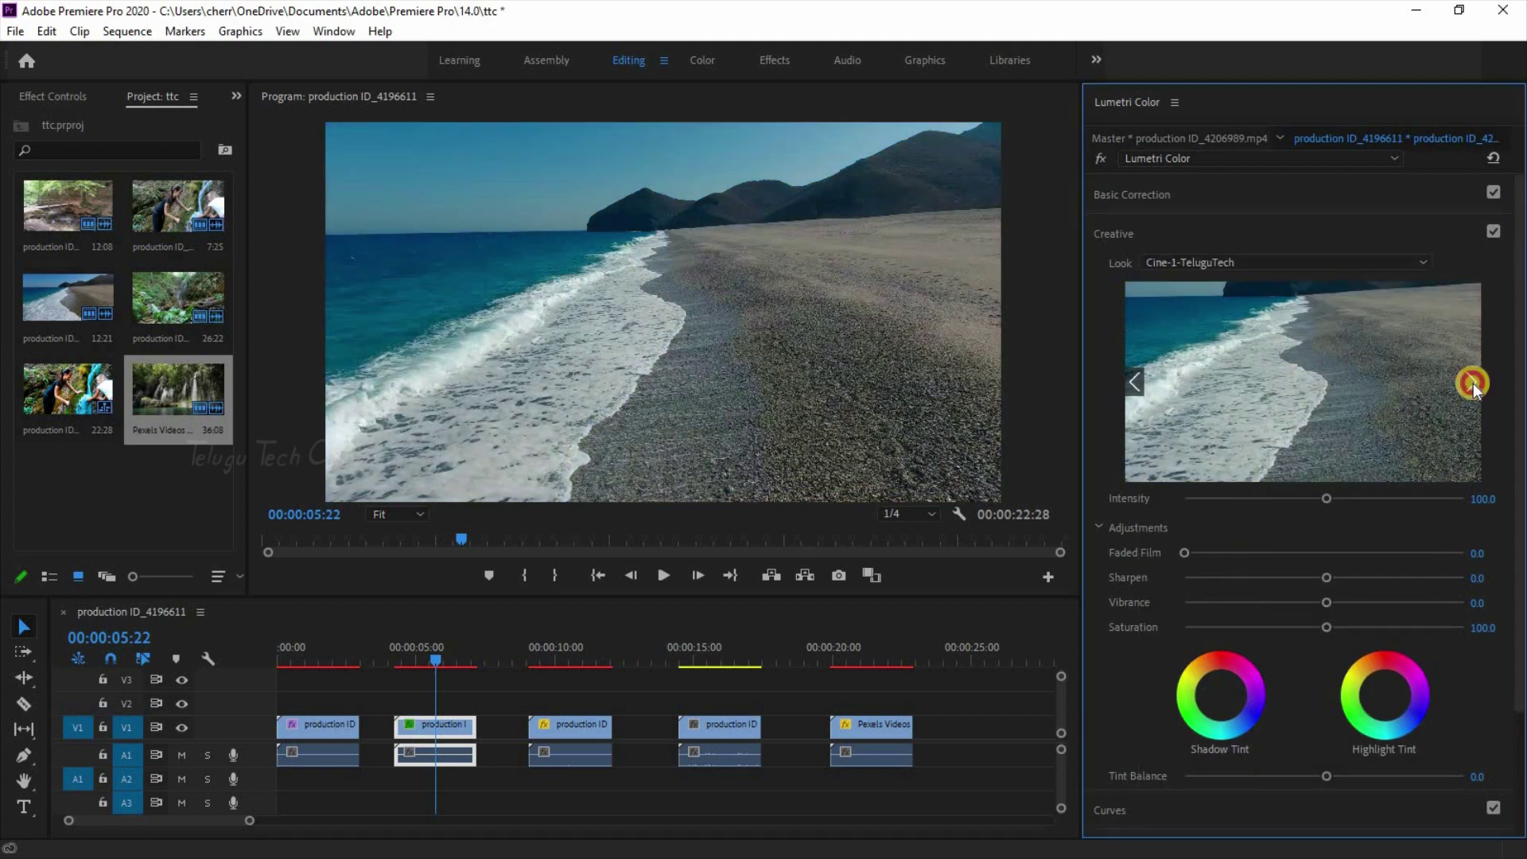
click(1472, 384)
click(1471, 383)
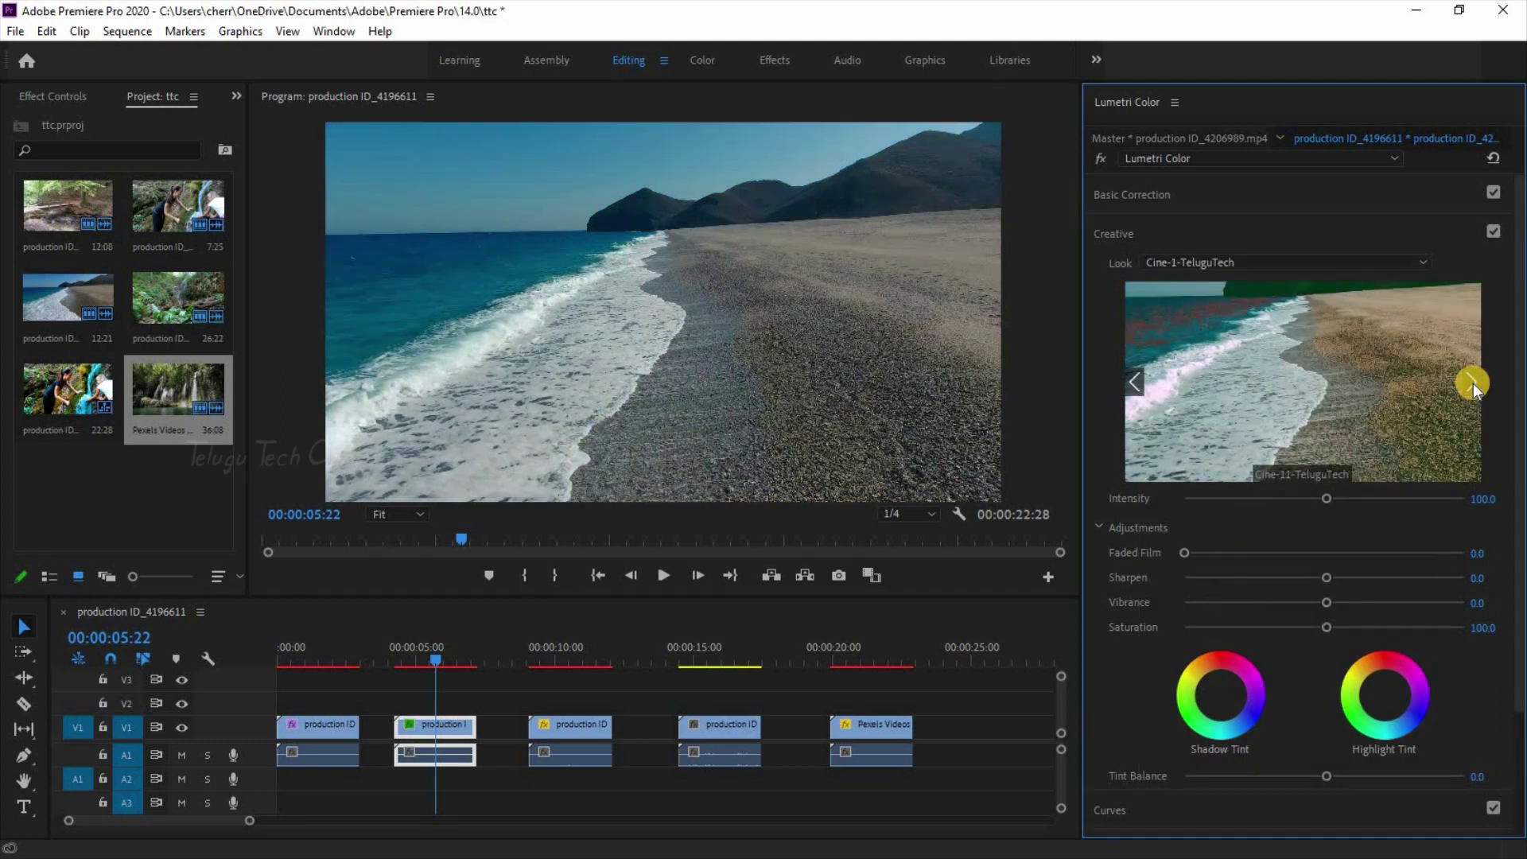
click(1472, 383)
click(1471, 382)
click(1472, 382)
click(1472, 382)
click(1471, 383)
click(1471, 383)
click(1471, 384)
click(1471, 383)
click(1471, 383)
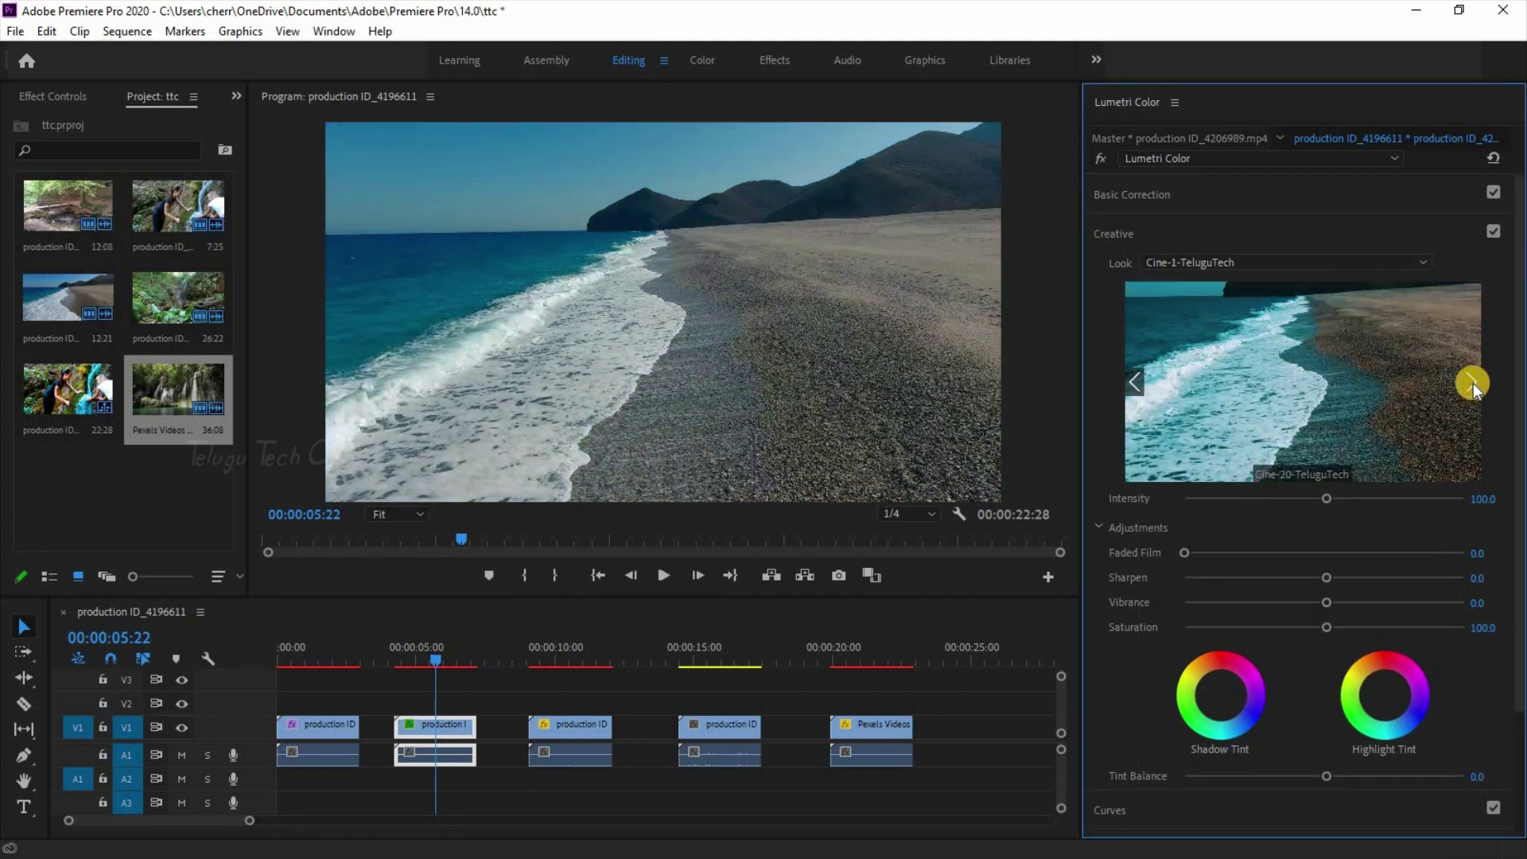
click(1472, 384)
click(1471, 384)
click(1359, 381)
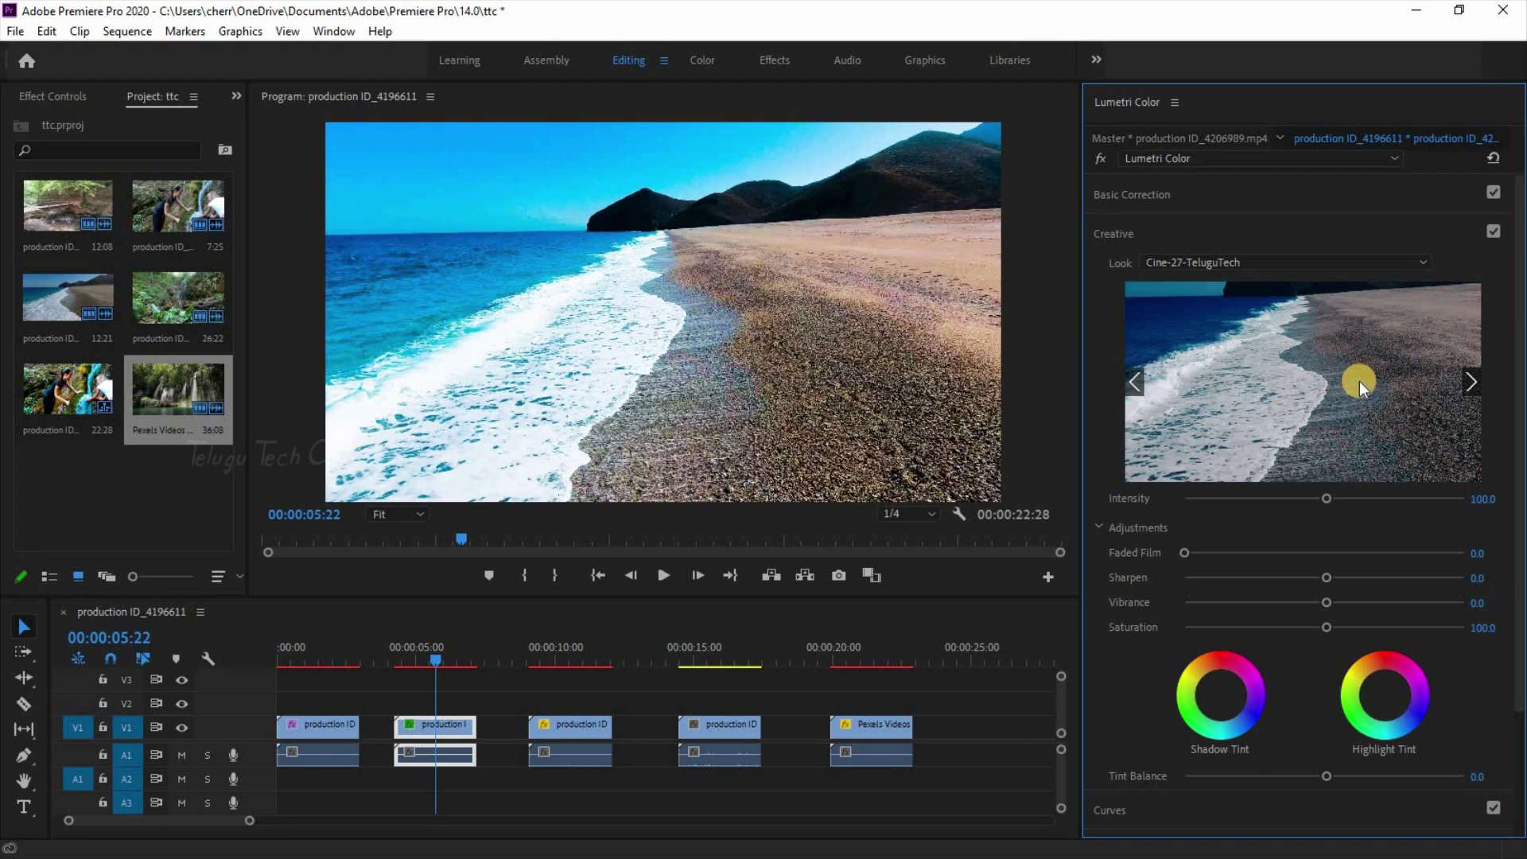
Step: Toggle the Creative look off and on to compare, then play back the graded beach clip
click(1494, 231)
click(1494, 231)
click(585, 628)
key(space)
key(space)
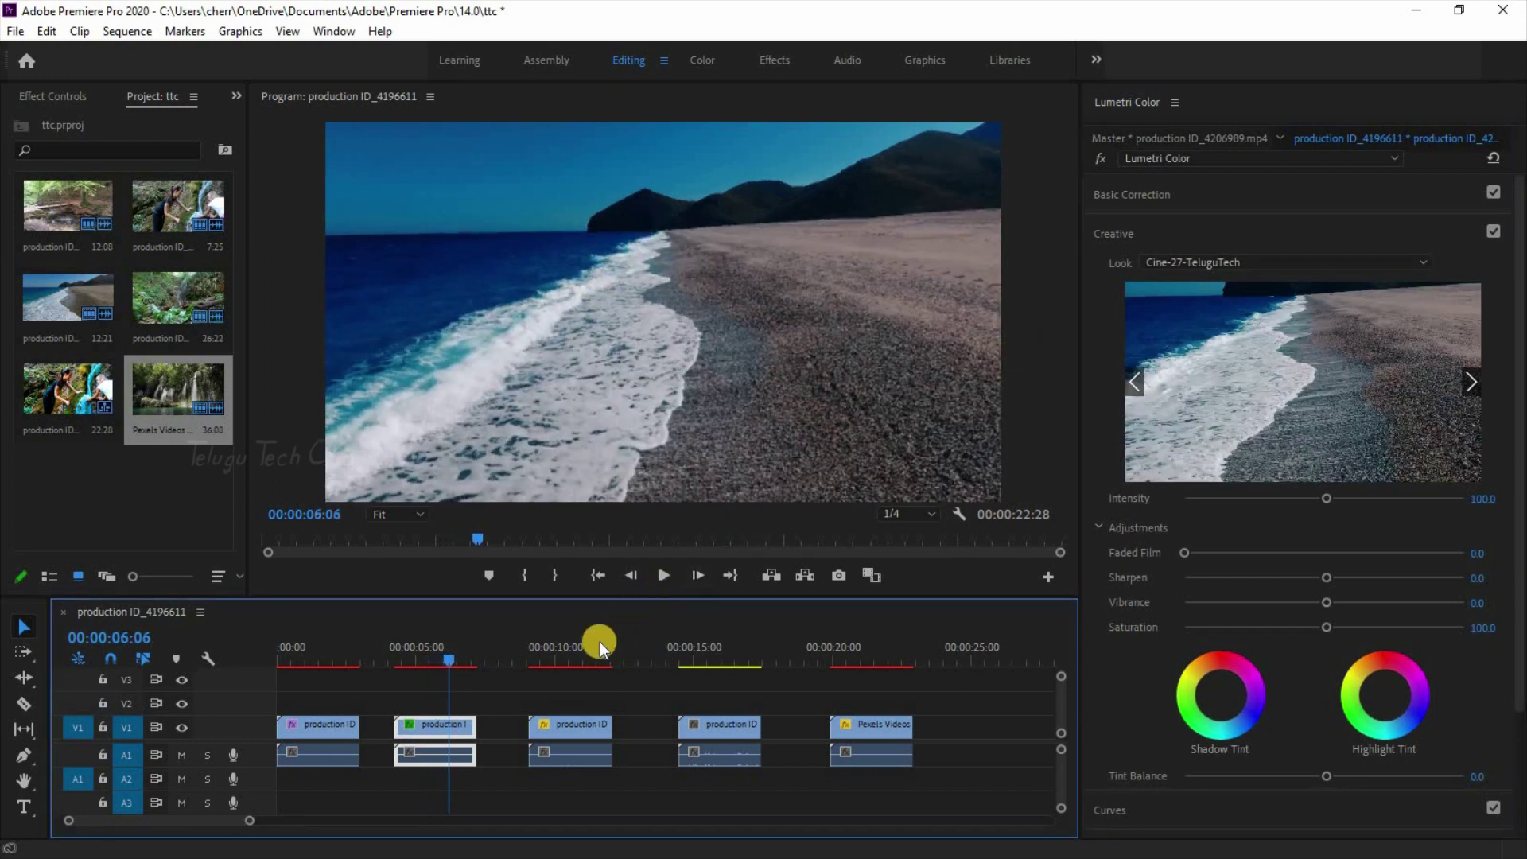
Step: Grade the third (bridge) clip with Cine-21-TeluguTech, then select the fourth clip
click(566, 653)
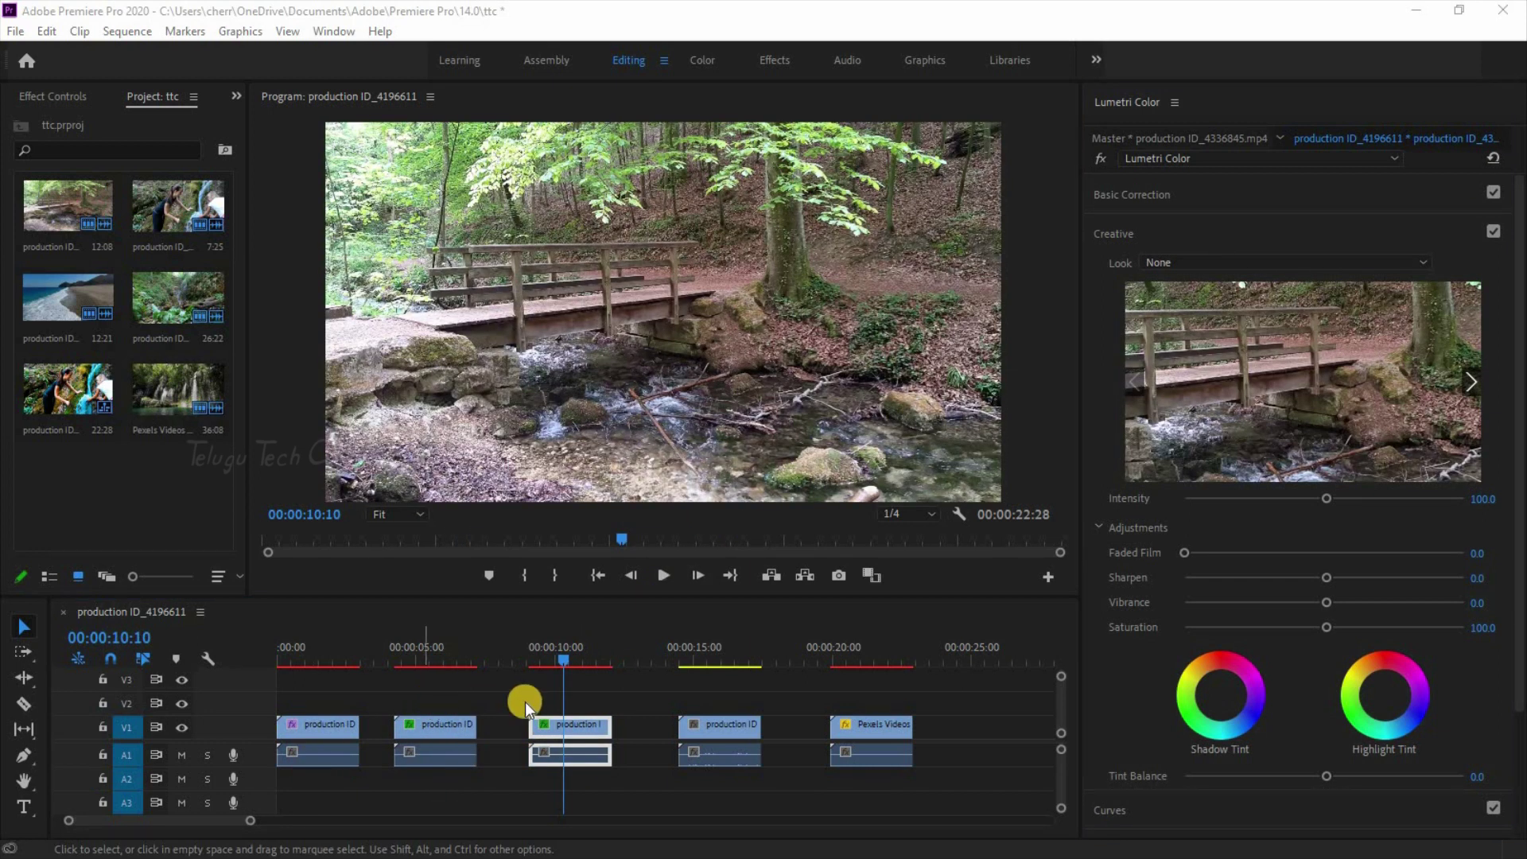
click(1402, 264)
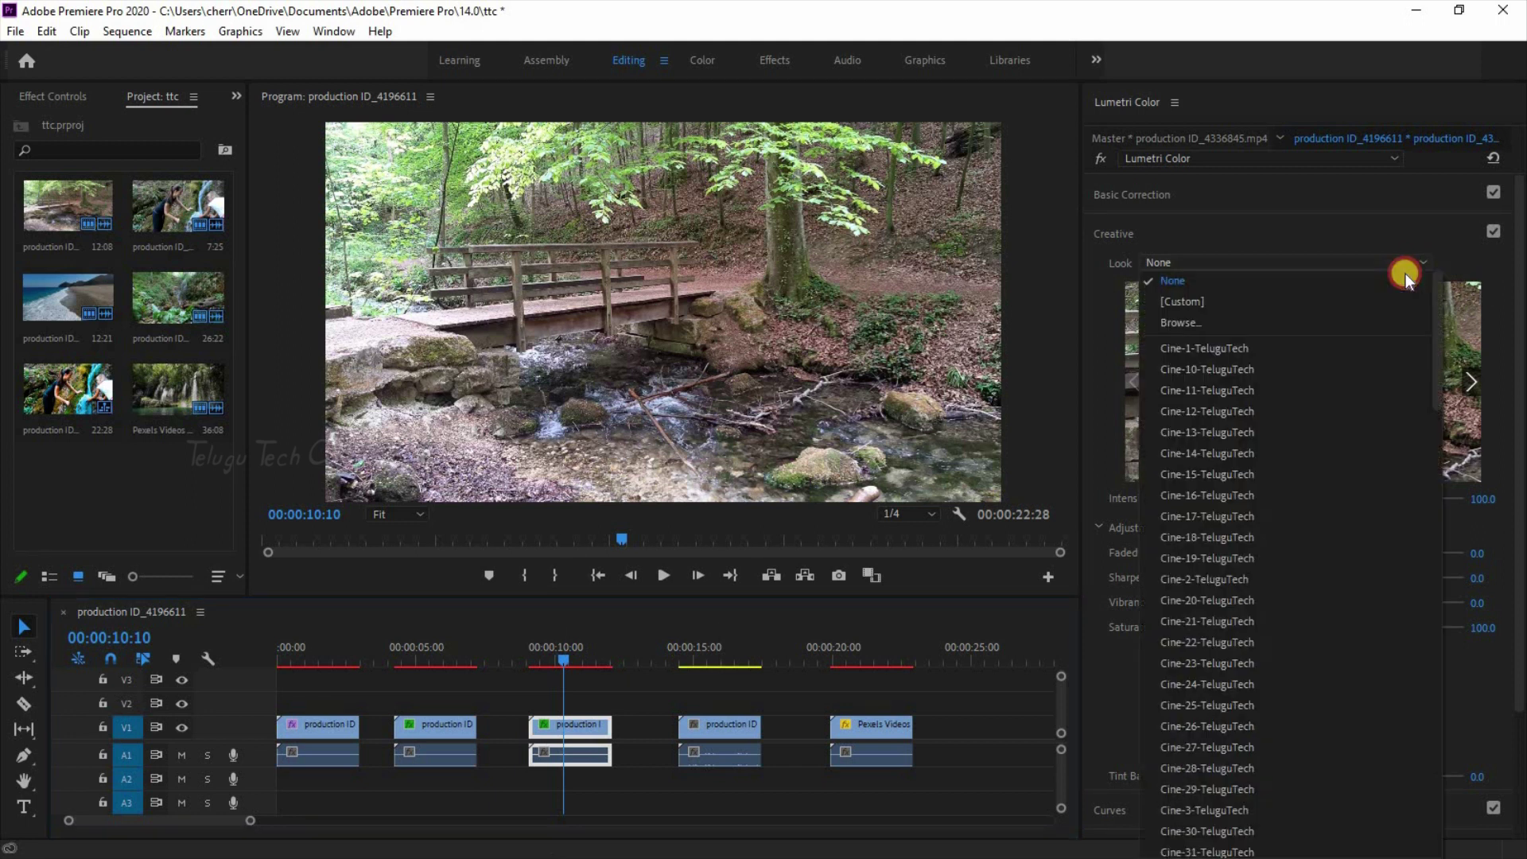
click(1266, 344)
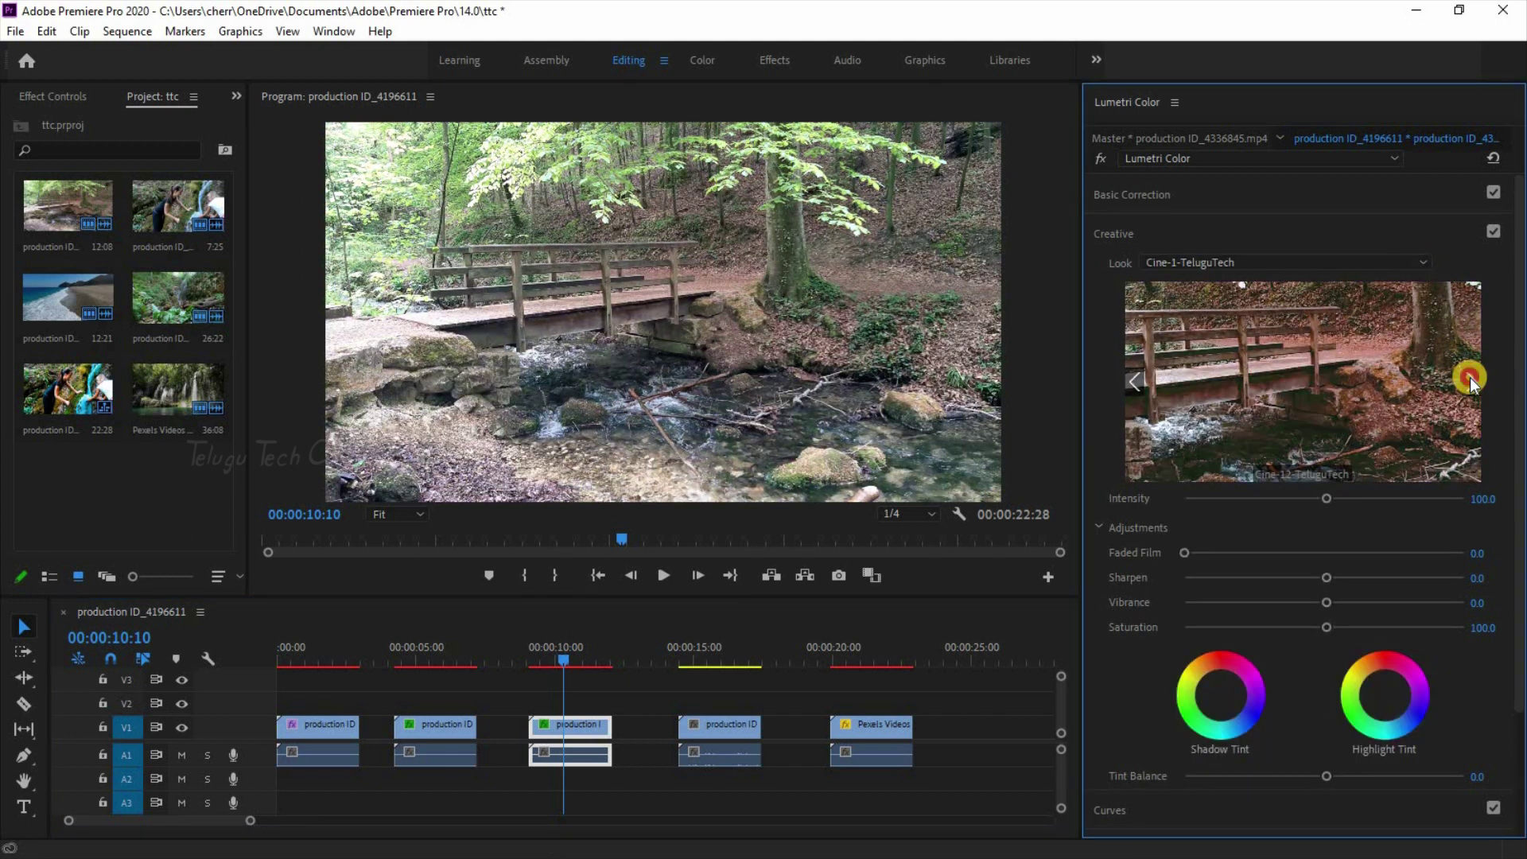
click(1474, 381)
click(1278, 347)
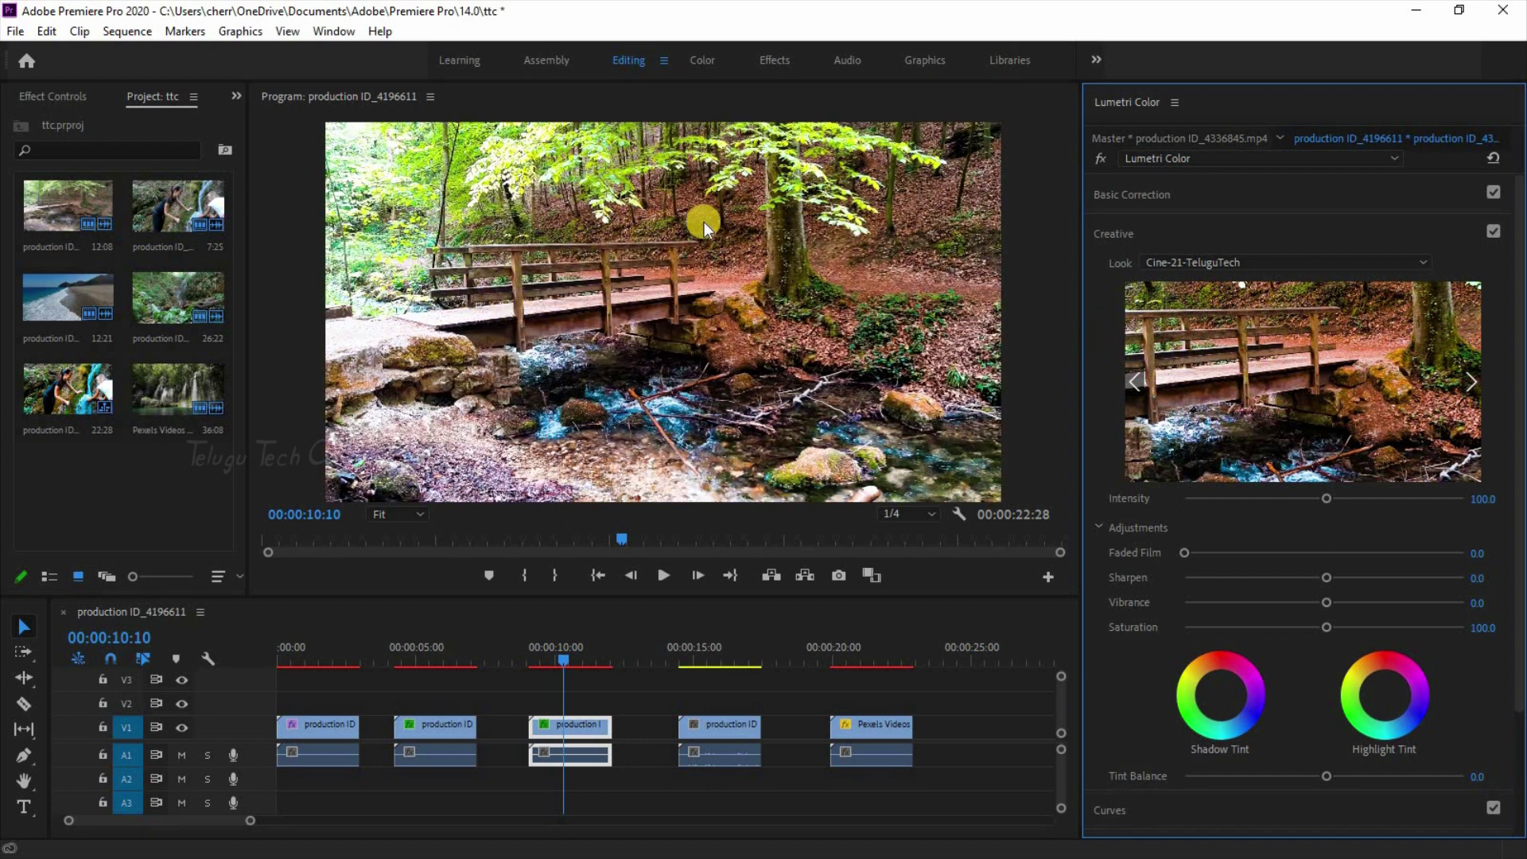
click(1494, 230)
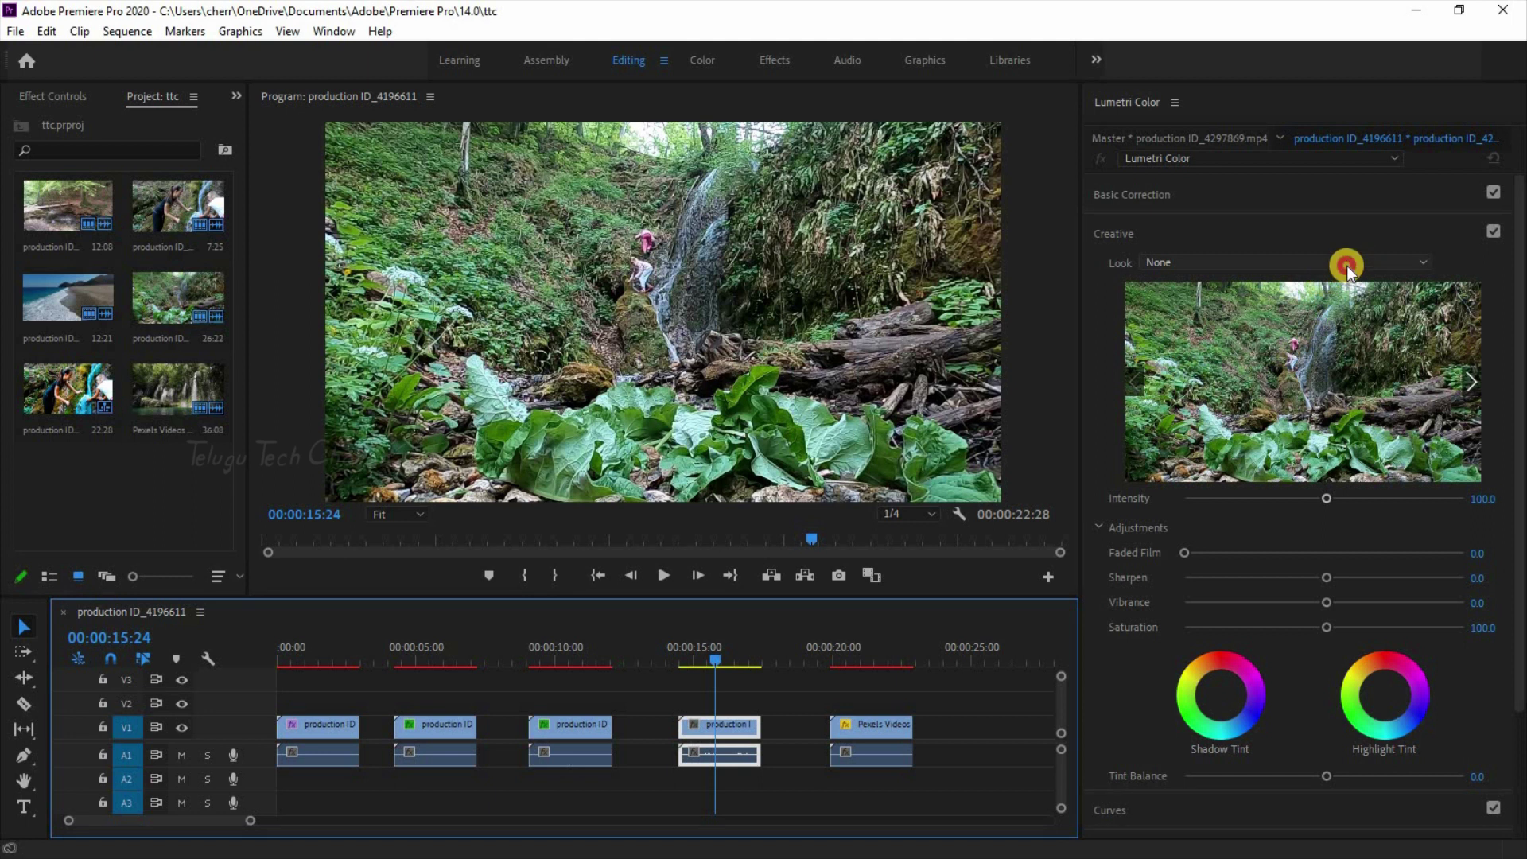
Step: Apply Cine-1-TeluguTech to the fourth clip, then preview onward and apply Cine-21-TeluguTech
click(1250, 346)
click(1472, 377)
click(1471, 377)
click(1471, 377)
click(1471, 377)
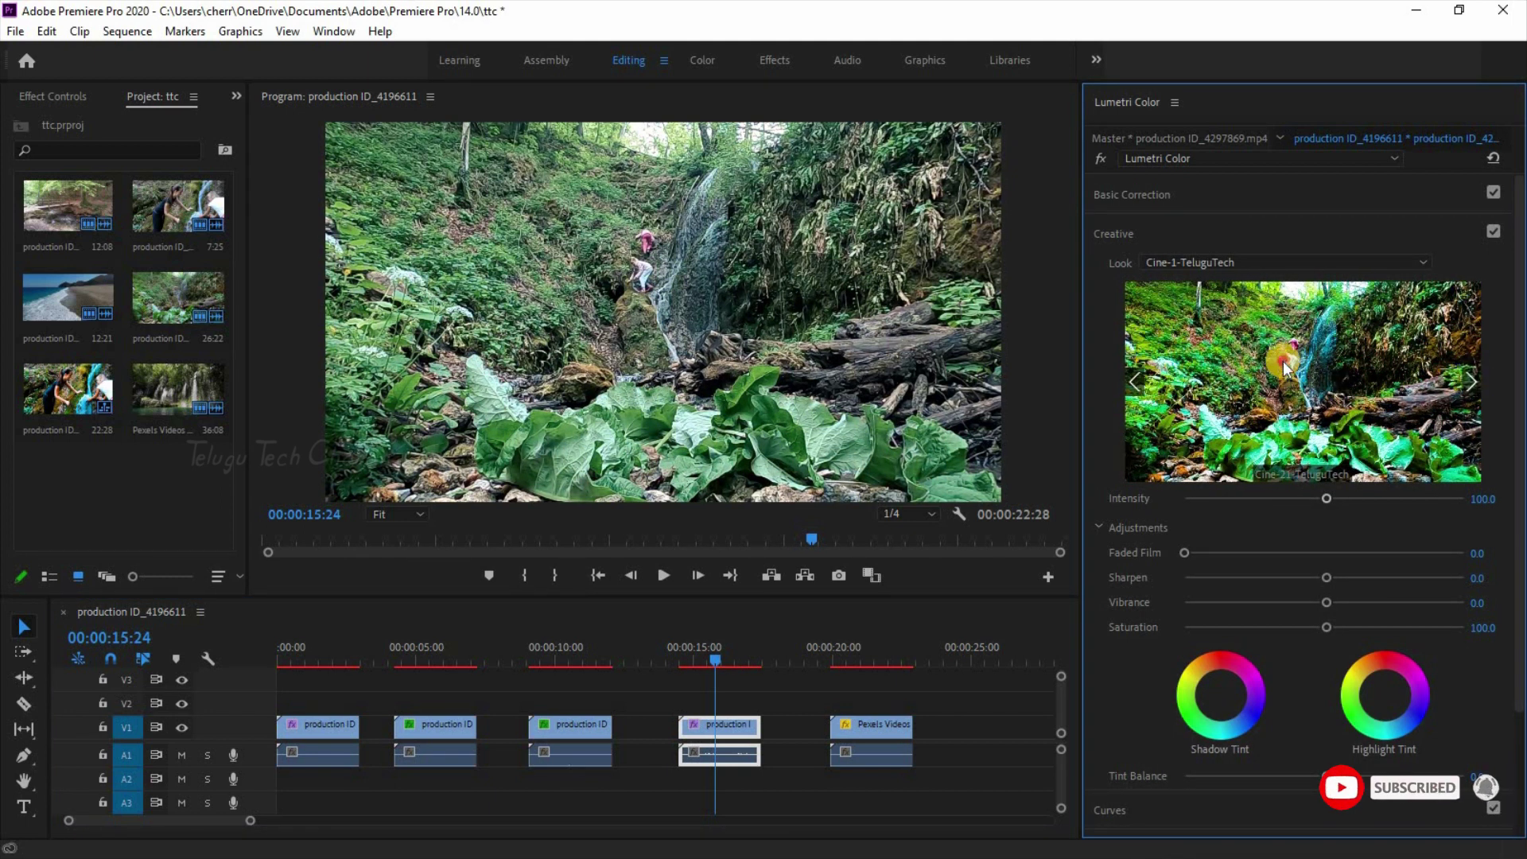
click(1287, 368)
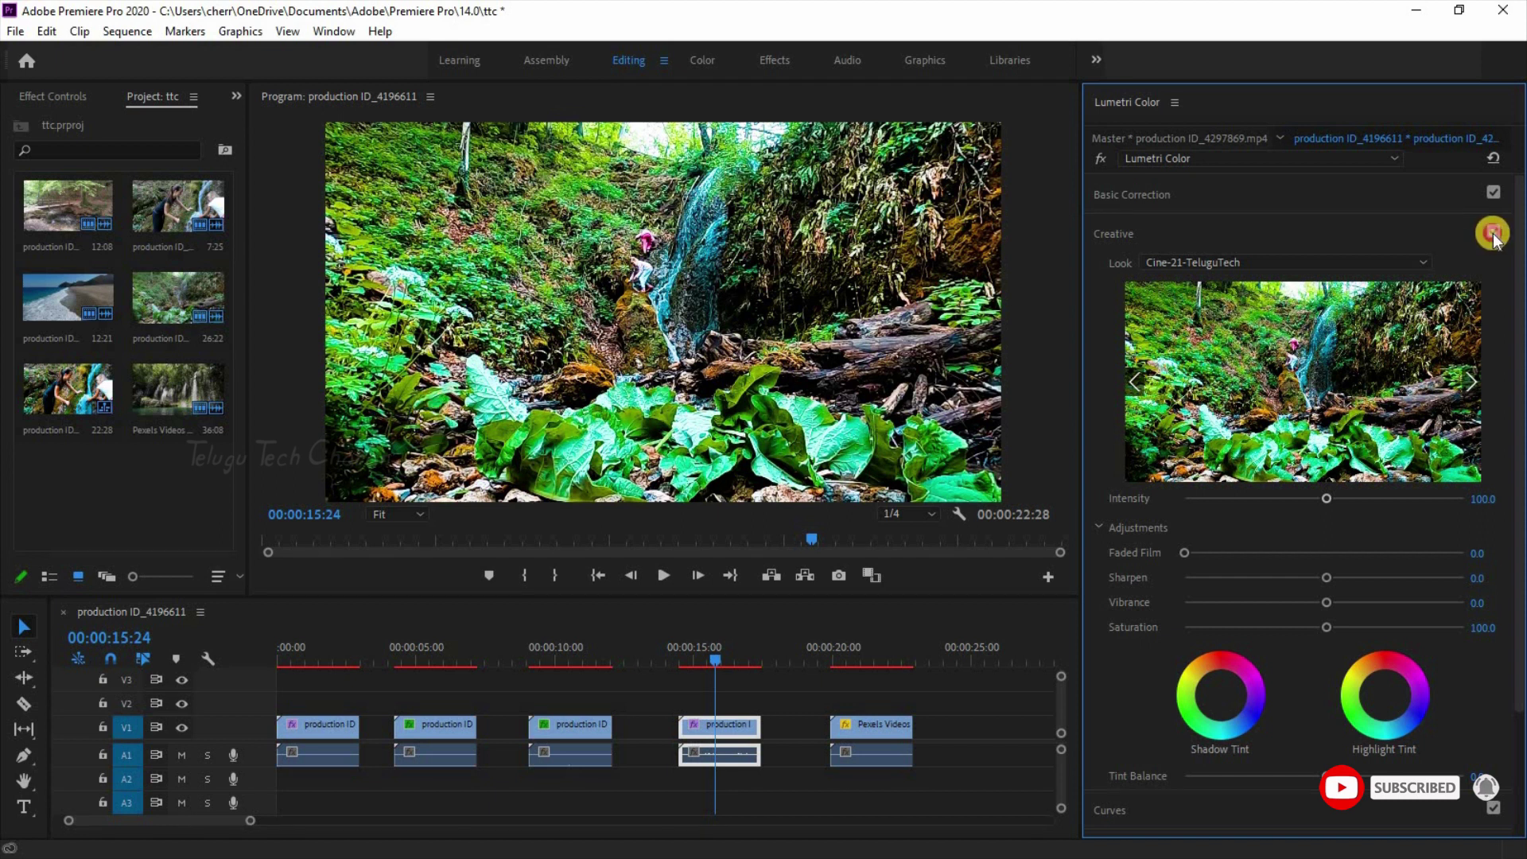
Step: Select the Pexels waterfall clip, opening and closing the Look list without changing it
click(870, 726)
click(1279, 263)
click(818, 488)
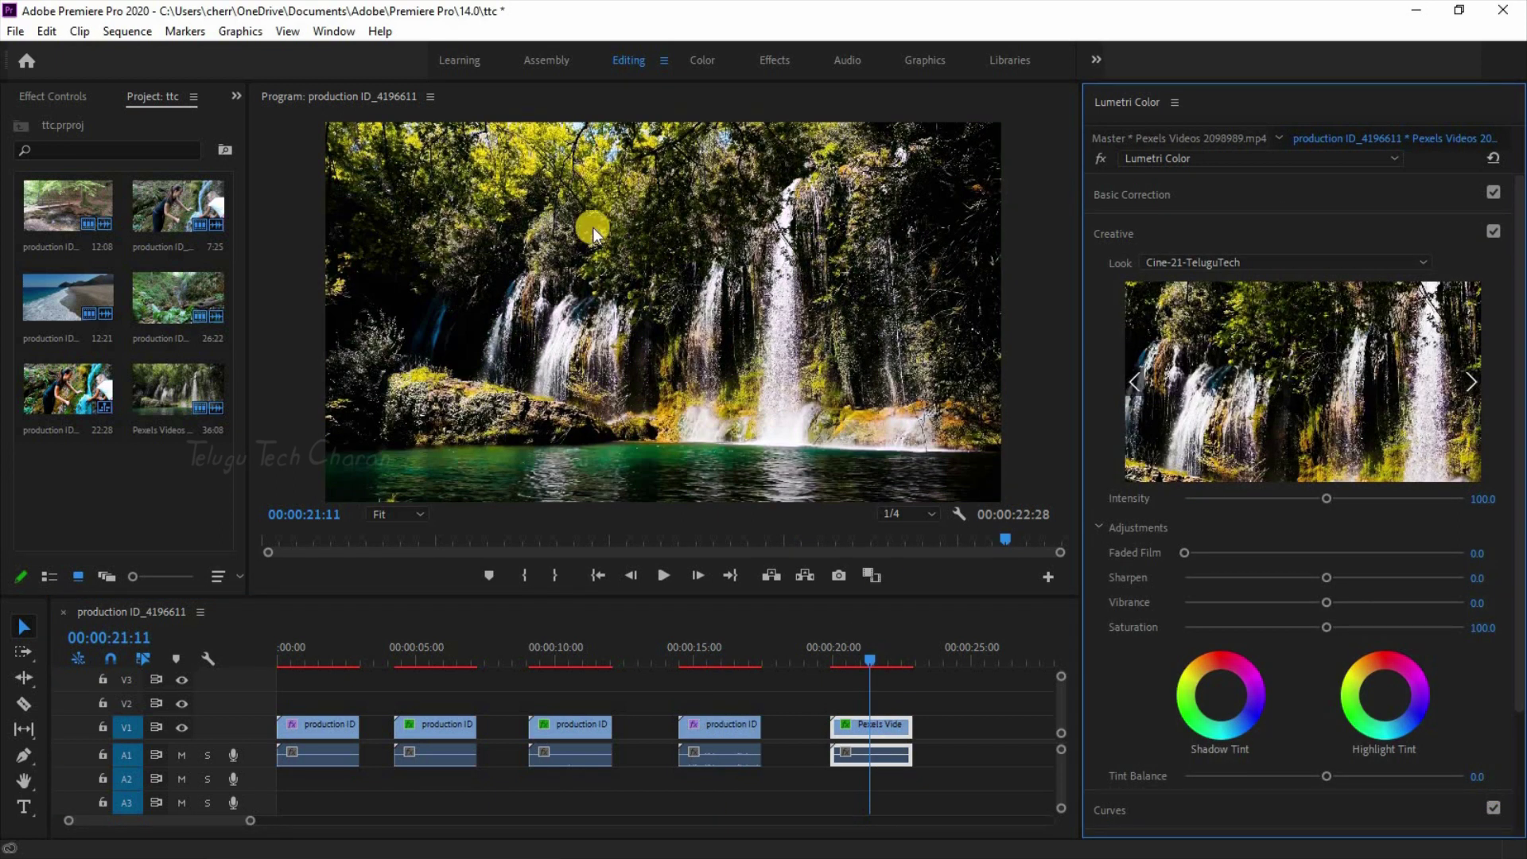
Step: Toggle the Creative look off and on, raise Creative Saturation to 113.6, and expand Basic Correction
click(1494, 231)
click(1493, 231)
drag(1410, 631, 1346, 631)
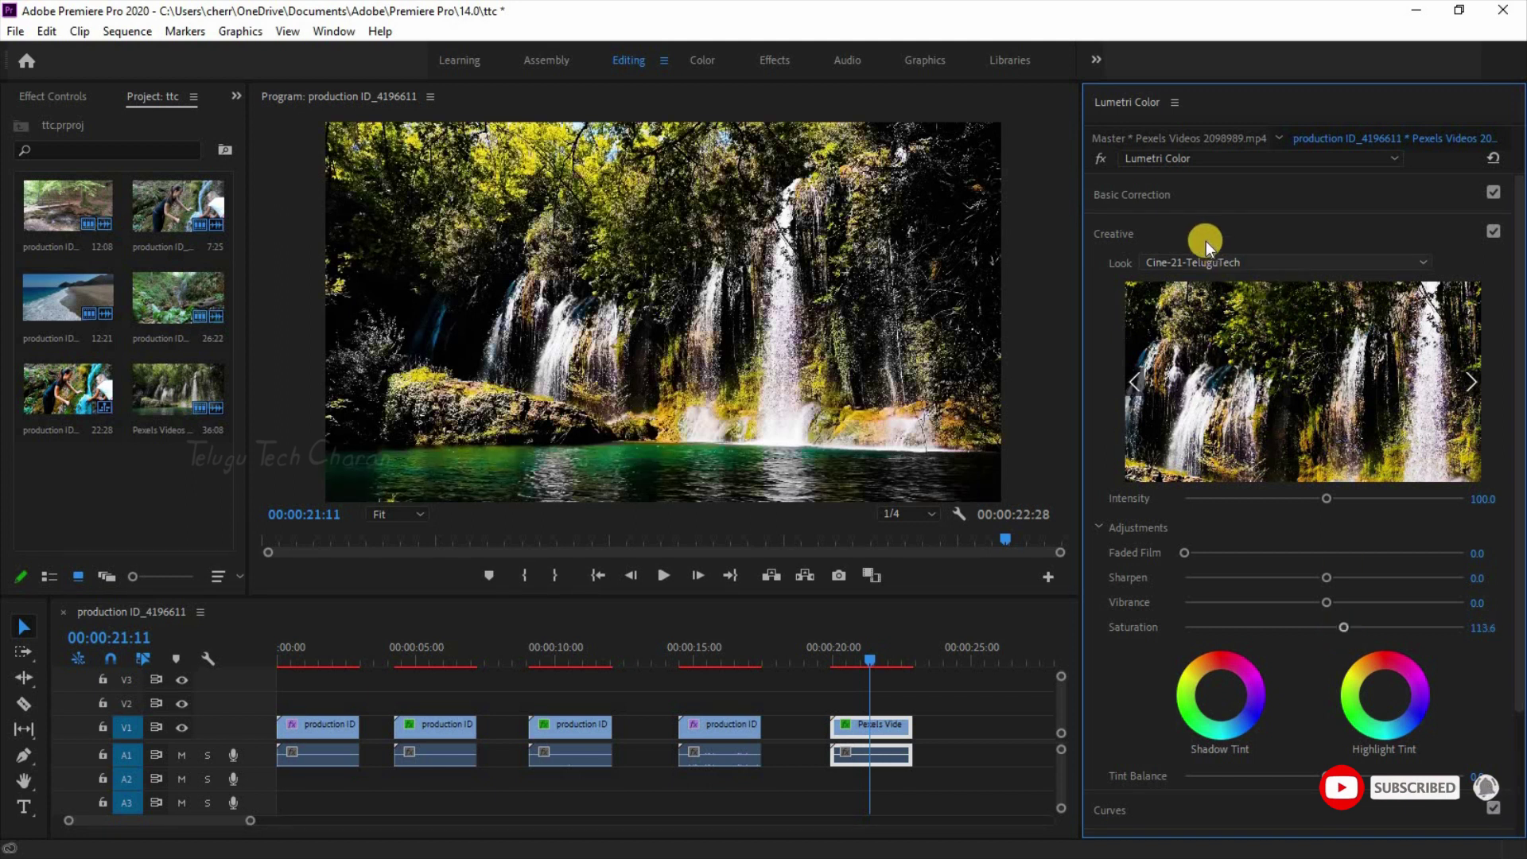
click(1203, 185)
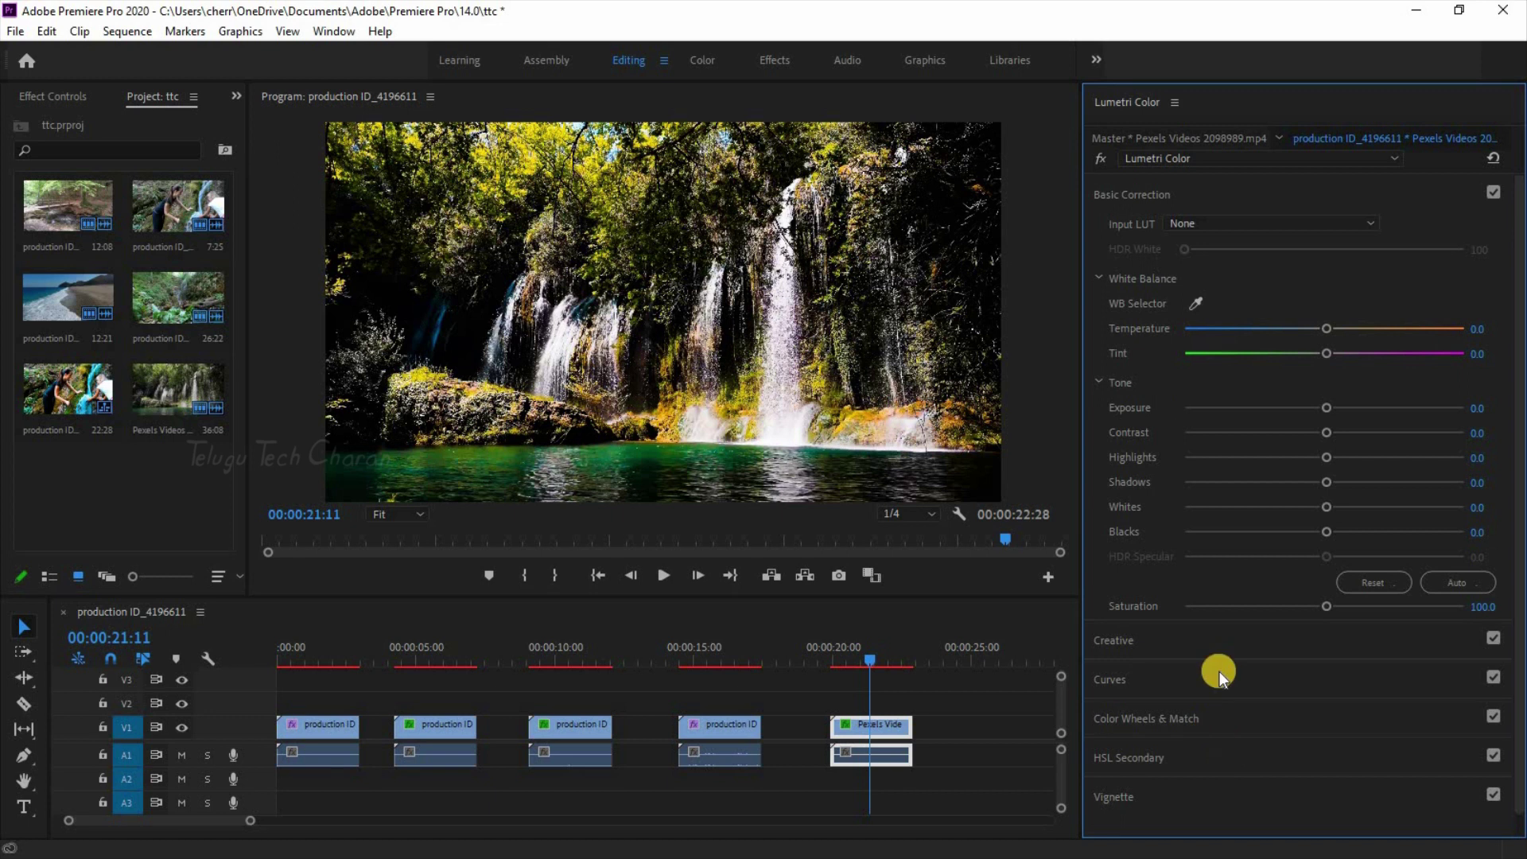
Step: Close the Lumetri Color panel using Close Panel from its panel menu
scroll(1220, 671, down, 2)
scroll(1240, 411, up, 2)
scroll(1220, 670, down, 1)
scroll(1241, 411, up, 1)
scroll(1220, 671, down, 1)
scroll(1230, 396, up, 1)
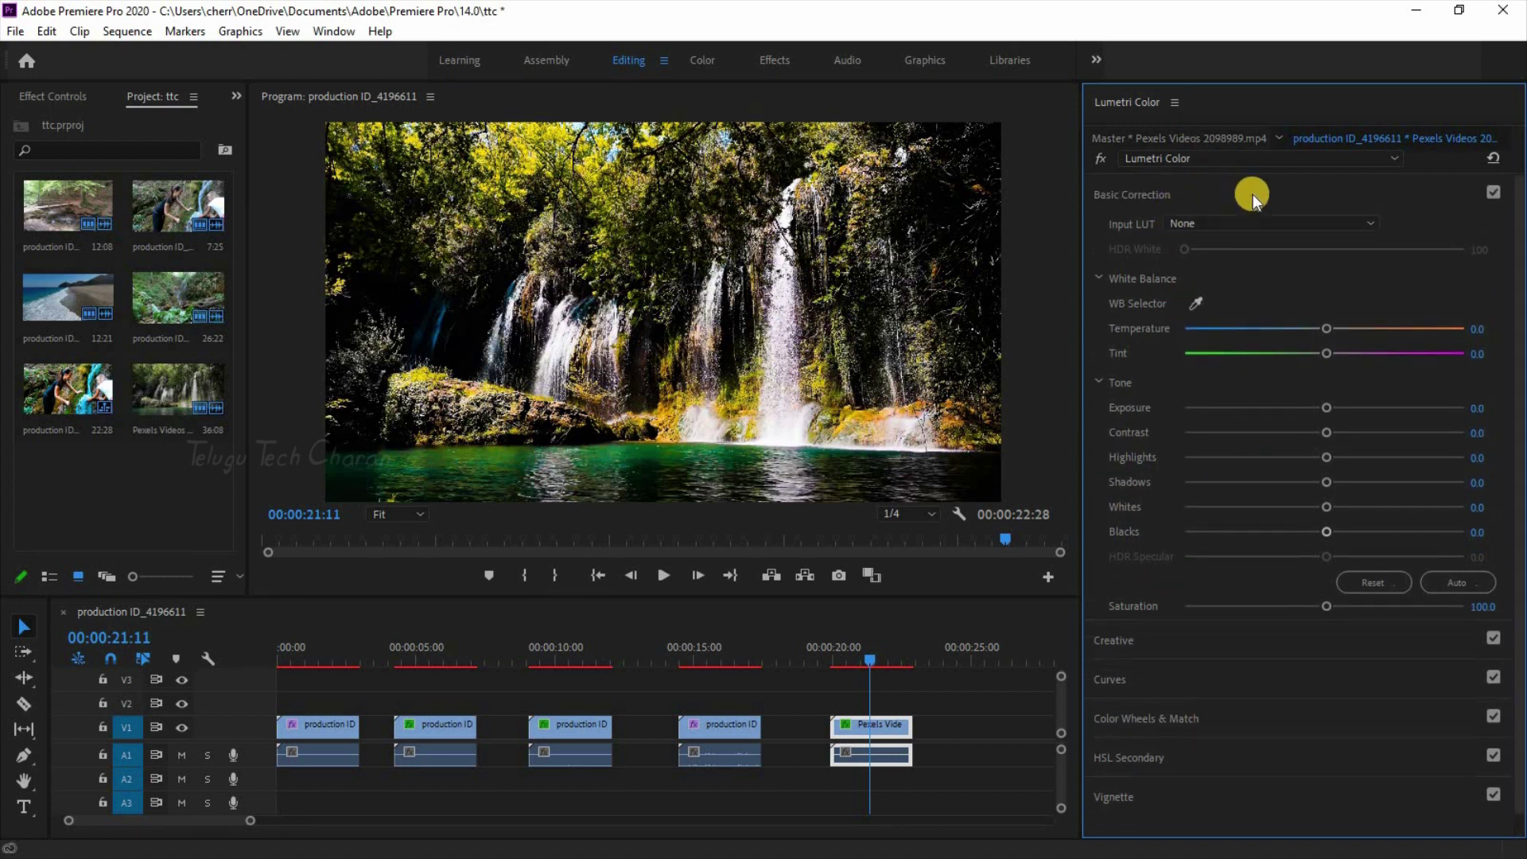
click(1173, 105)
click(1202, 117)
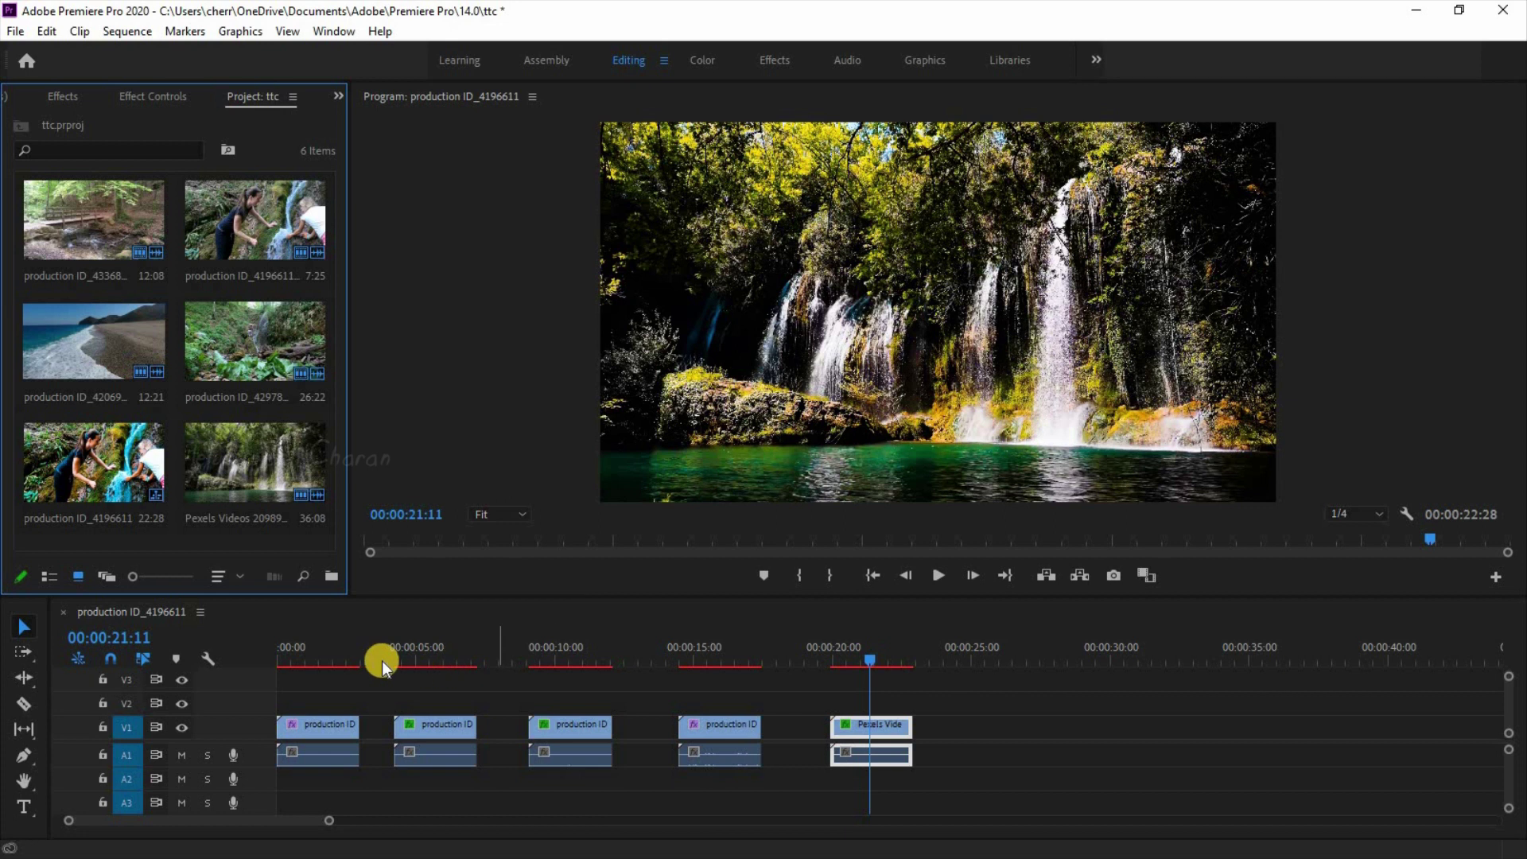
Step: Create a new Adjustment Layer, place it on V2 at 00:00, and stretch it across the clips
drag(352, 228, 481, 238)
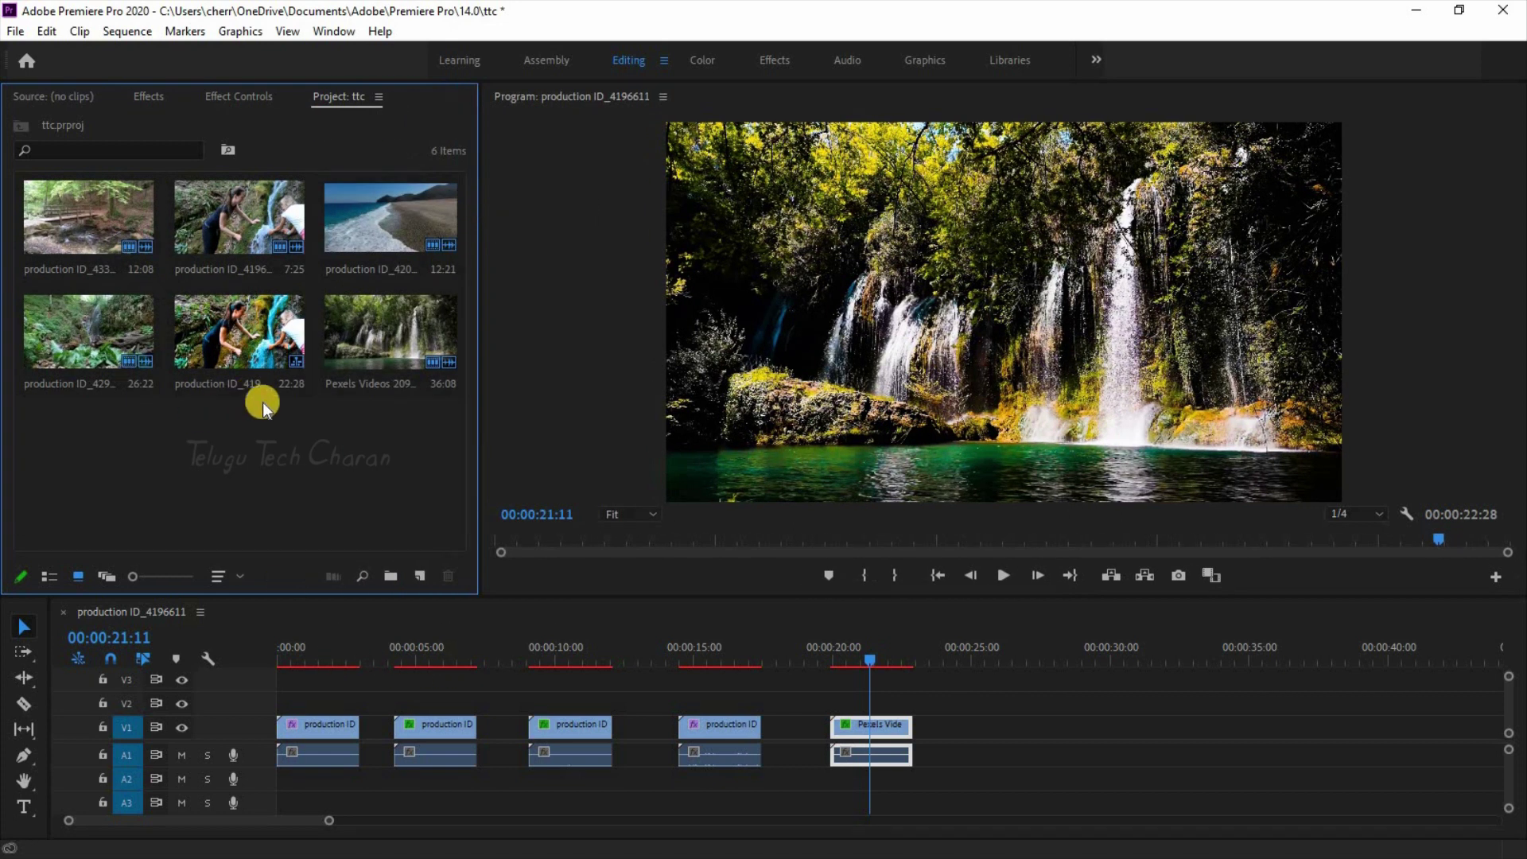
right_click(242, 448)
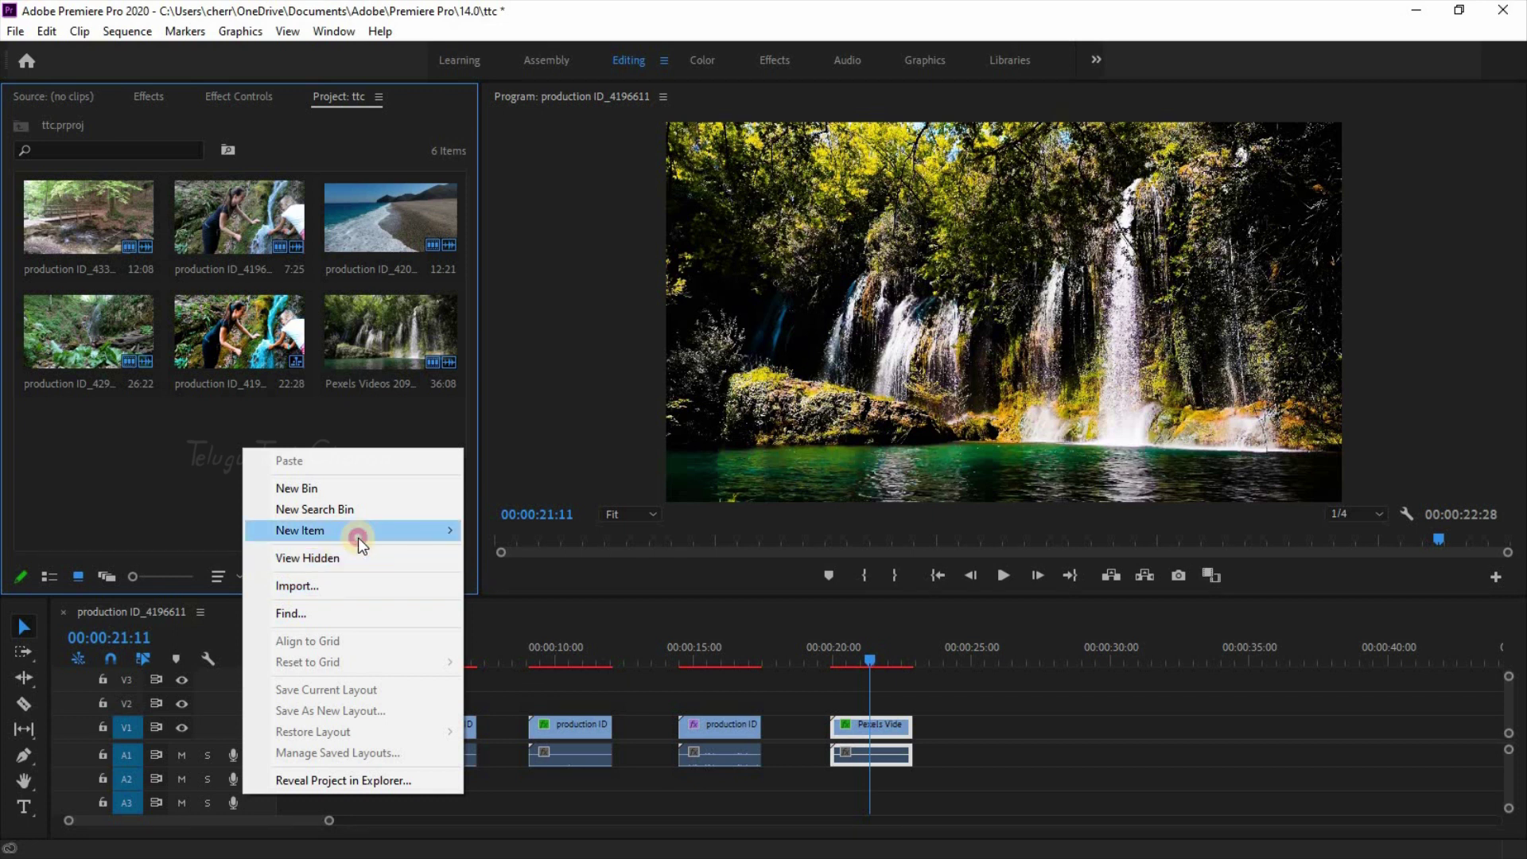
mouse_move(359, 531)
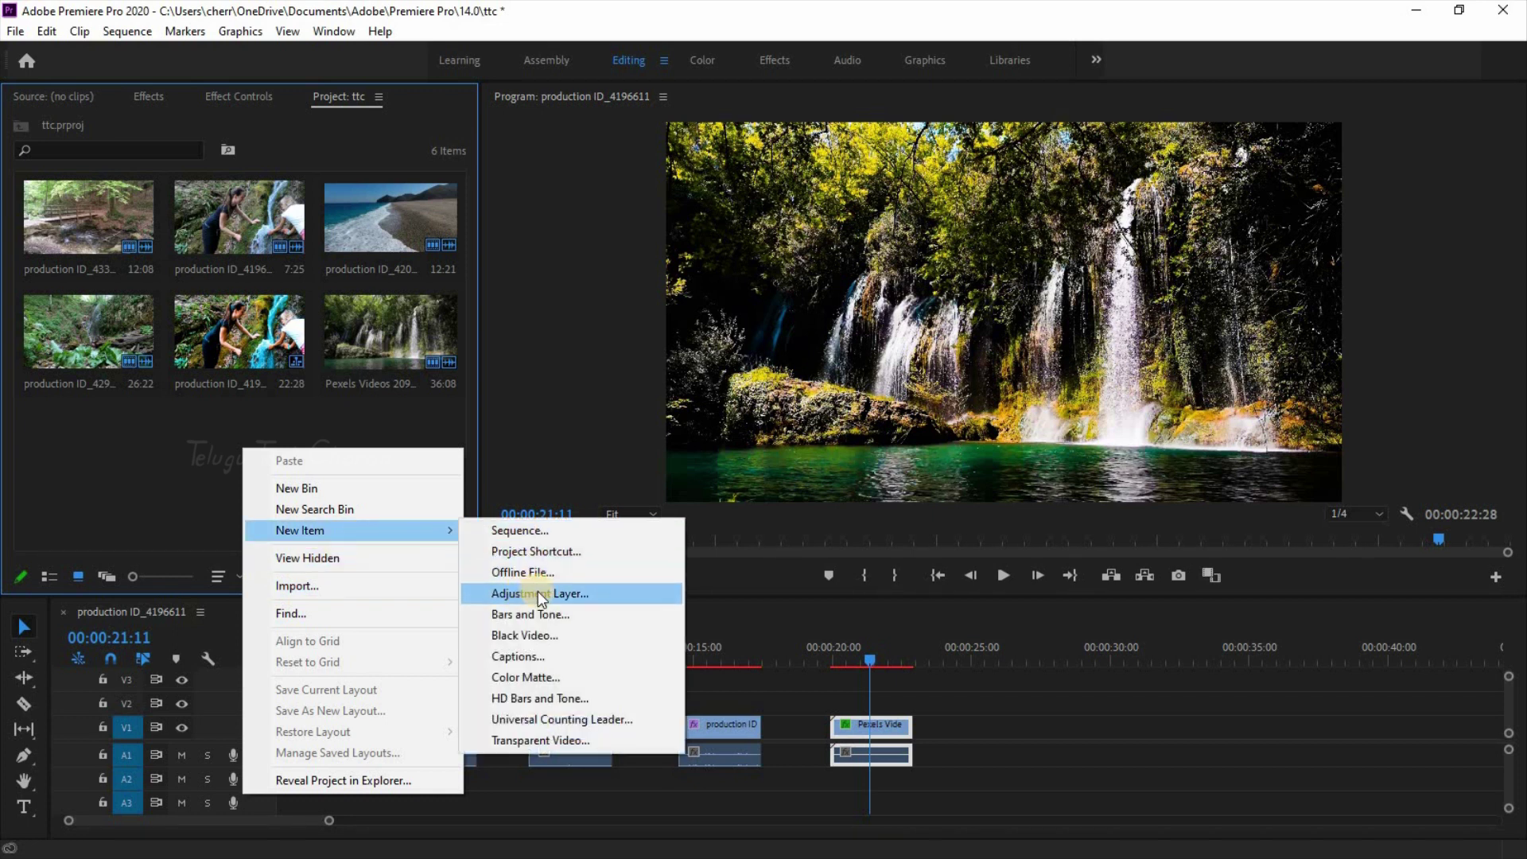
click(538, 595)
click(773, 509)
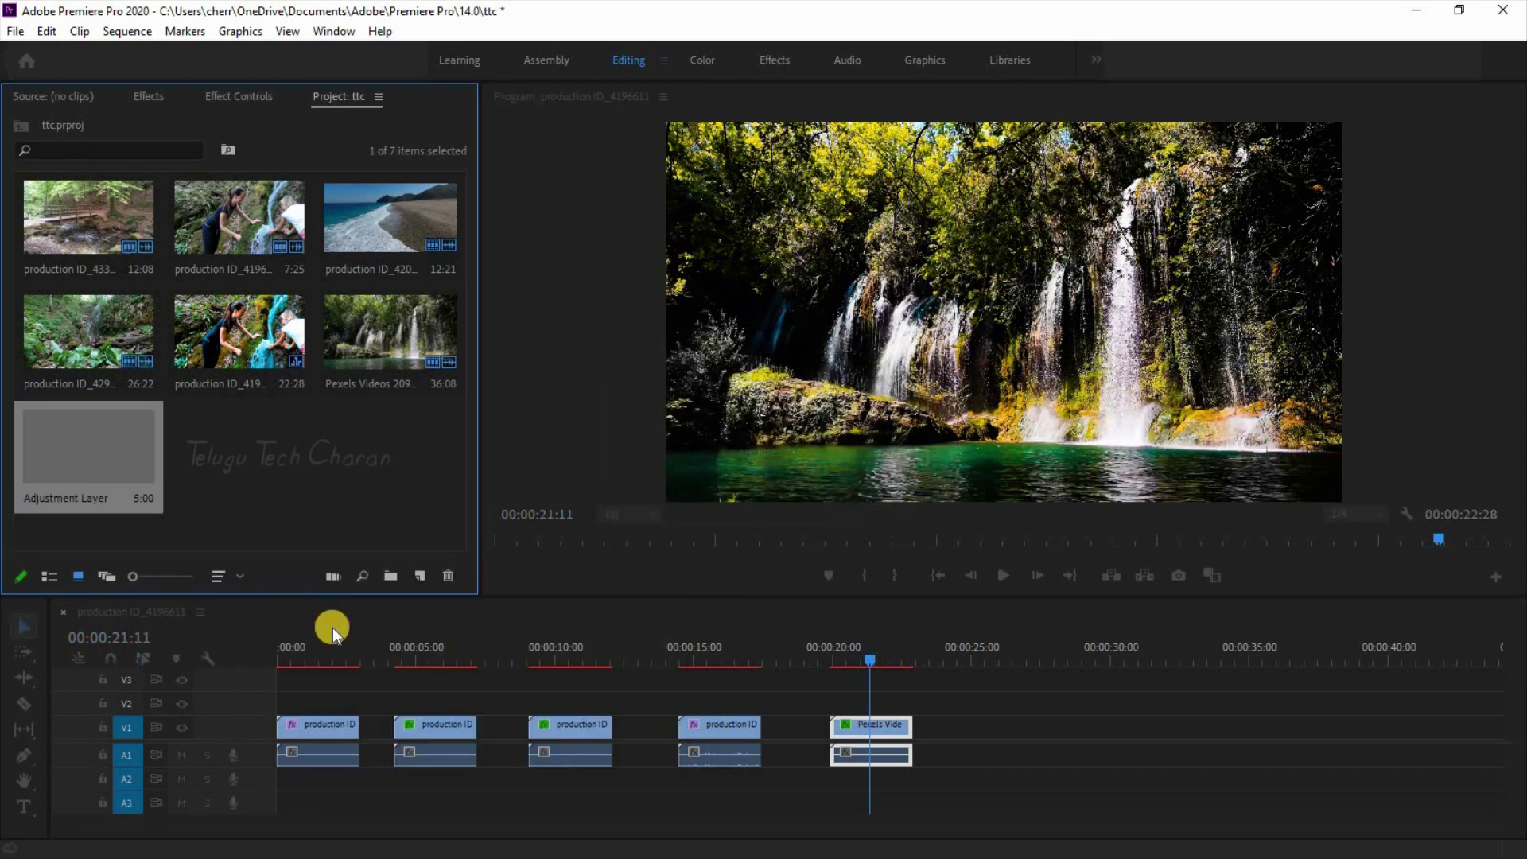
drag(99, 453, 265, 707)
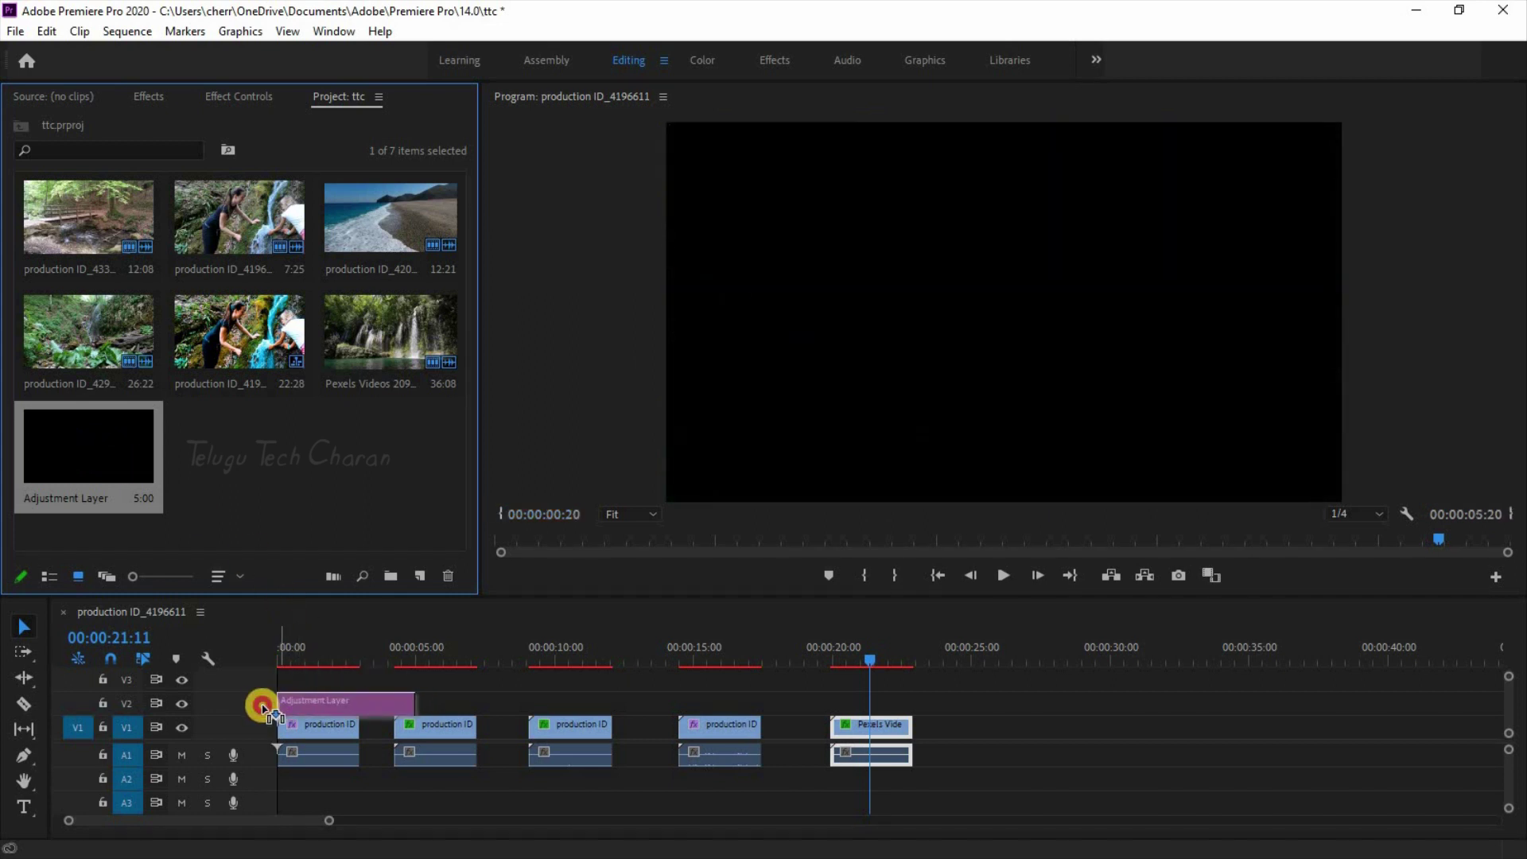
drag(413, 697, 911, 701)
Step: Search the Effects panel for 'crop' and apply Crop to the Adjustment Layer
click(865, 697)
click(148, 97)
click(119, 121)
text(crop)
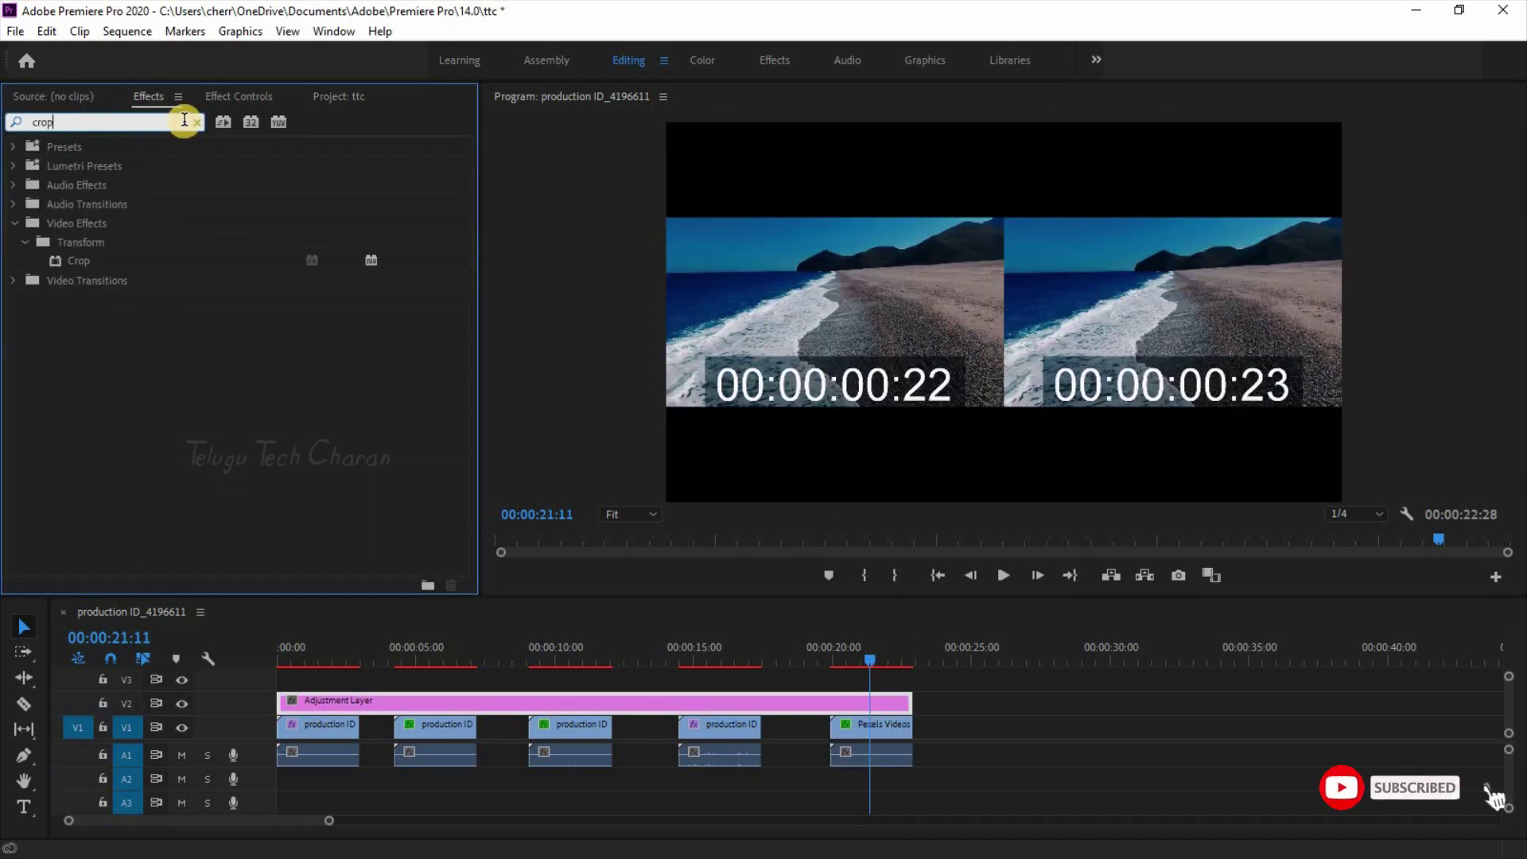
drag(85, 259, 414, 699)
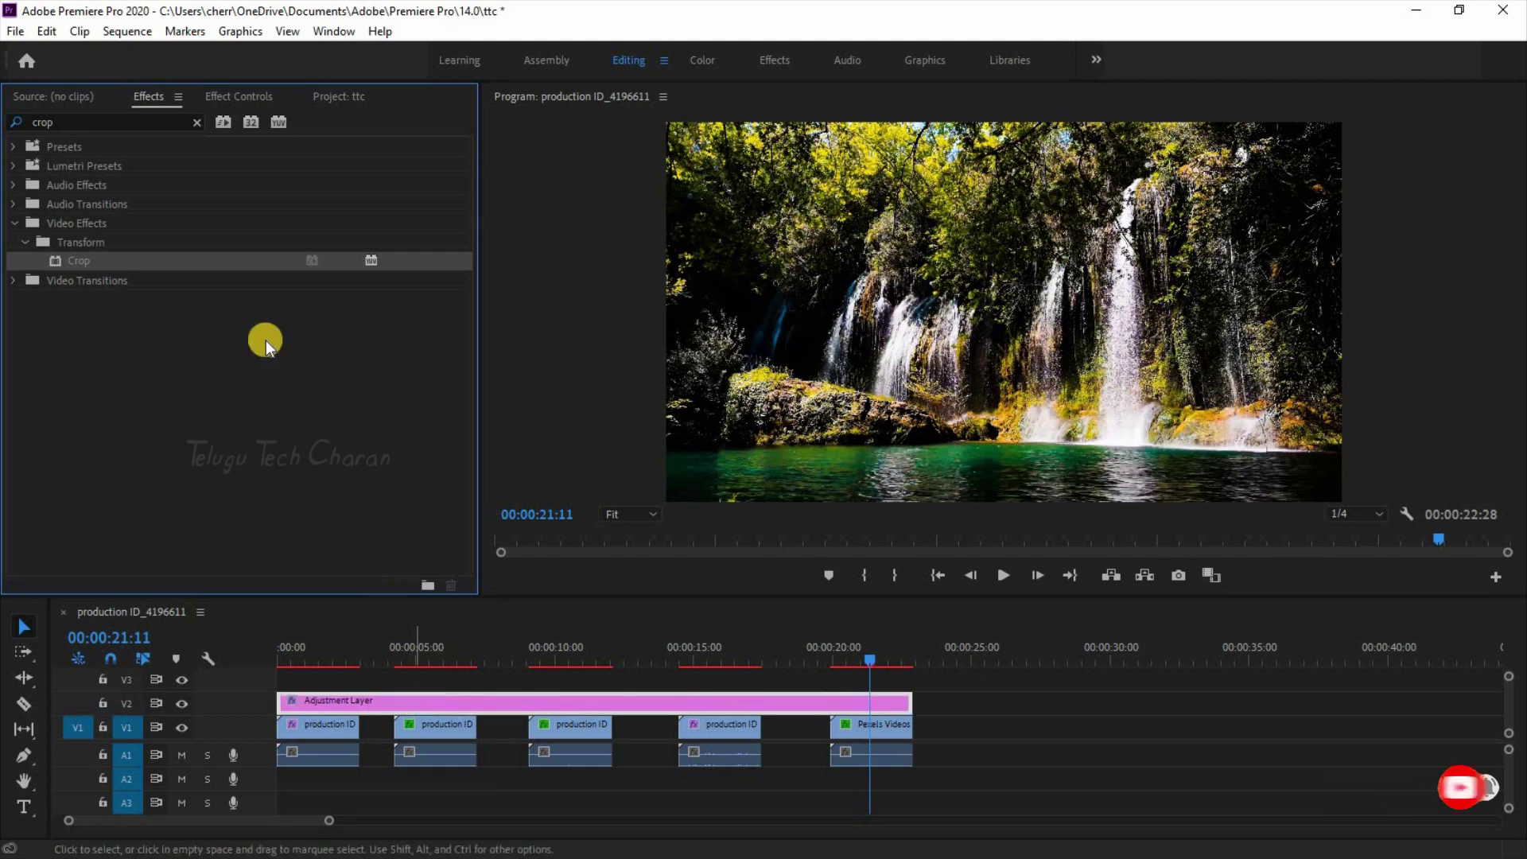
Step: In Effect Controls, set the Crop Top and Bottom values to 10% each
click(265, 98)
click(486, 706)
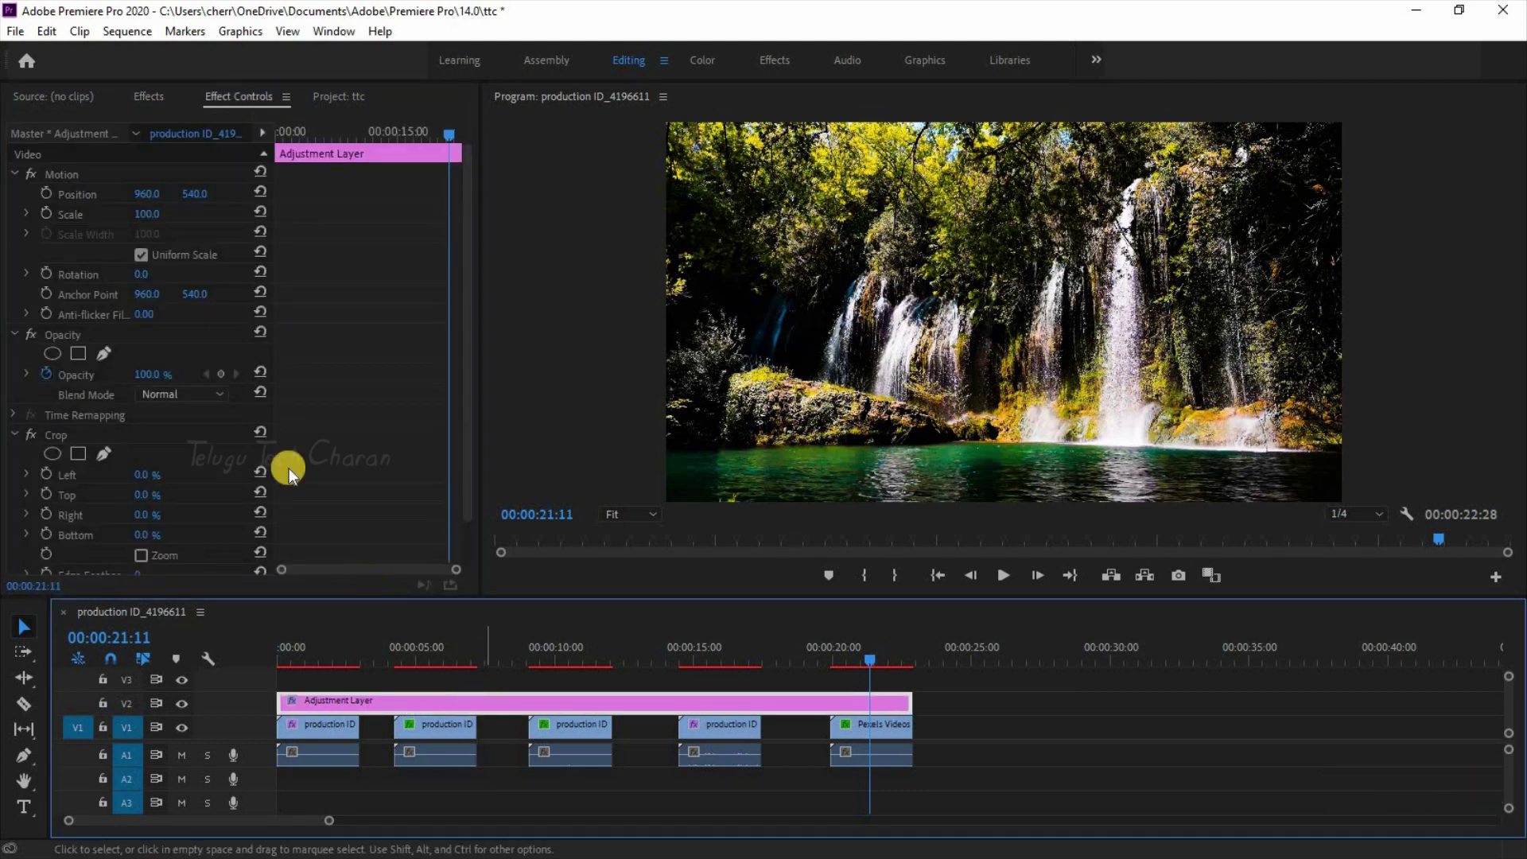
scroll(372, 378, down, 2)
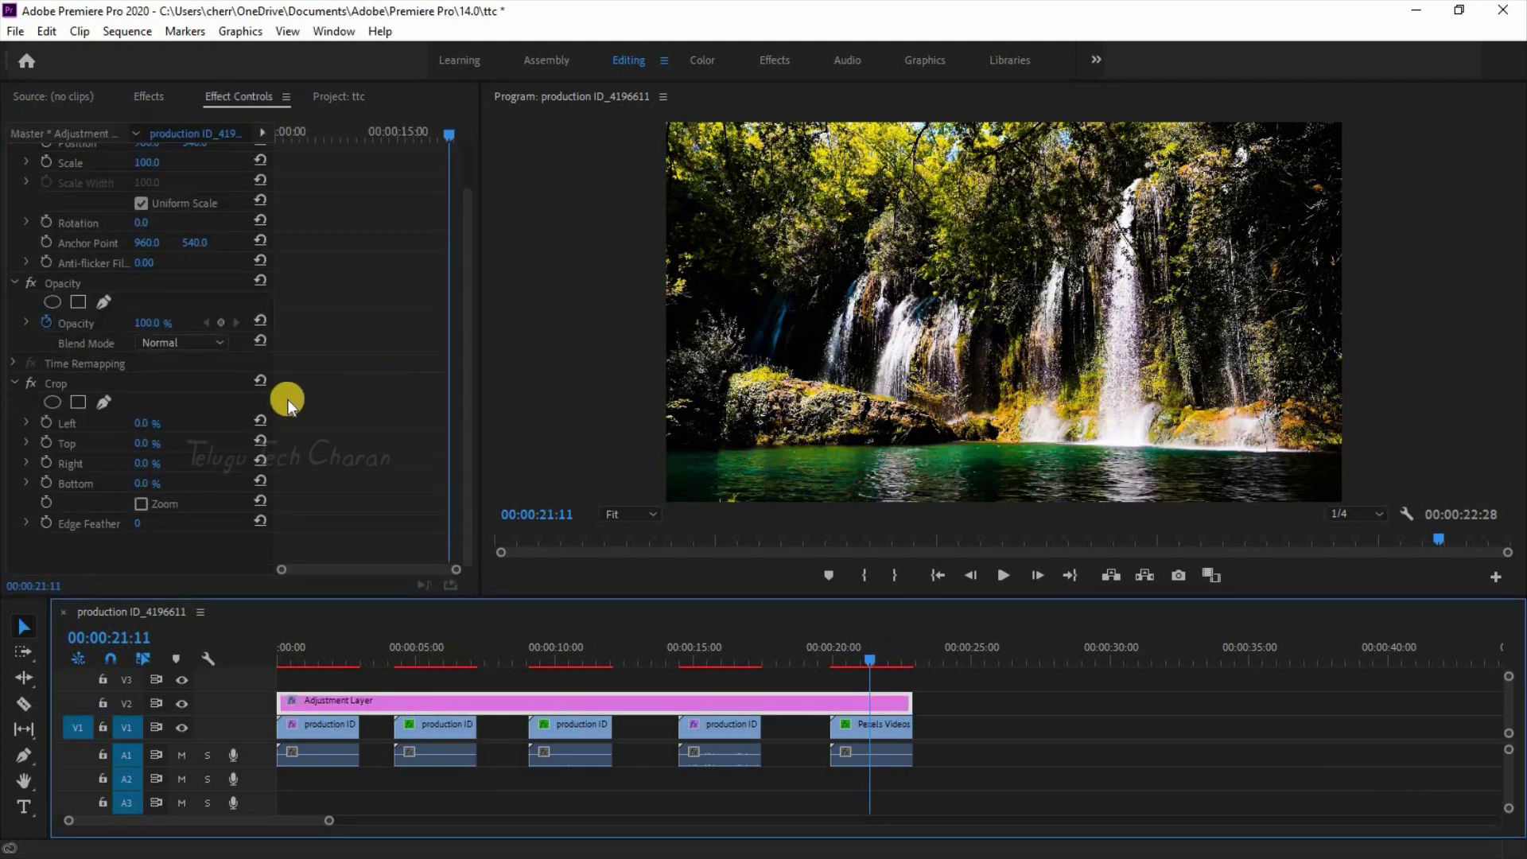
click(158, 443)
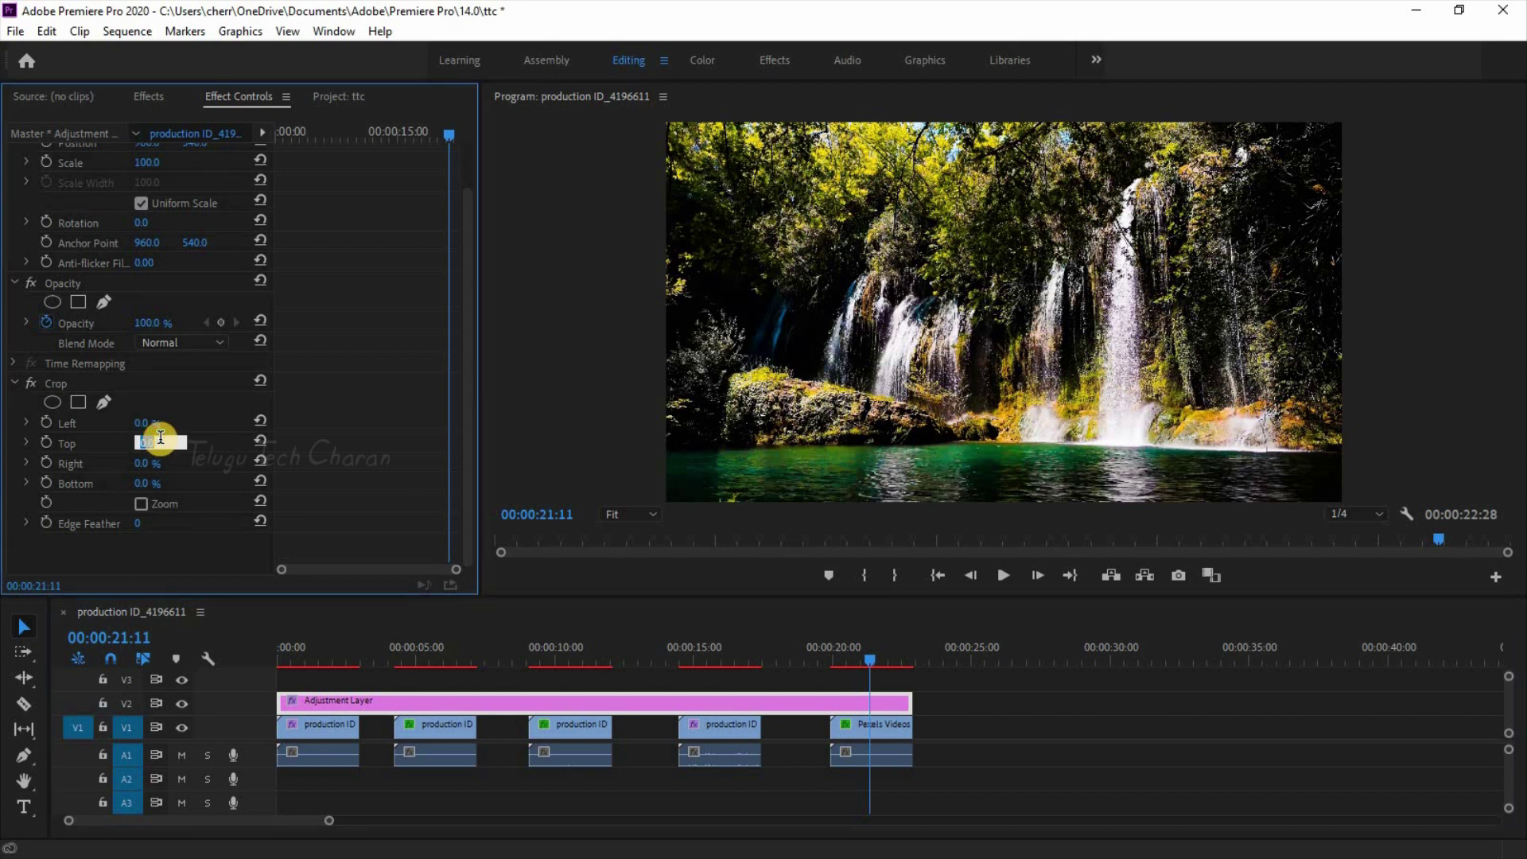
text(10)
click(161, 480)
text(1)
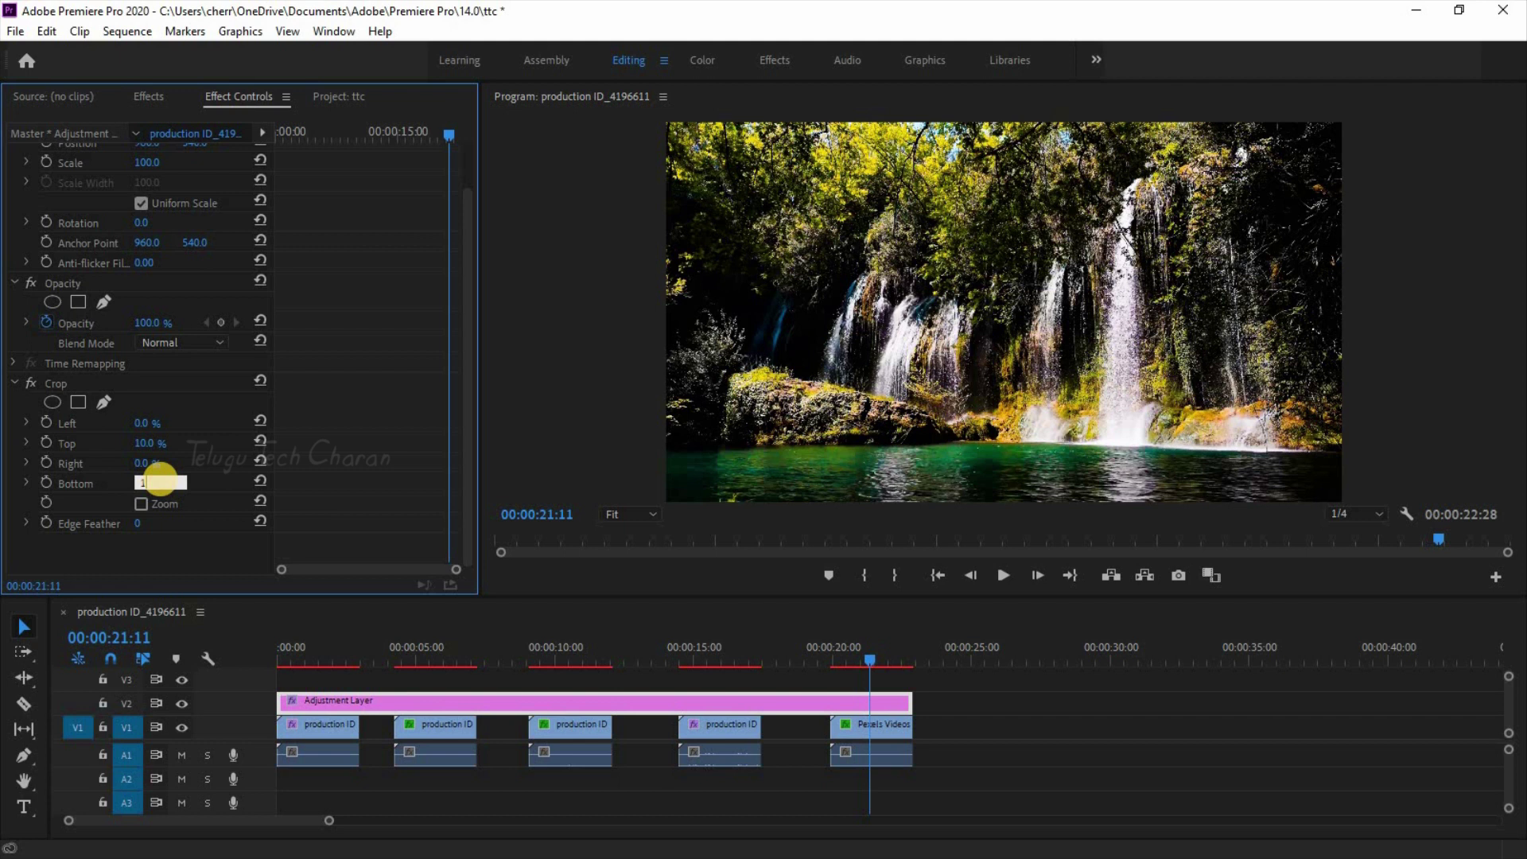
text(0)
key(Return)
click(320, 652)
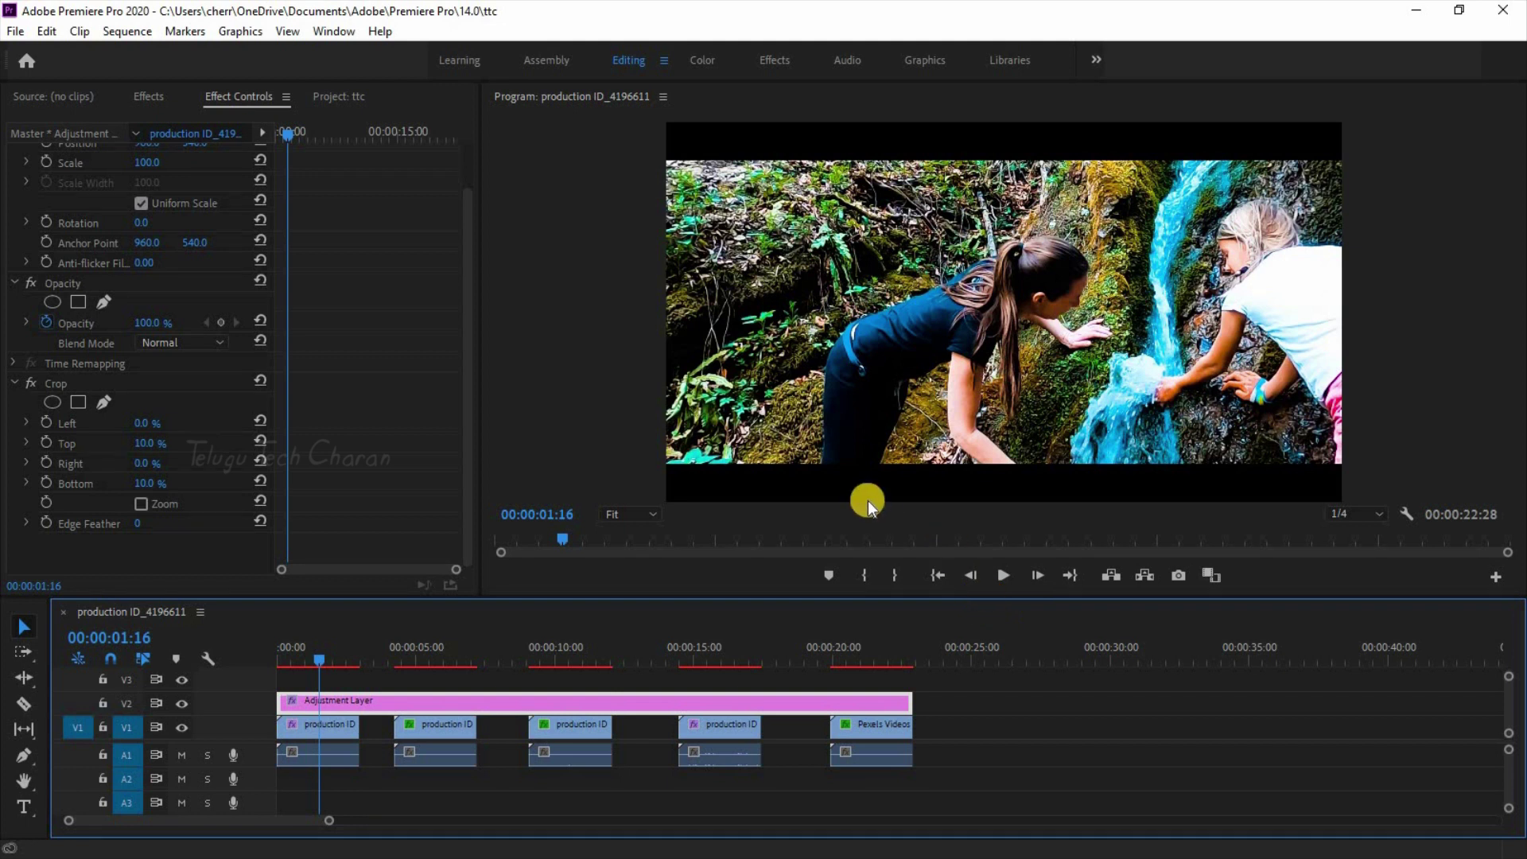
Step: Render the sequence previews and toggle V2 output off and on to compare the letterbox
key(Return)
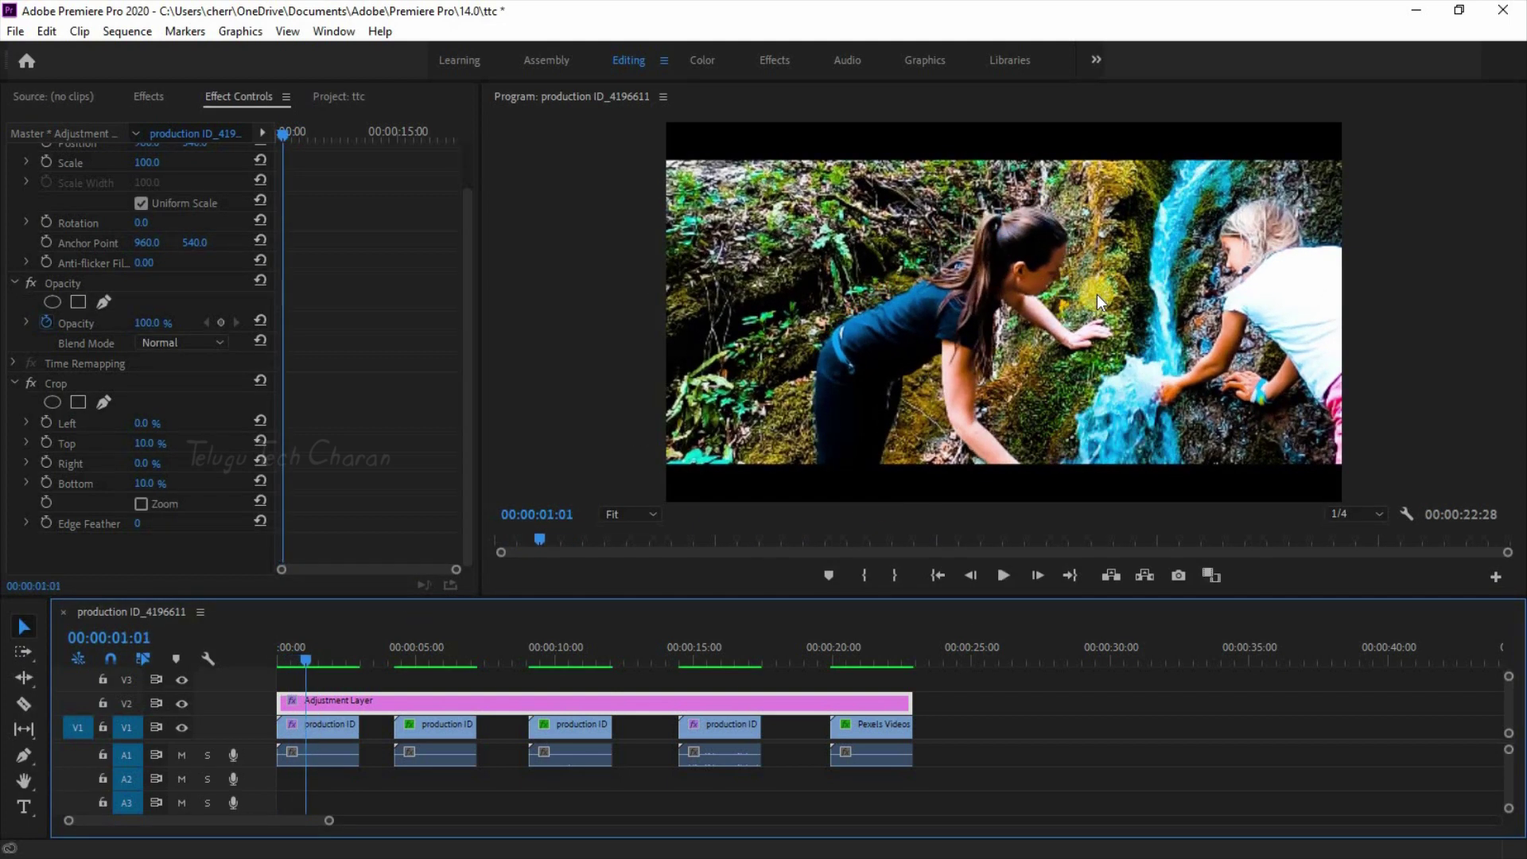
click(1171, 321)
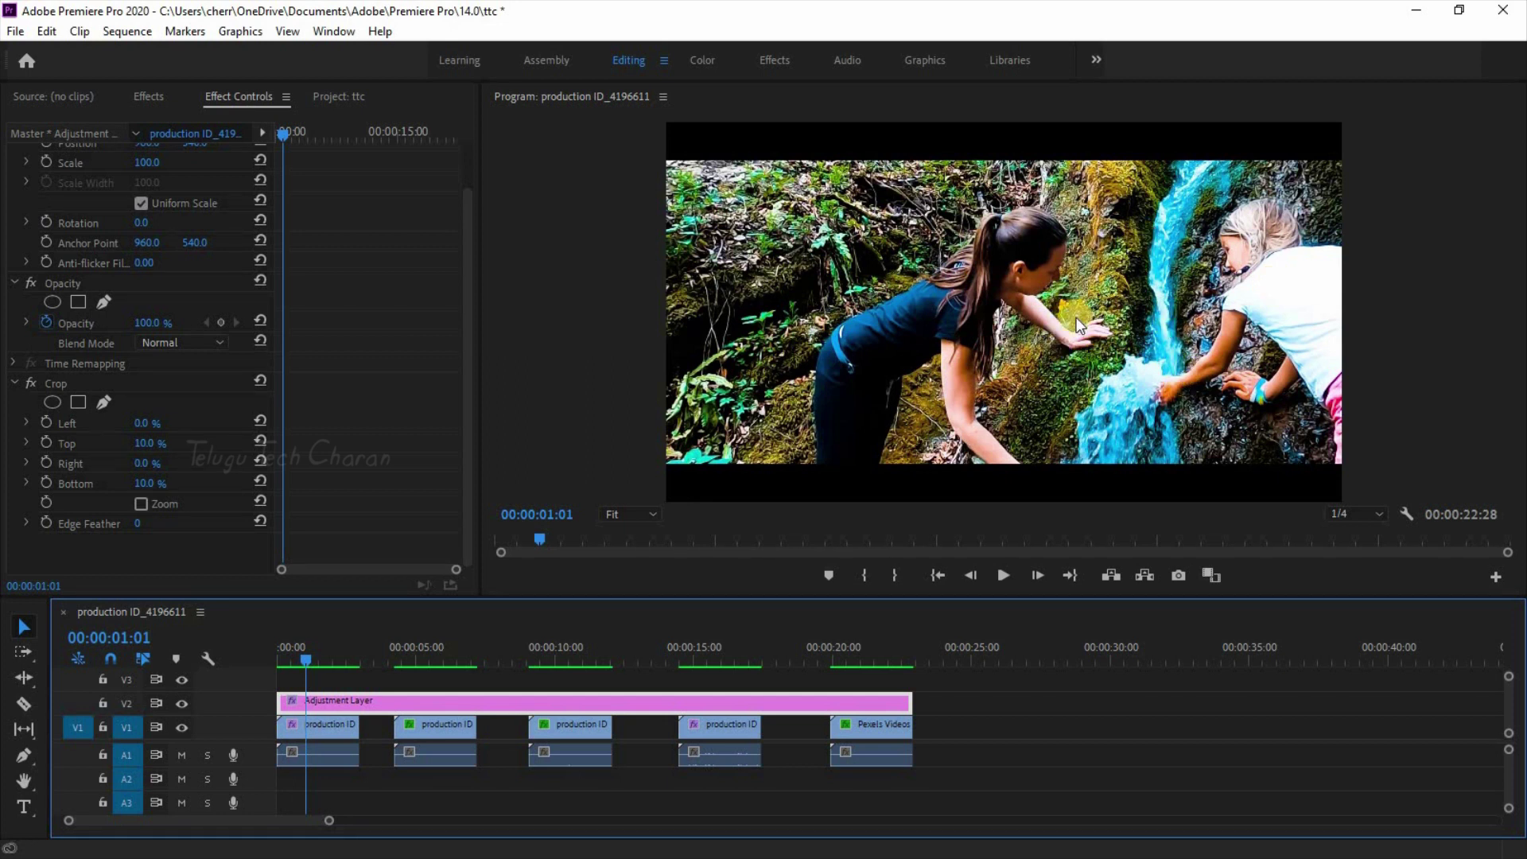
click(181, 706)
click(180, 705)
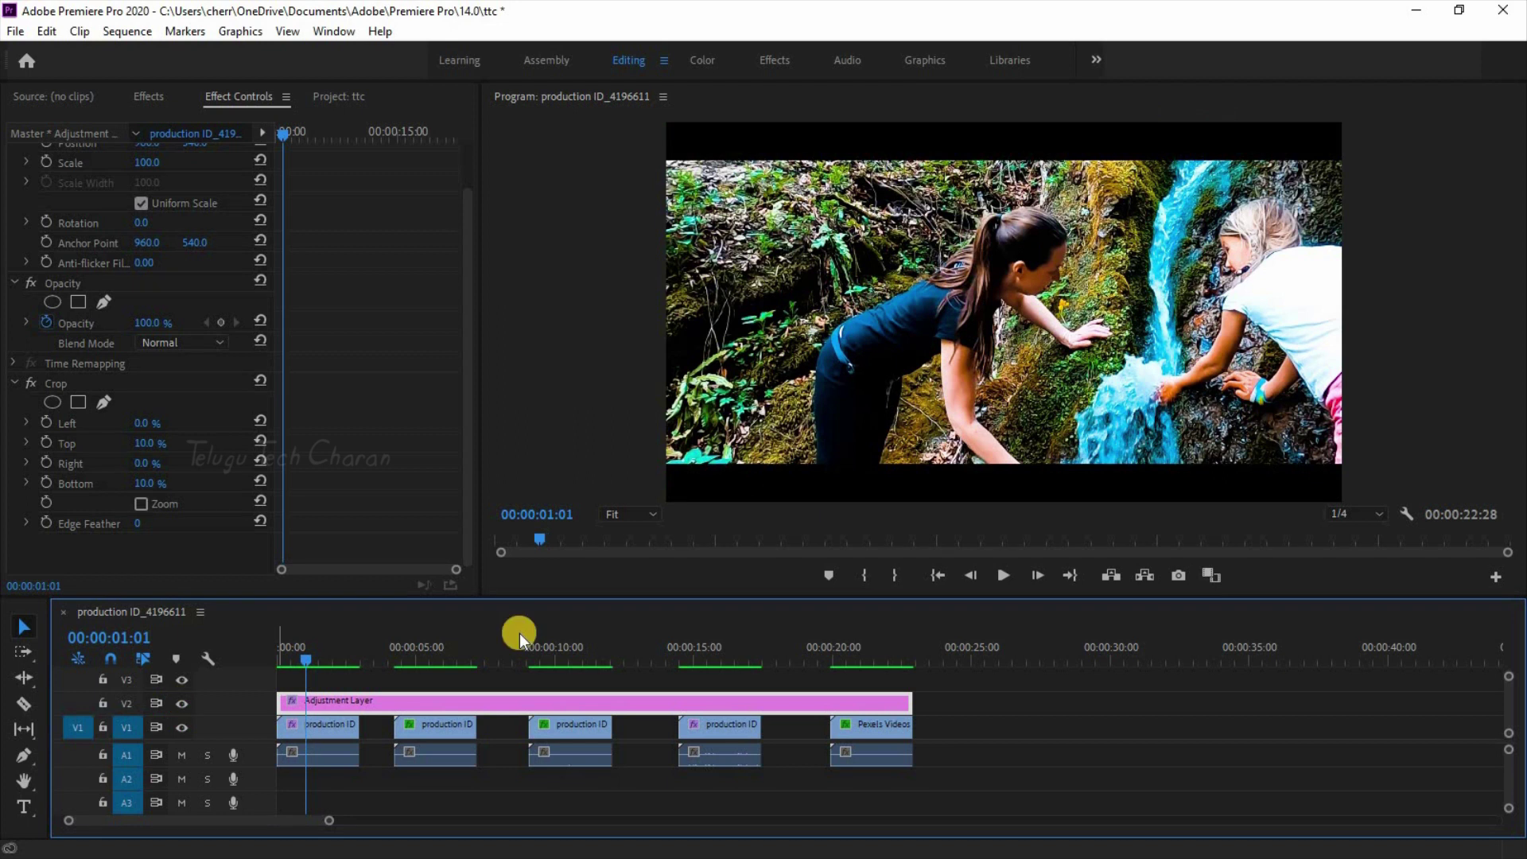
Step: Maximise the Program monitor to view the letterboxed edit, then restore the layout
click(994, 310)
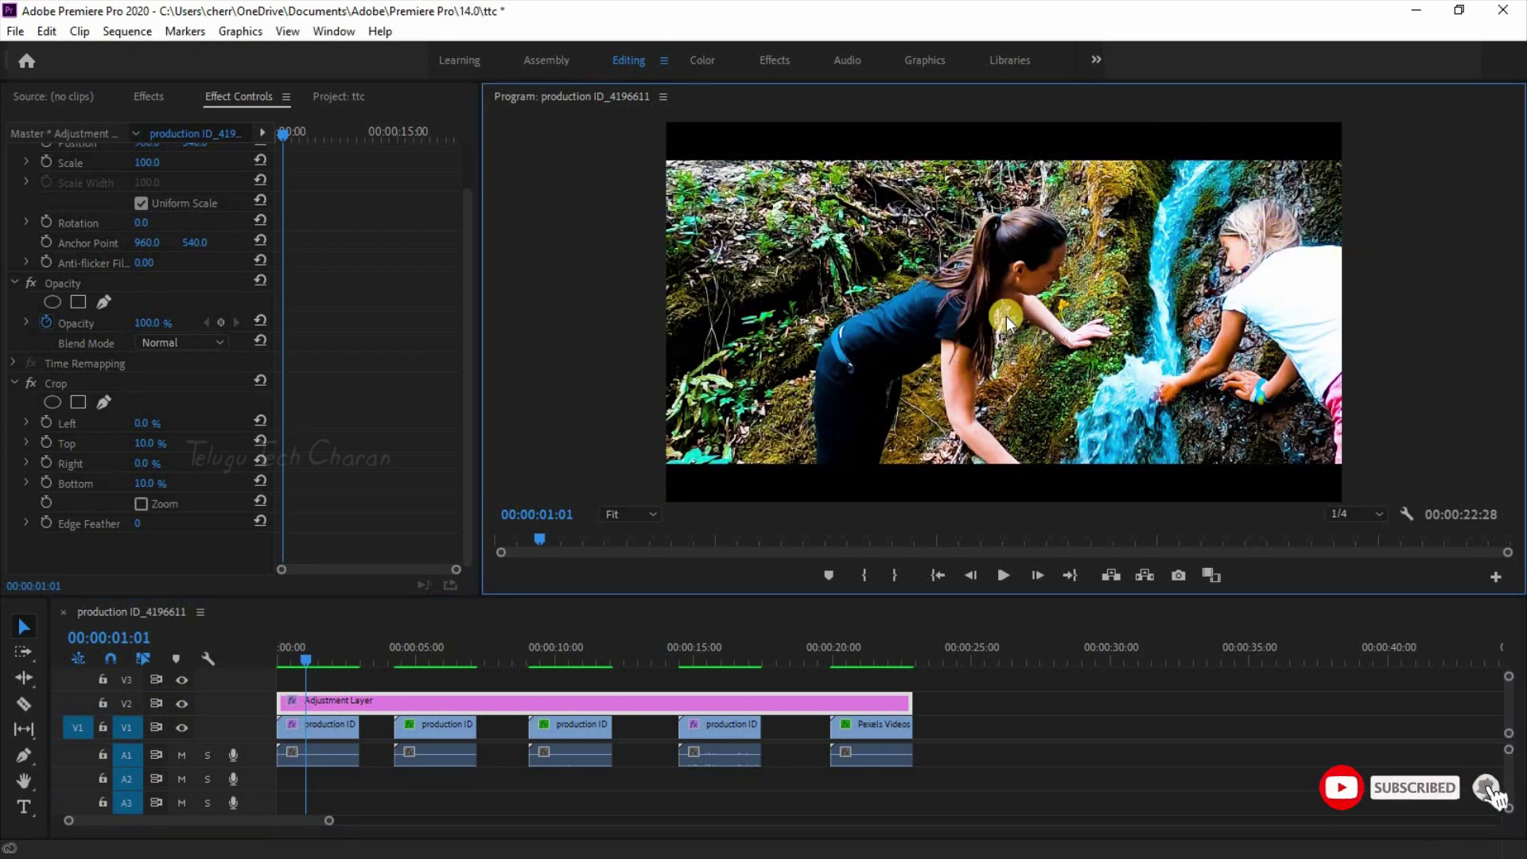
key(grave)
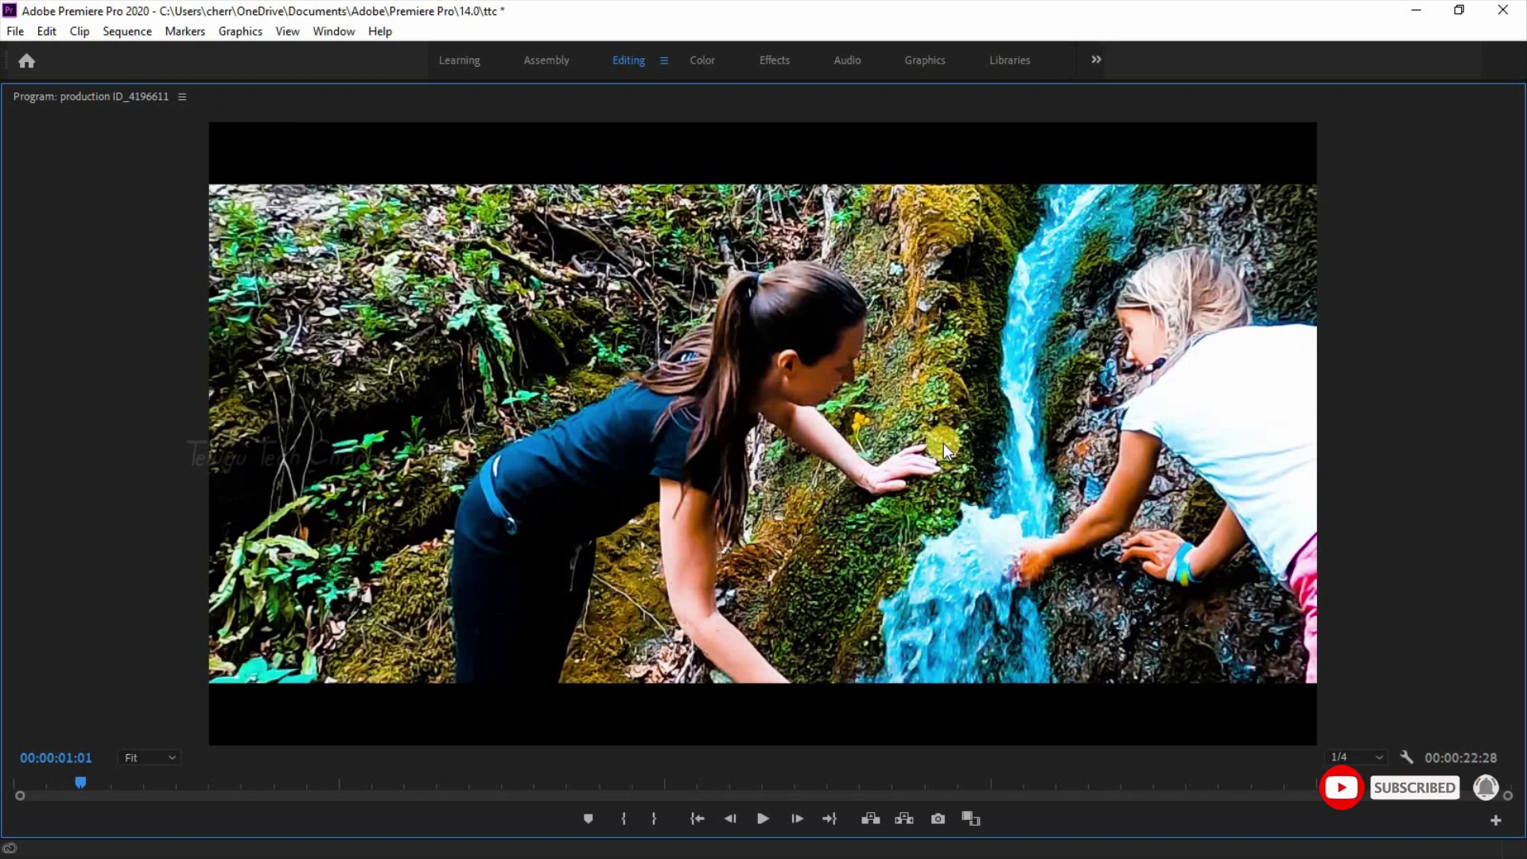
key(grave)
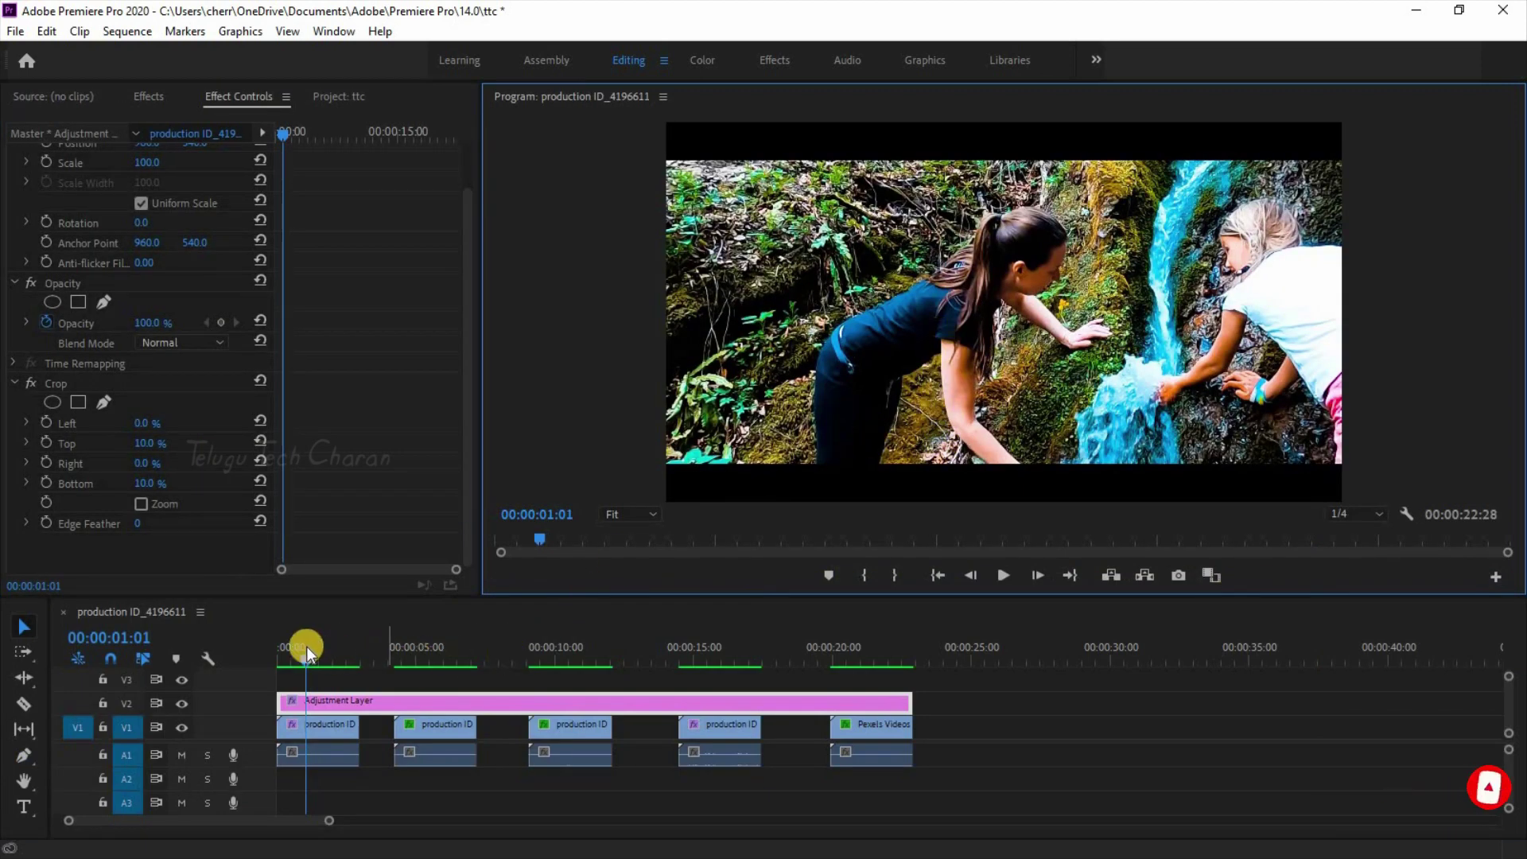